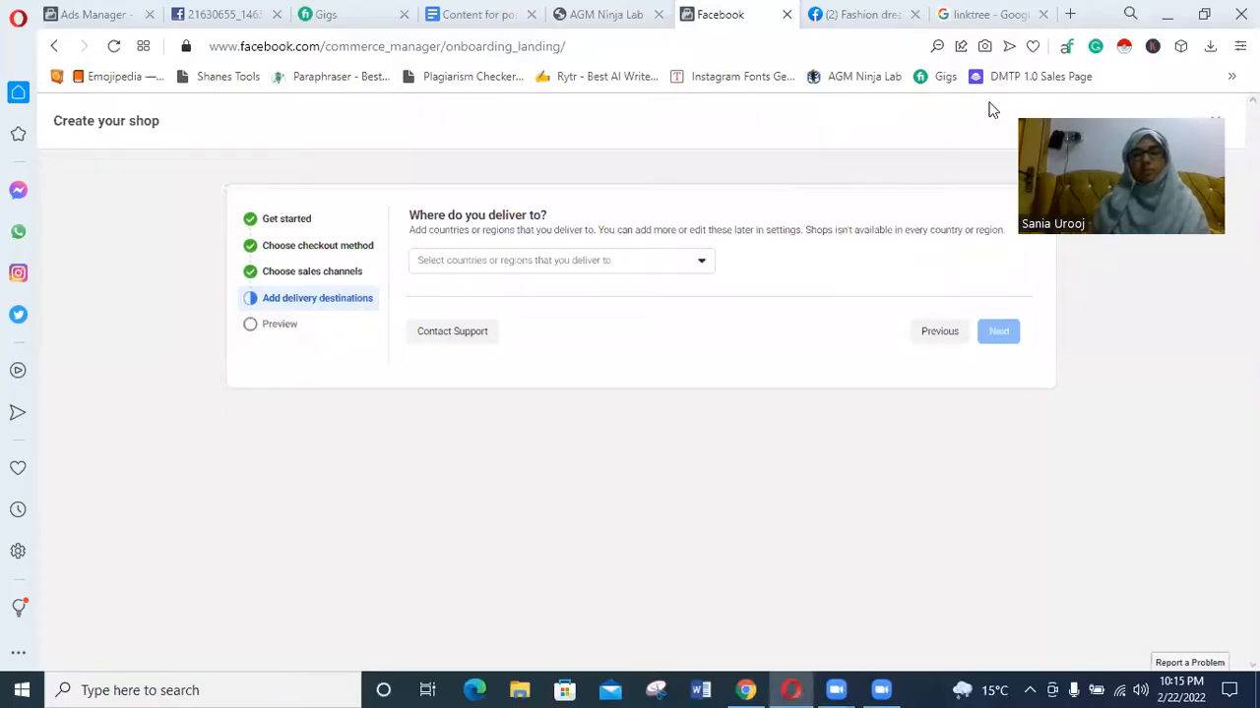
Set Pakistan as the shop's delivery destination and continue to the shop overview
left_click(599, 266)
type("pak")
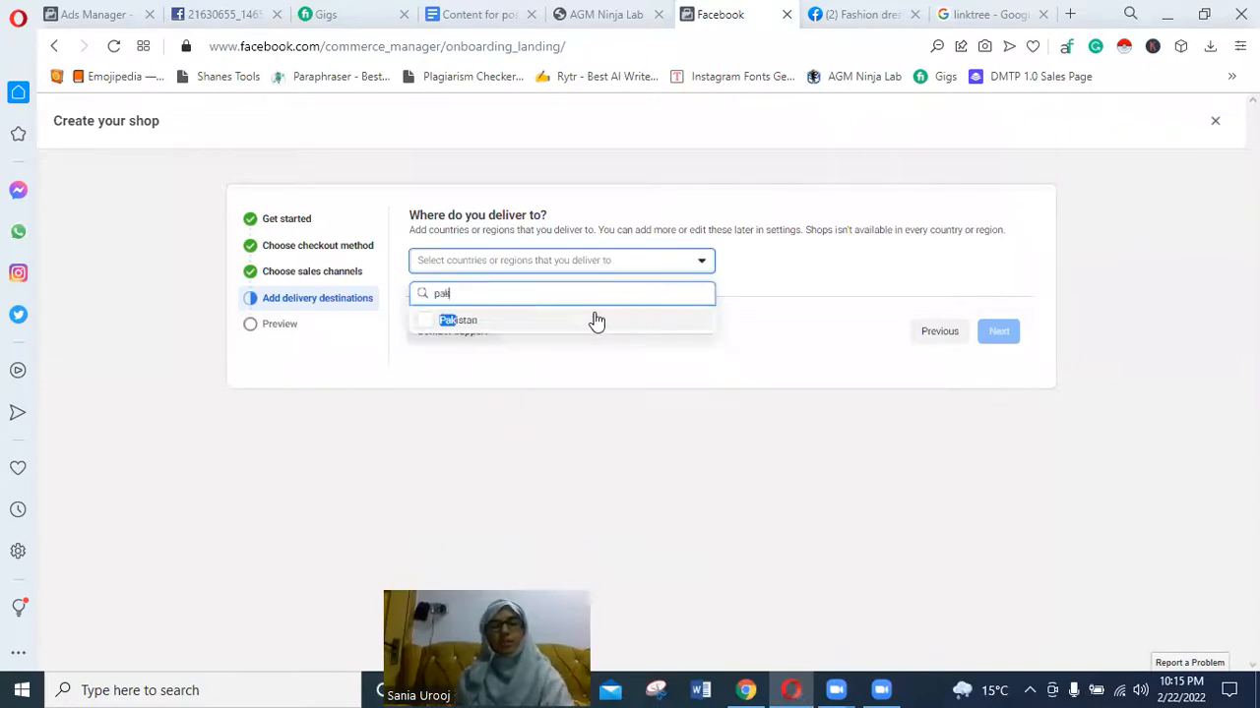
left_click(594, 321)
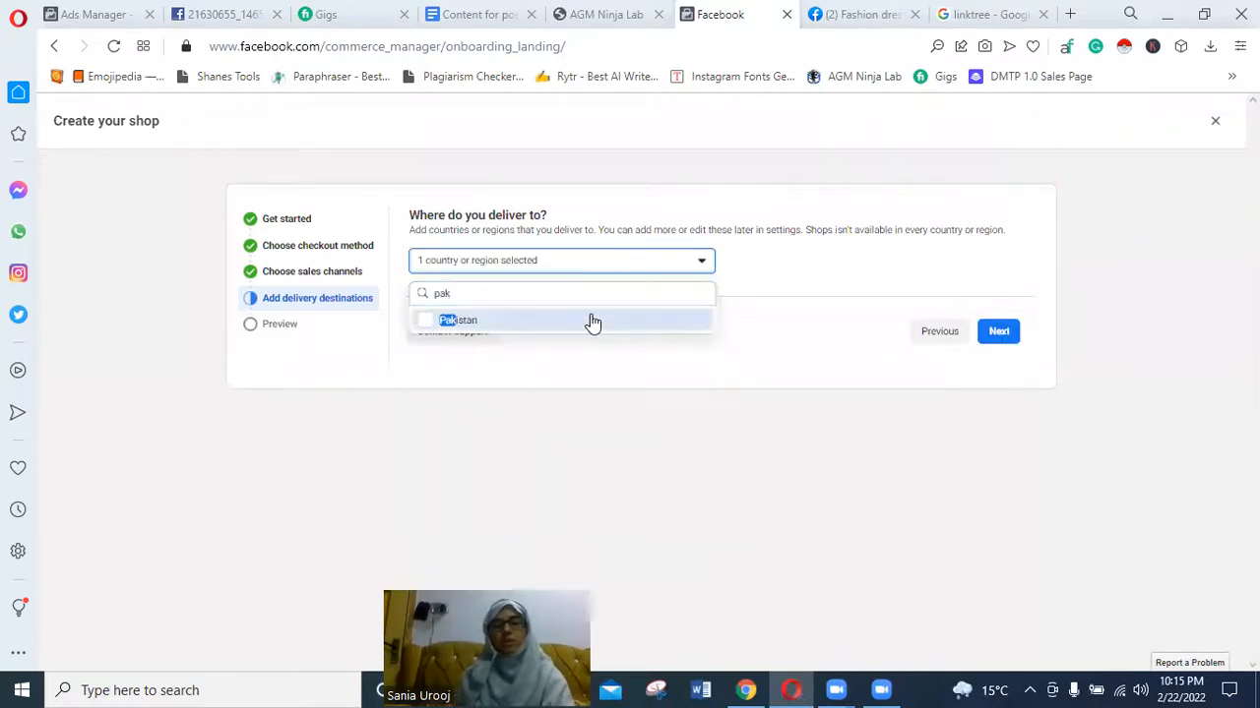
left_click(998, 332)
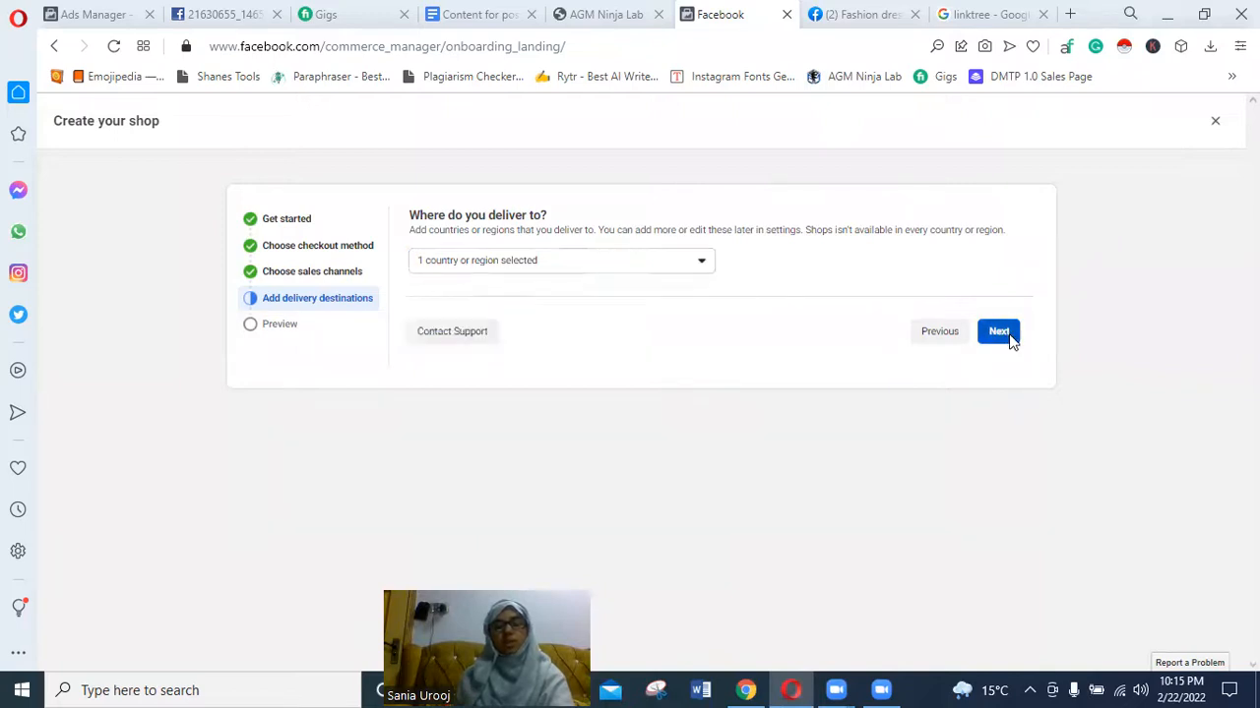
scroll(652, 369, "down", 1)
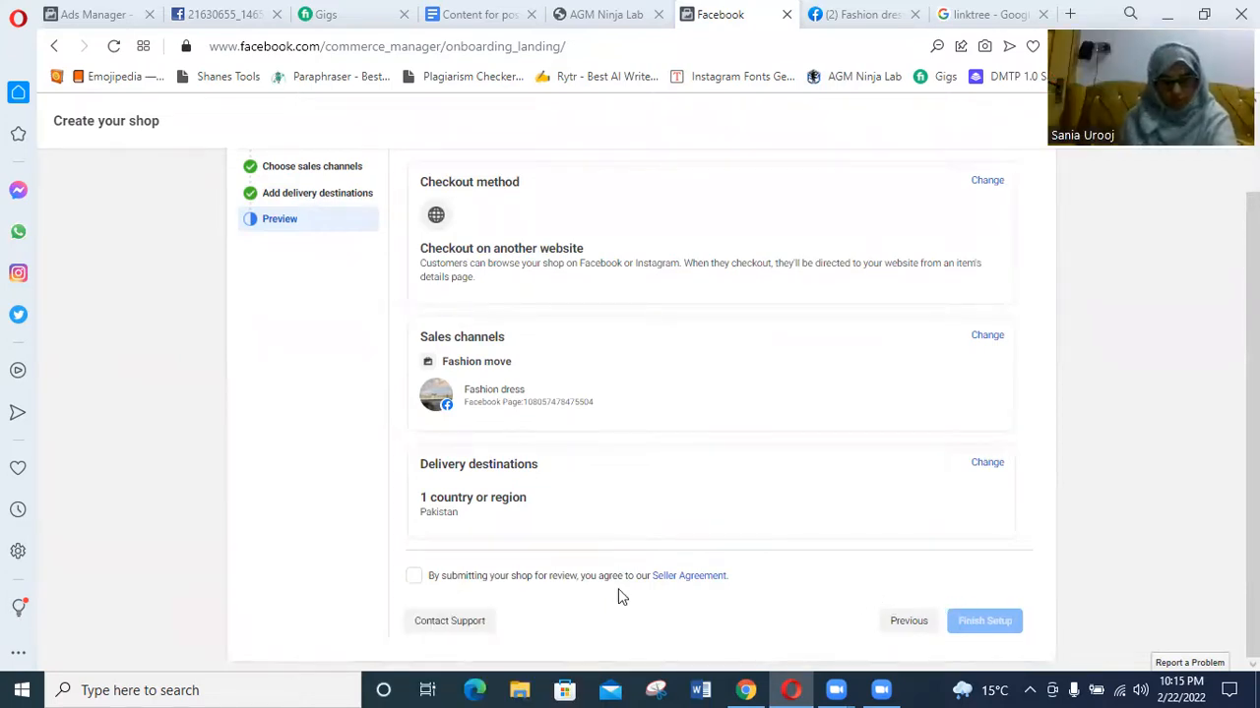
Read through the Commerce Product Seller Agreement, then return to the shop overview and review its settings
left_click(703, 583)
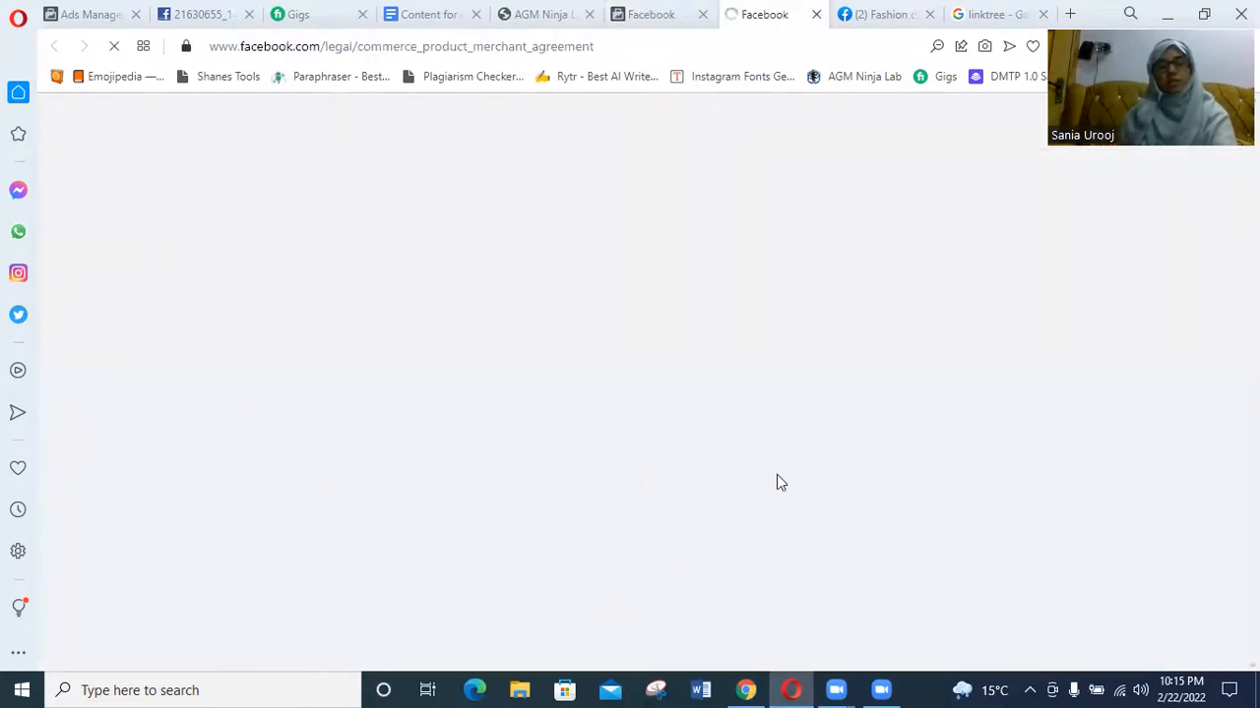
left_click(645, 14)
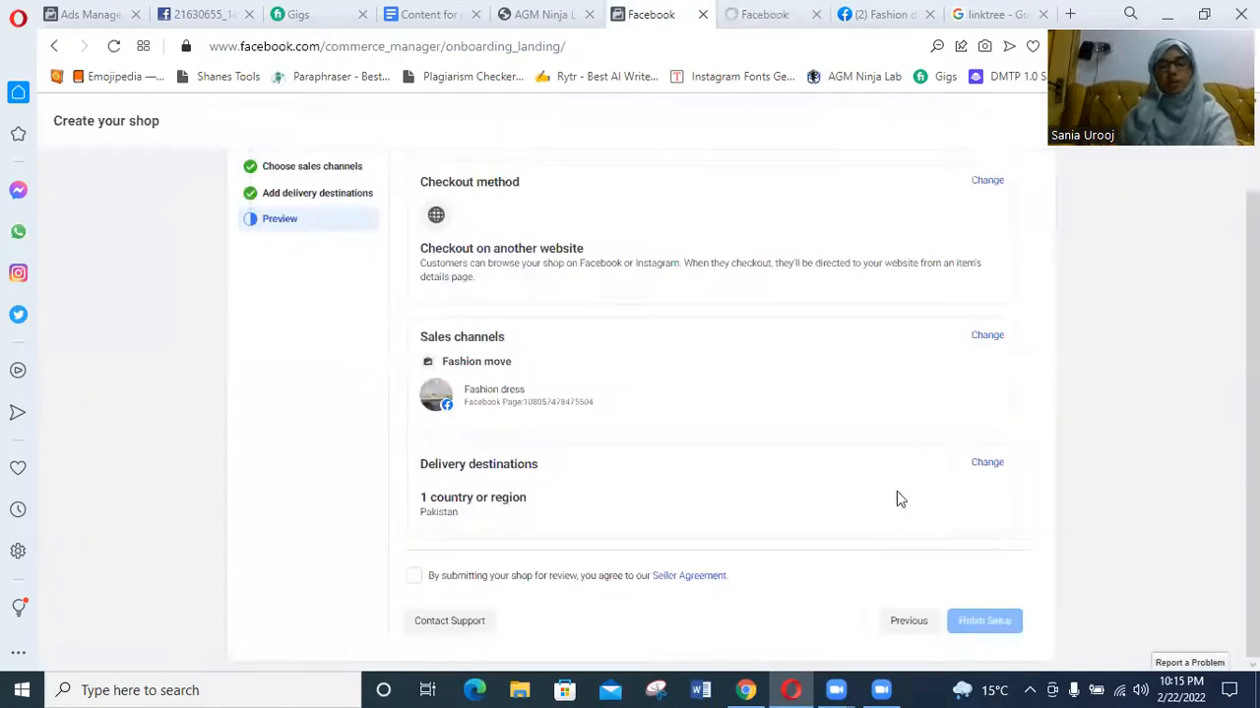
key("ctrl+Tab")
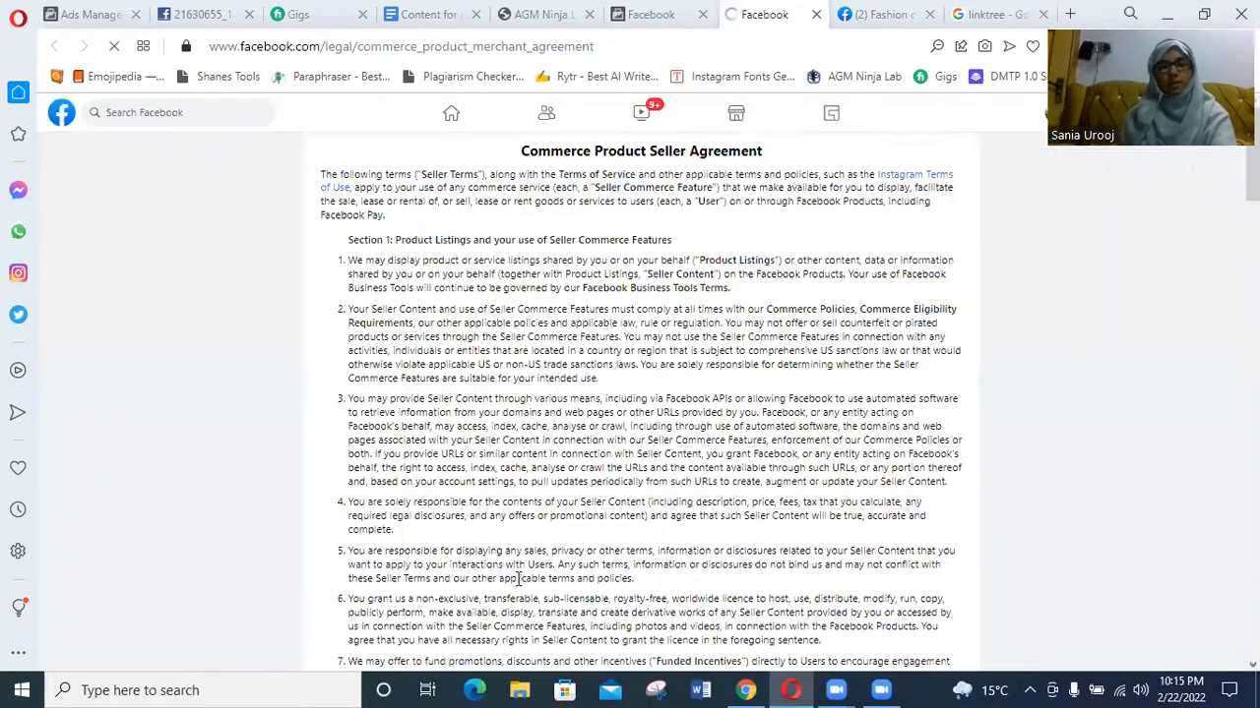
scroll(519, 573, "down", 20)
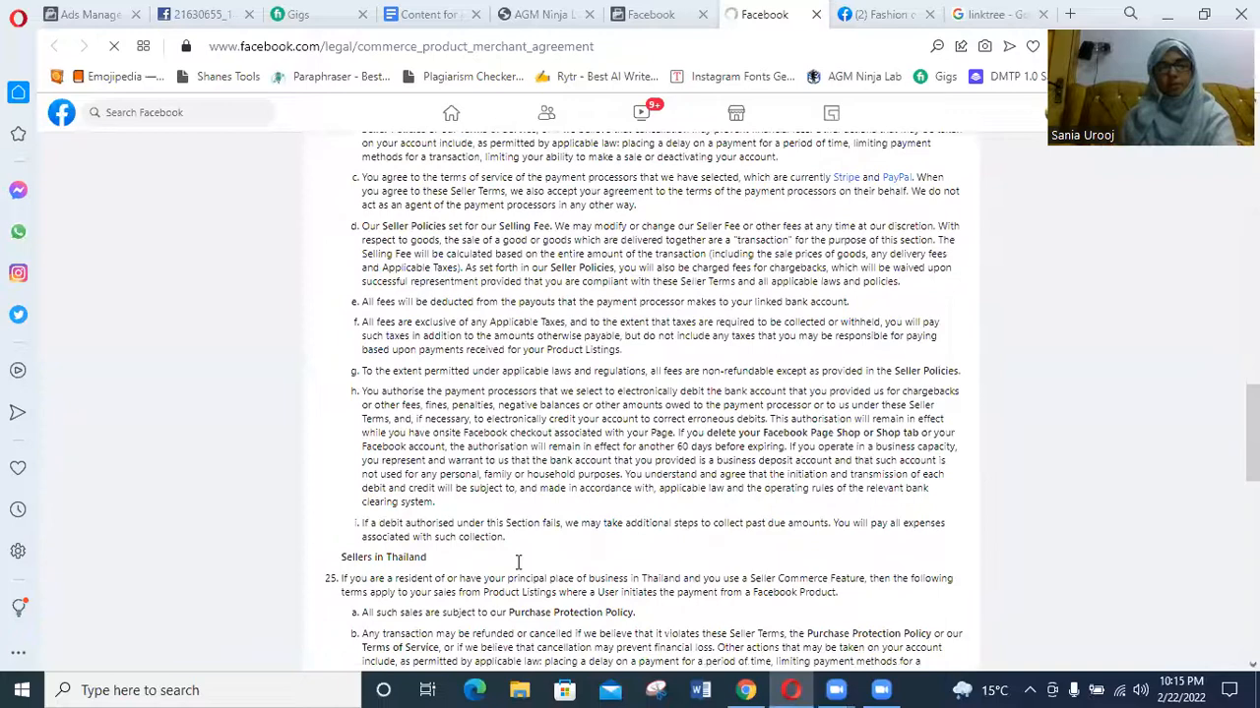
scroll(518, 562, "down", 15)
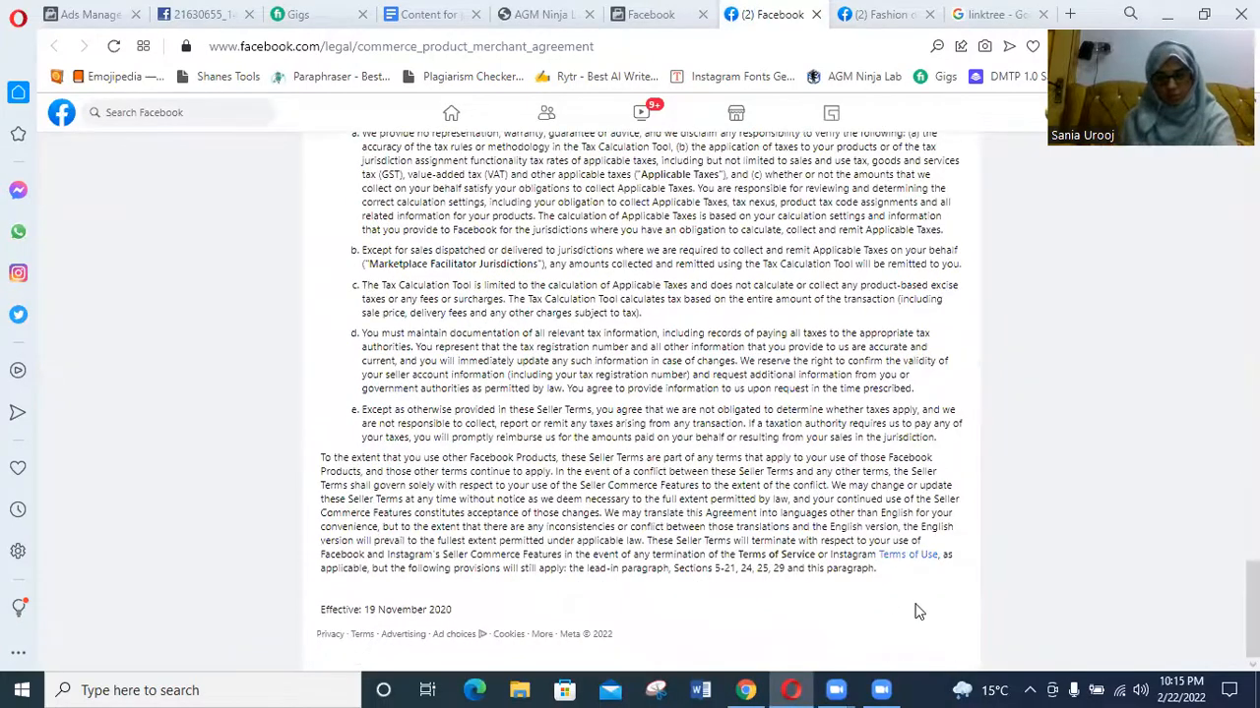
scroll(913, 606, "up", 5)
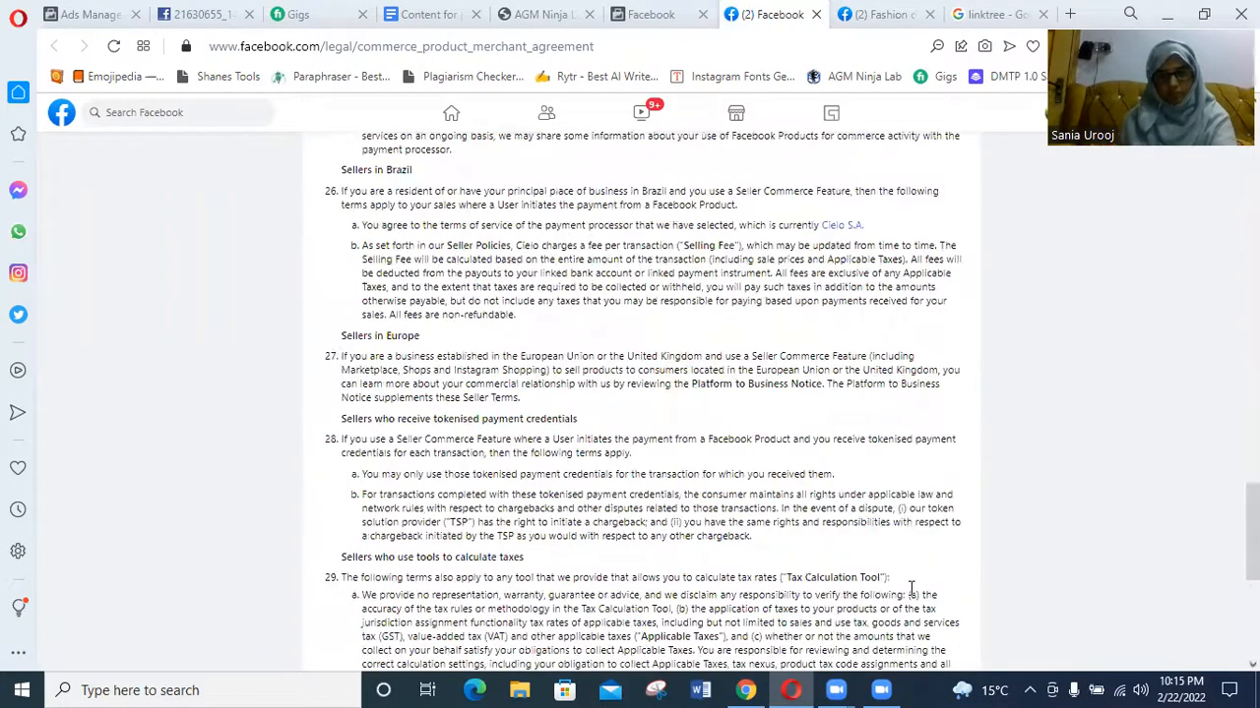
scroll(908, 586, "up", 20)
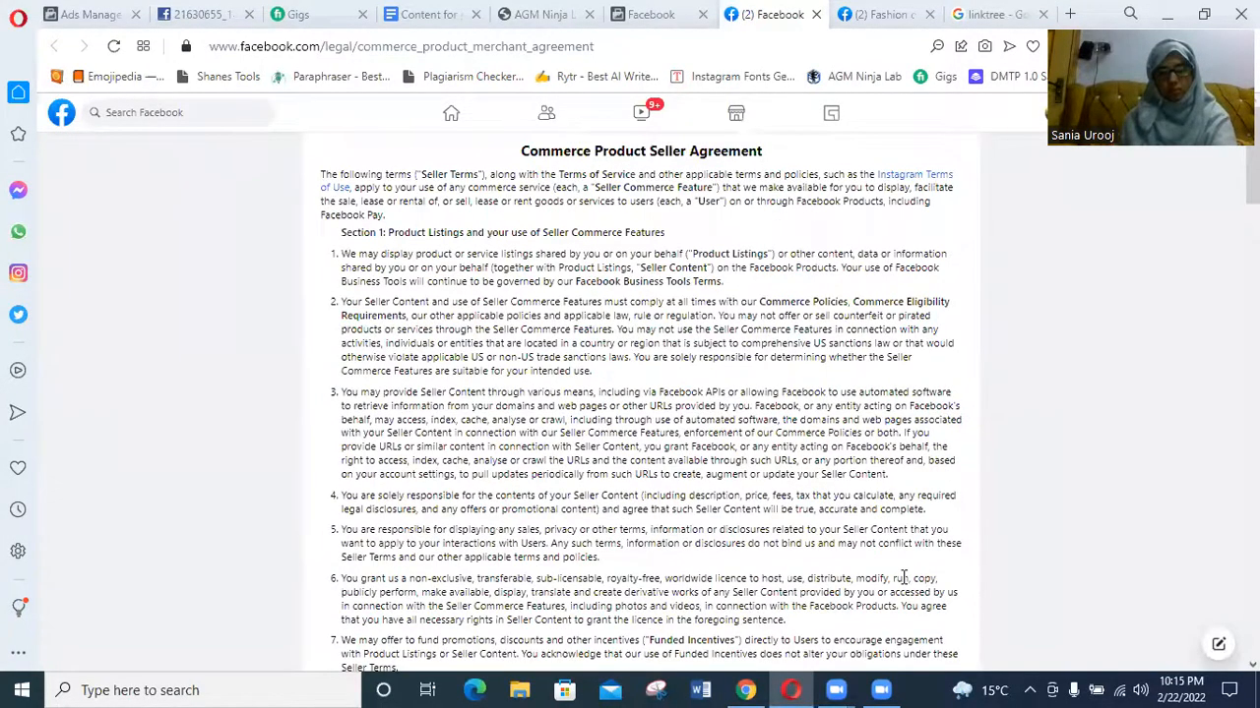
scroll(903, 578, "down", 5)
left_click(630, 14)
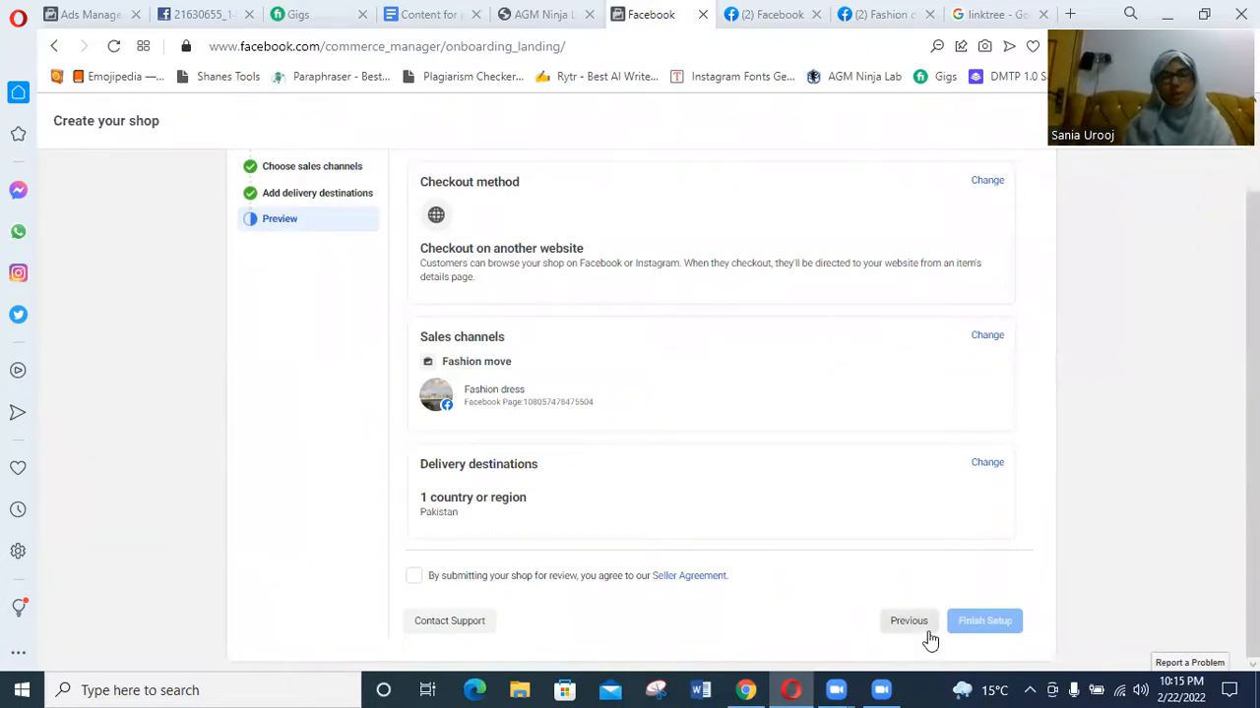
scroll(827, 600, "up", 2)
scroll(827, 600, "down", 2)
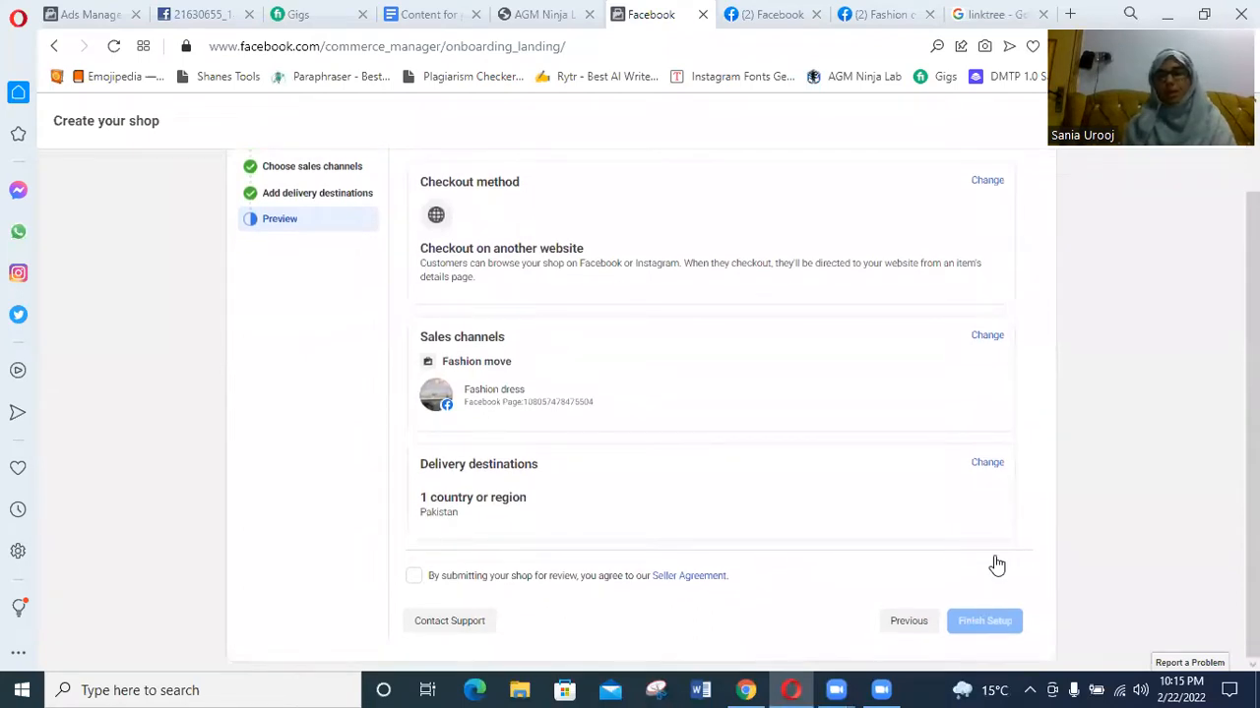
left_click_drag(1209, 23, 1210, 186)
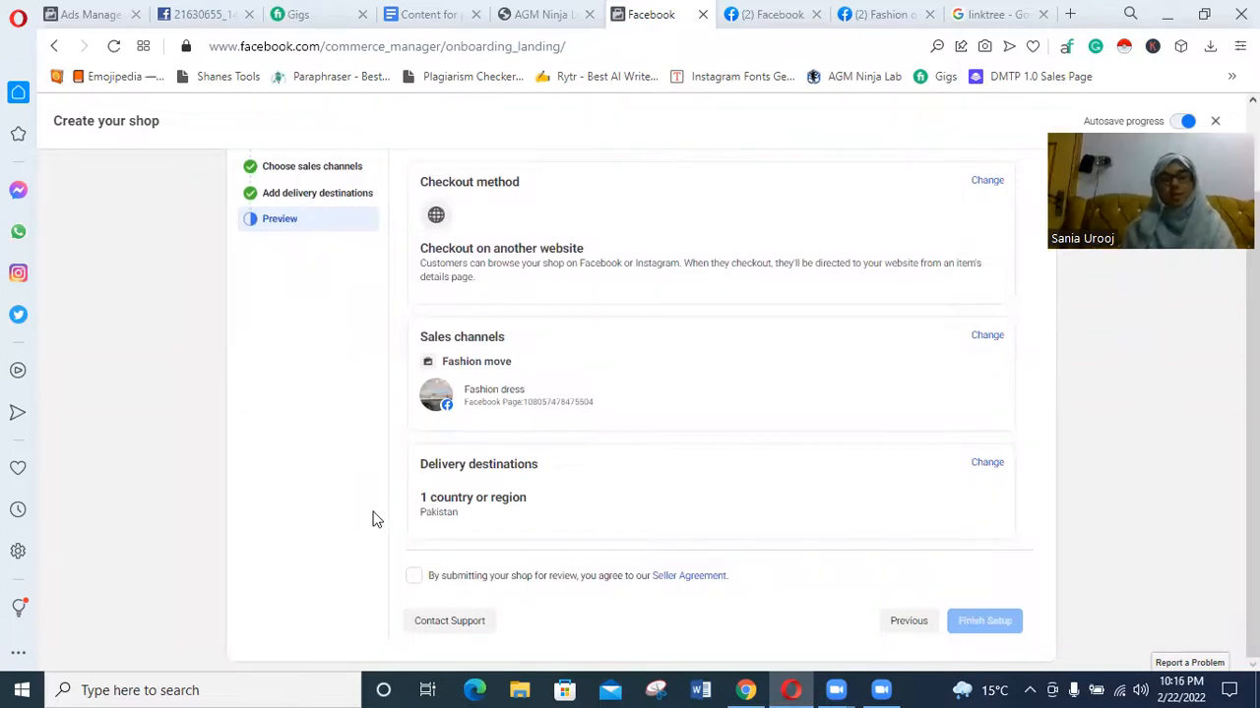
scroll(384, 506, "up", 1)
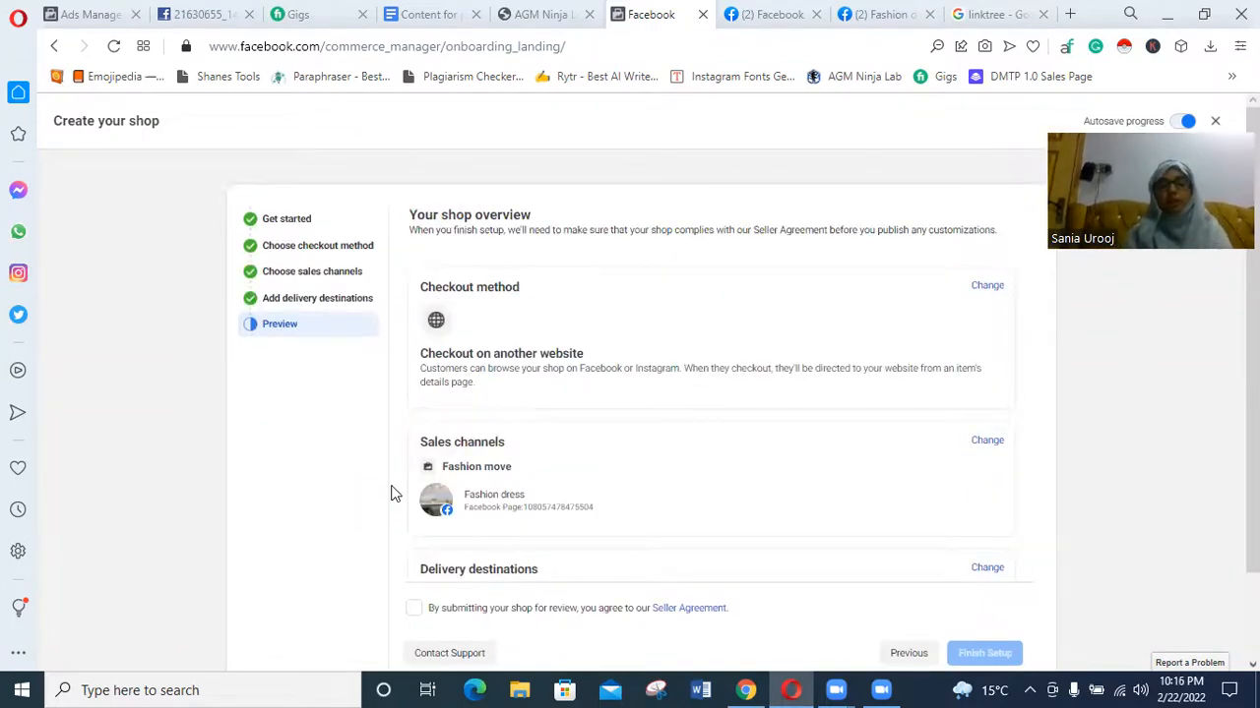
Return to the start of the shop creation setup and close the Seller Agreement page
left_click(56, 51)
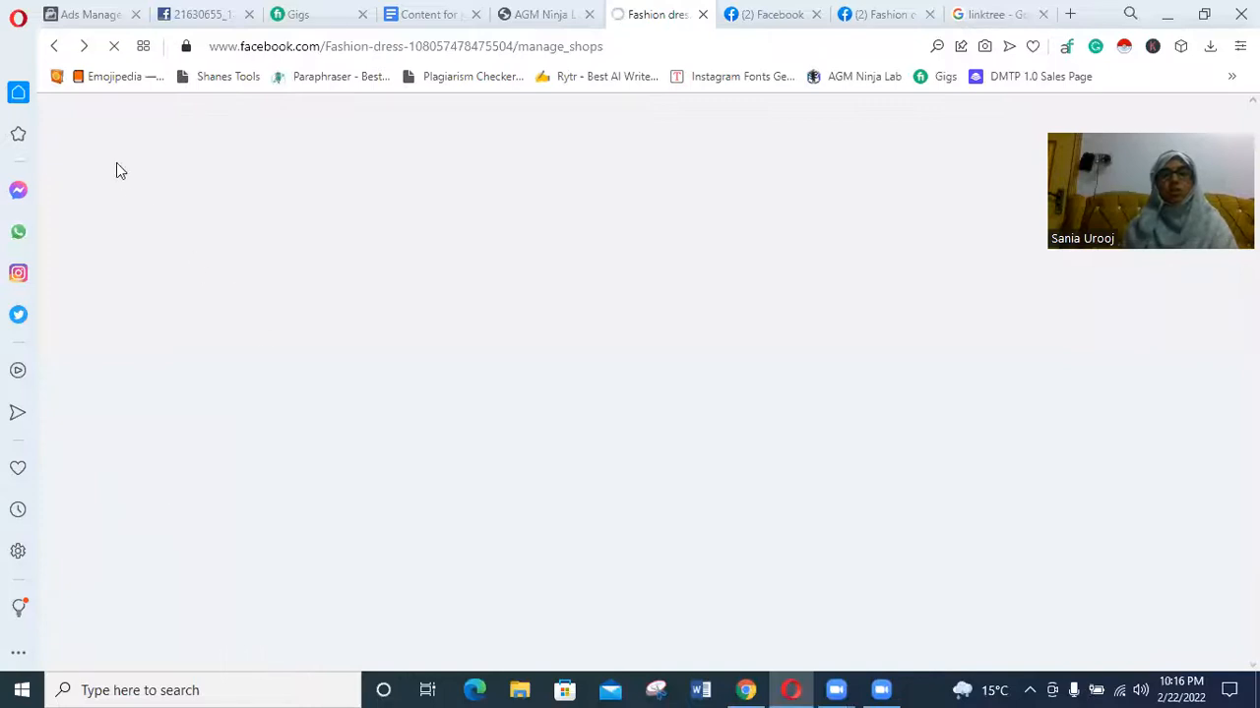
left_click(85, 47)
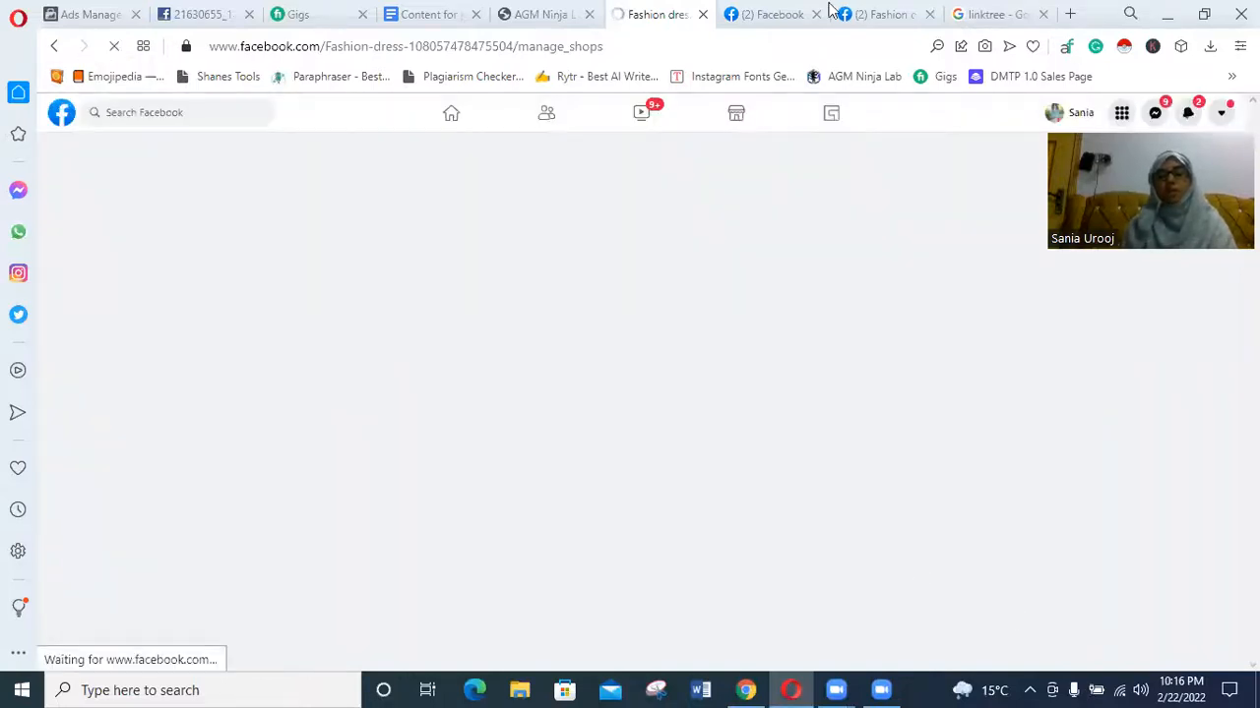
left_click(775, 12)
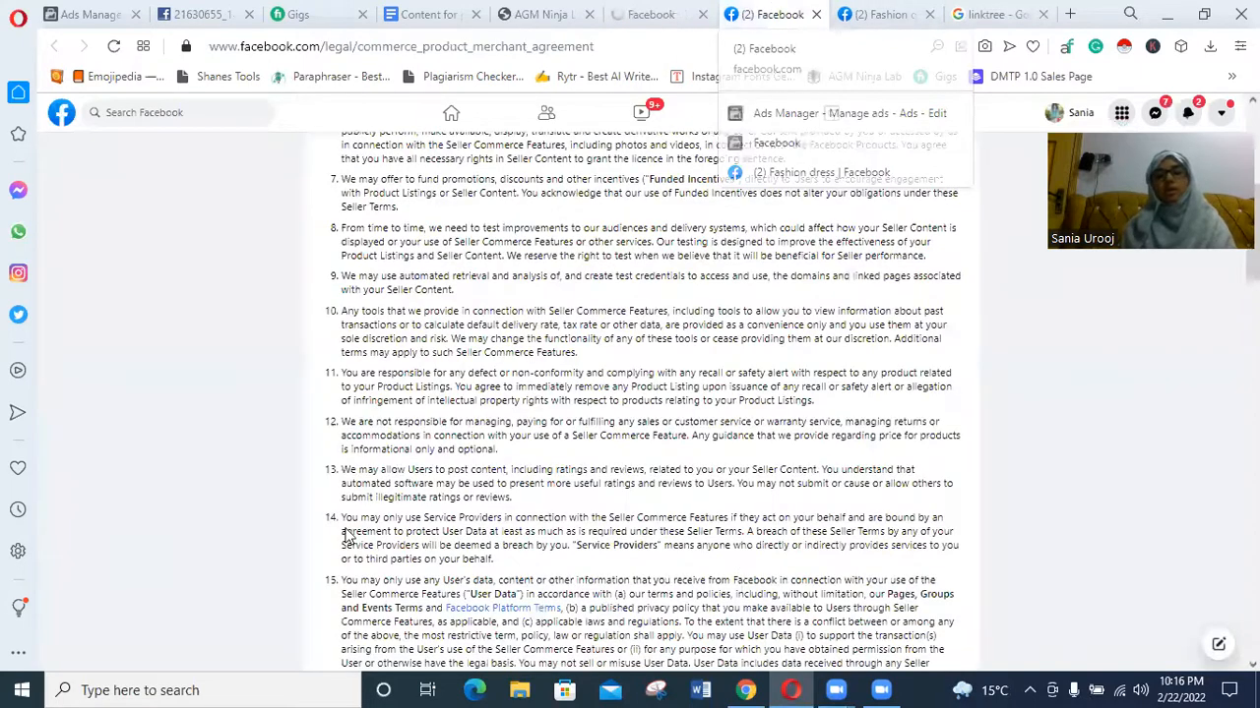
scroll(620, 576, "down", 10)
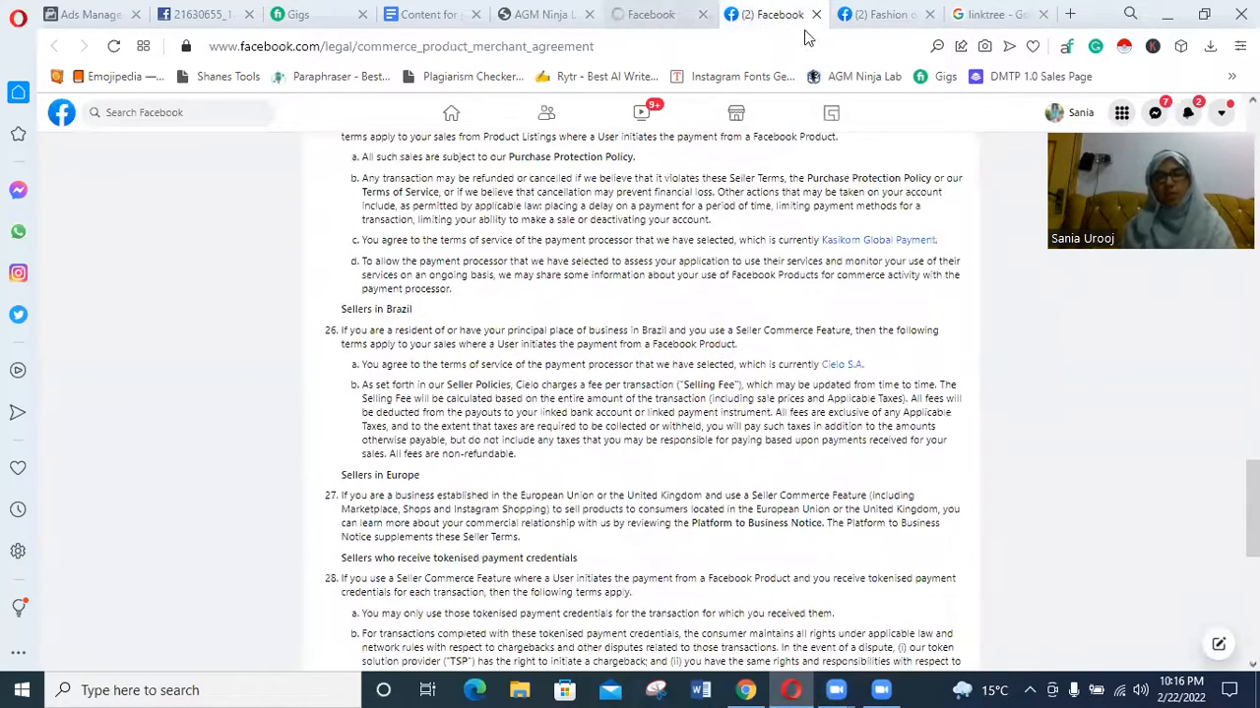
left_click(815, 14)
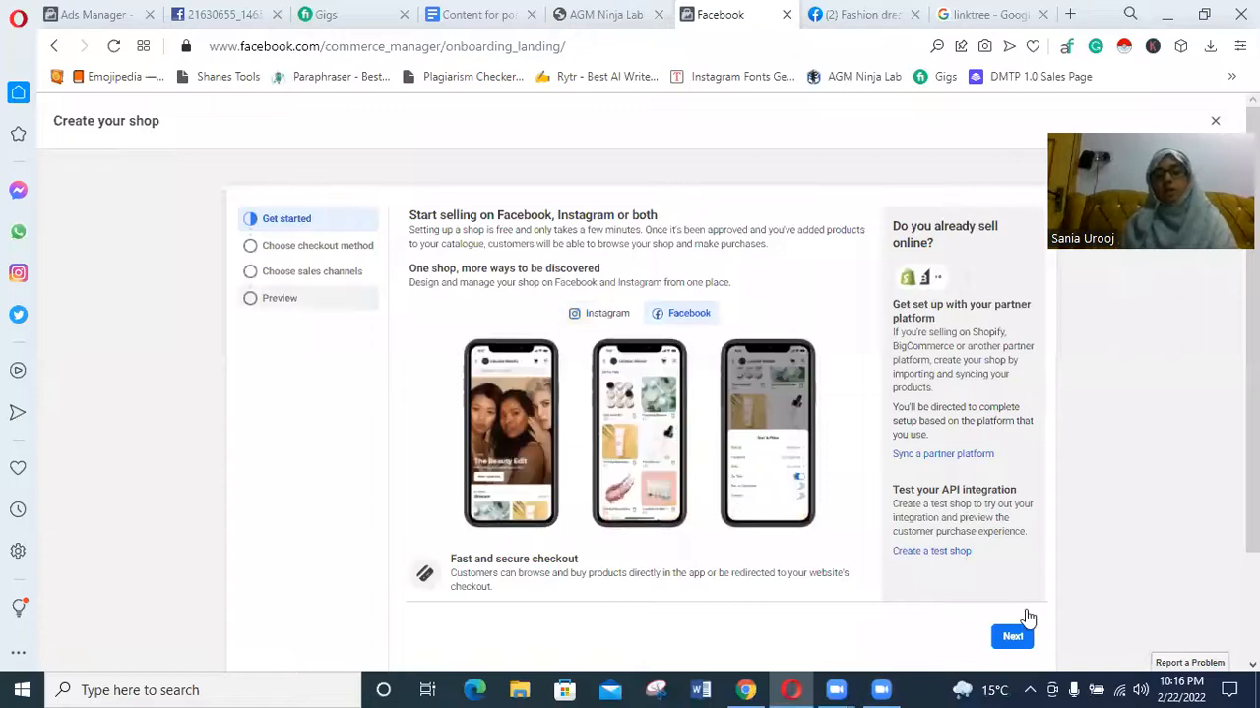
Choose Checkout with messaging as the checkout method and continue through the sales channels to the business account selection
scroll(664, 474, "down", 2)
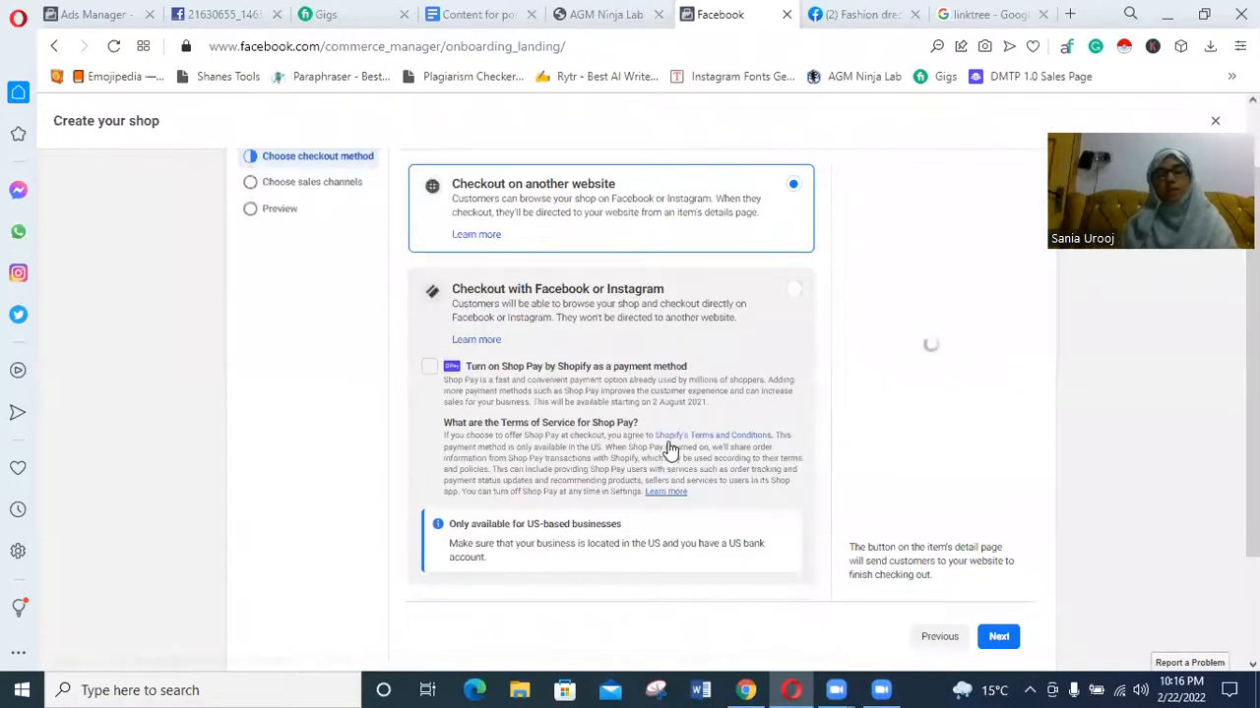
scroll(672, 445, "down", 2)
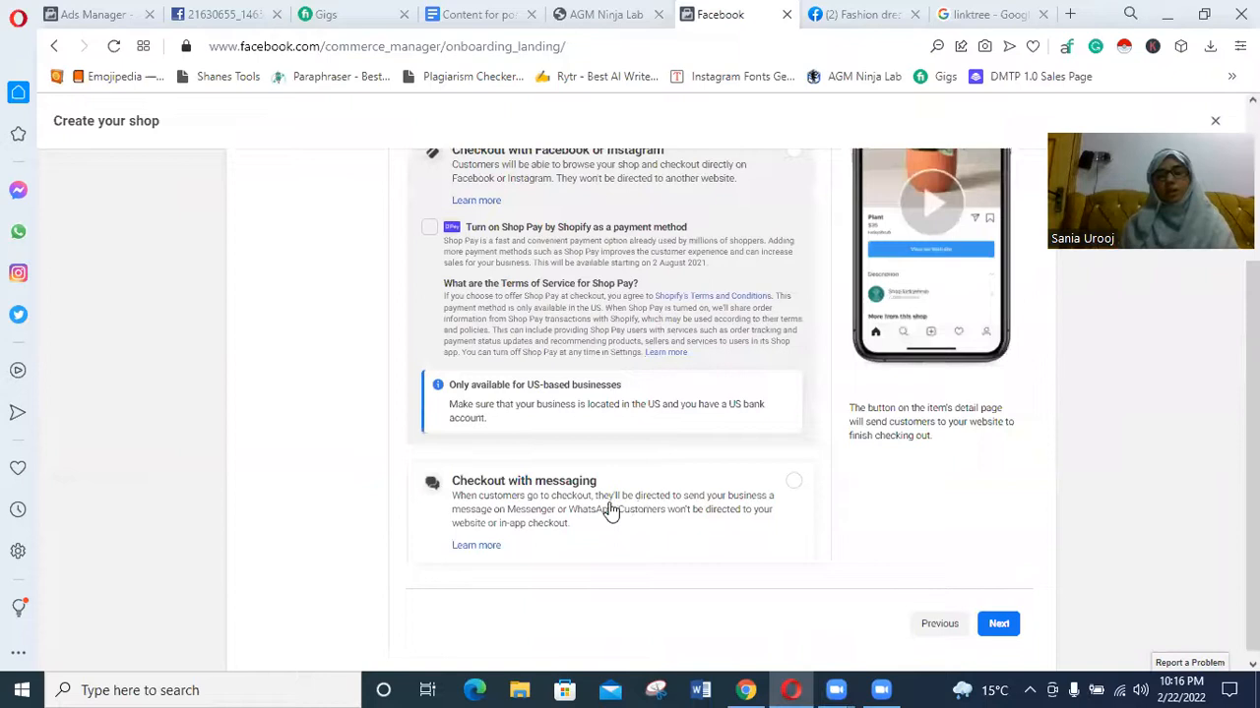
left_click(610, 510)
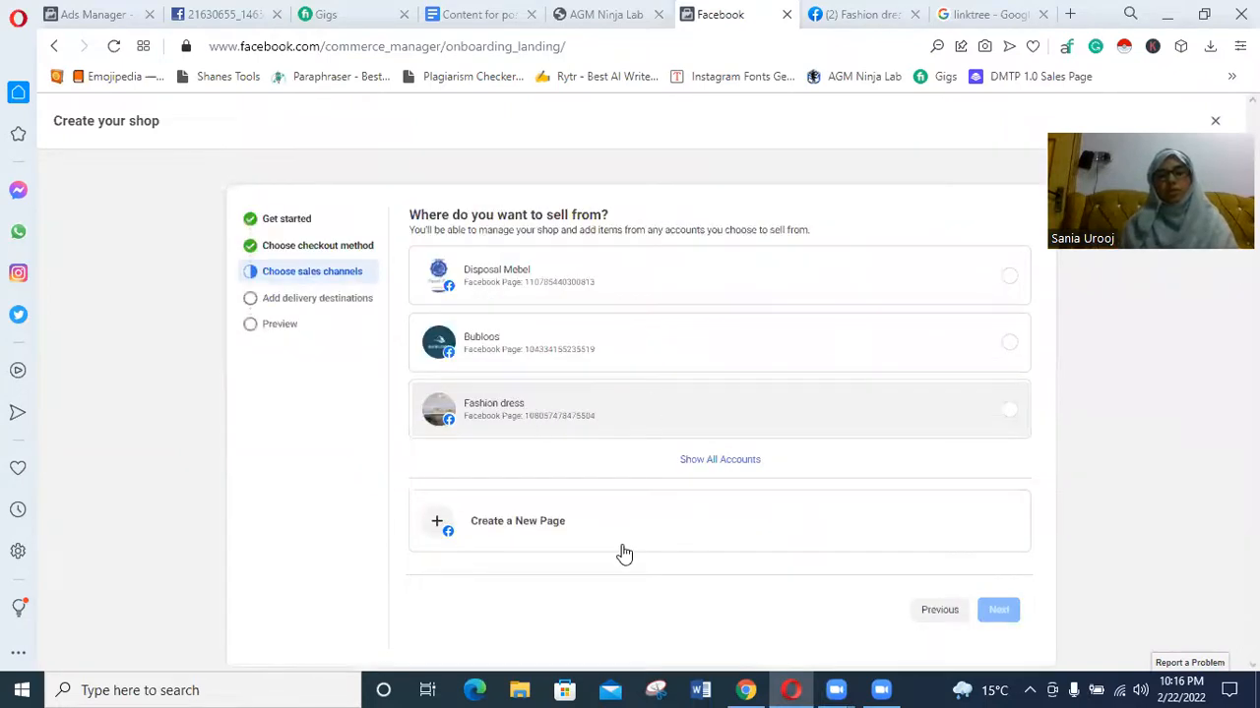
left_click(998, 610)
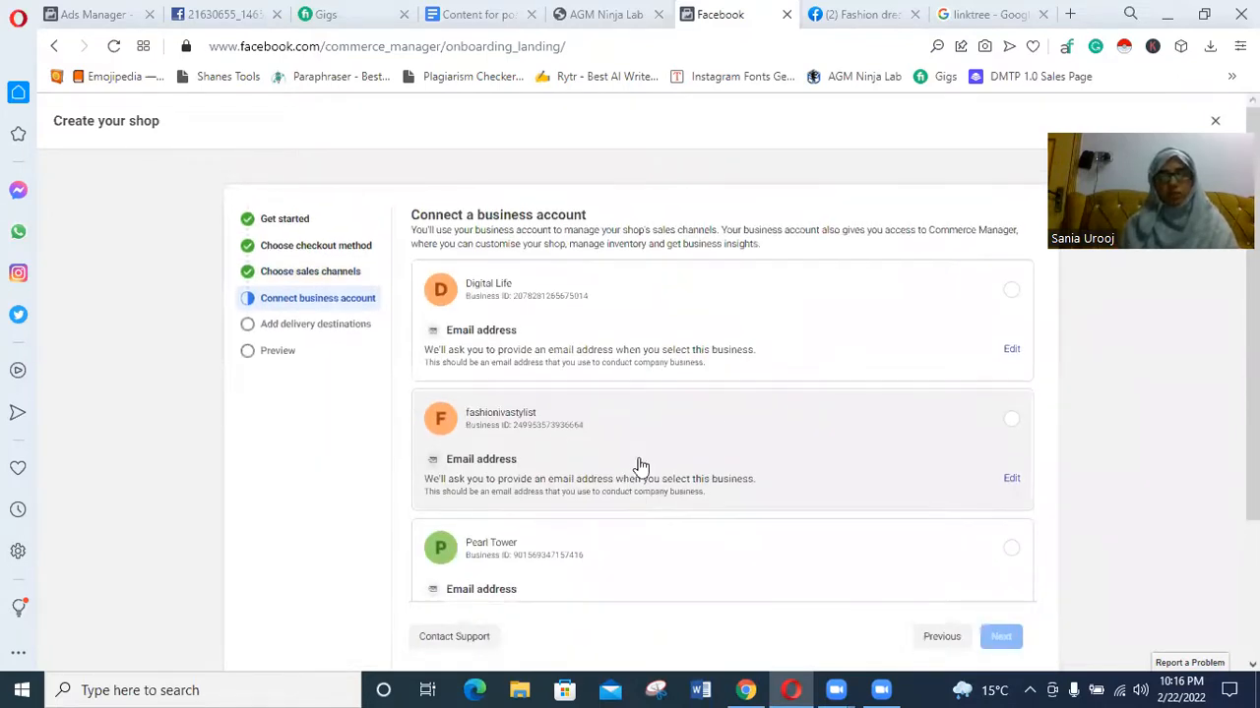
Select the Digital Life business account and dismiss the business email confirmation without entering an address
scroll(641, 466, "down", 1)
scroll(641, 465, "down", 1)
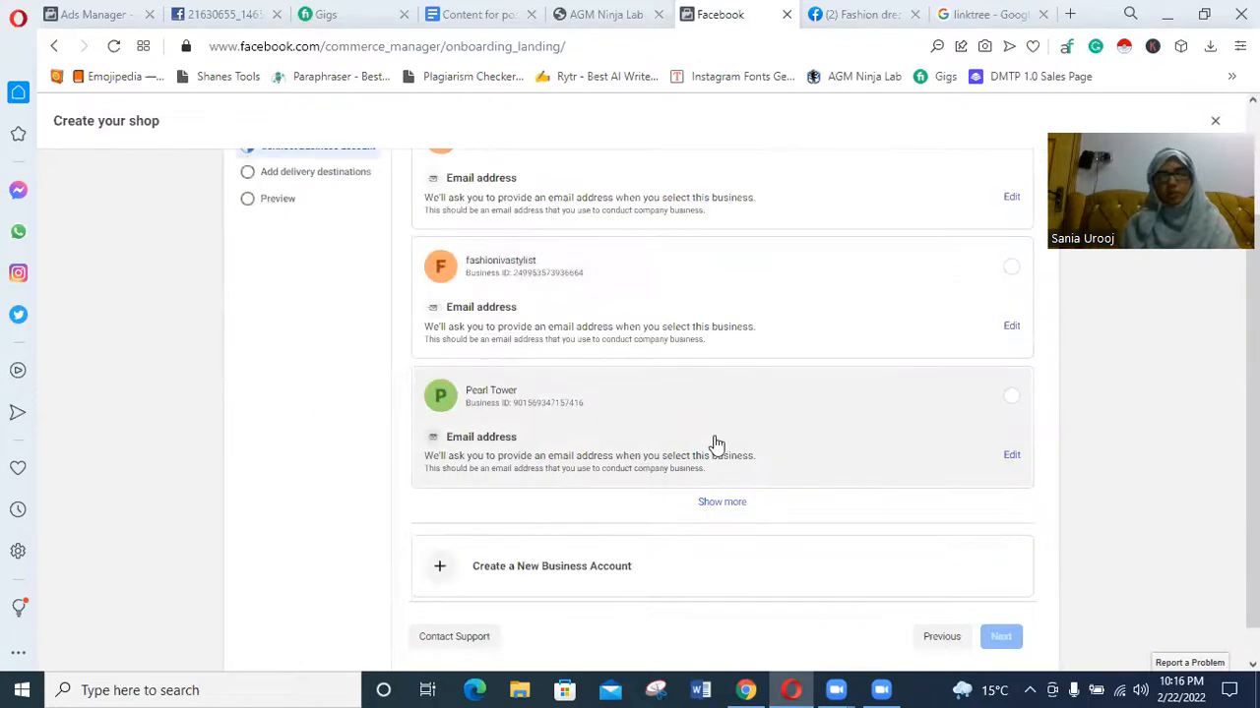
scroll(596, 413, "up", 2)
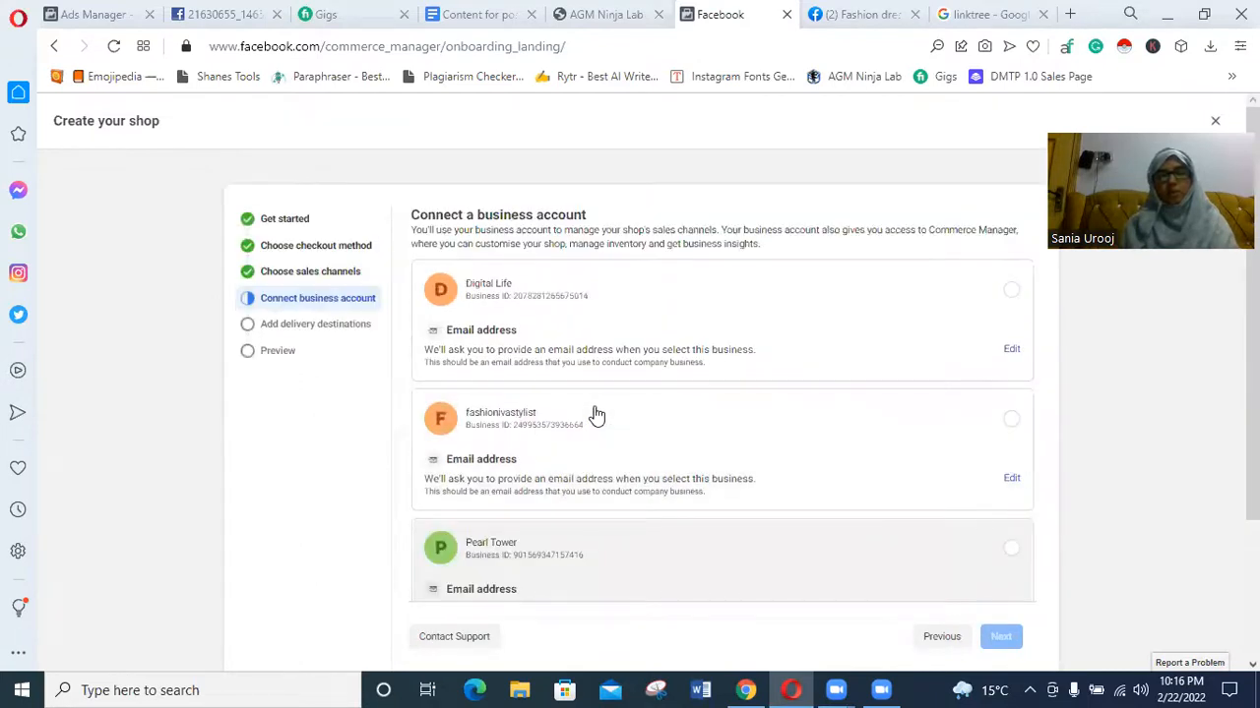
left_click(1012, 295)
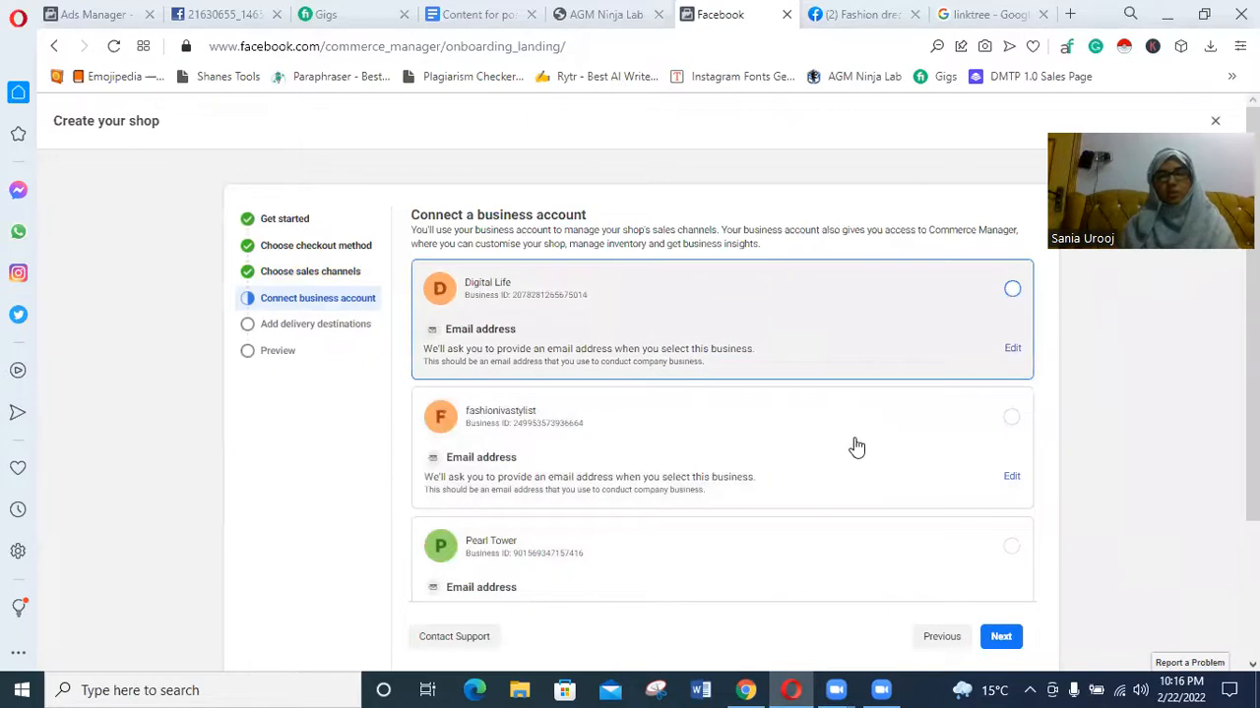
scroll(856, 448, "down", 2)
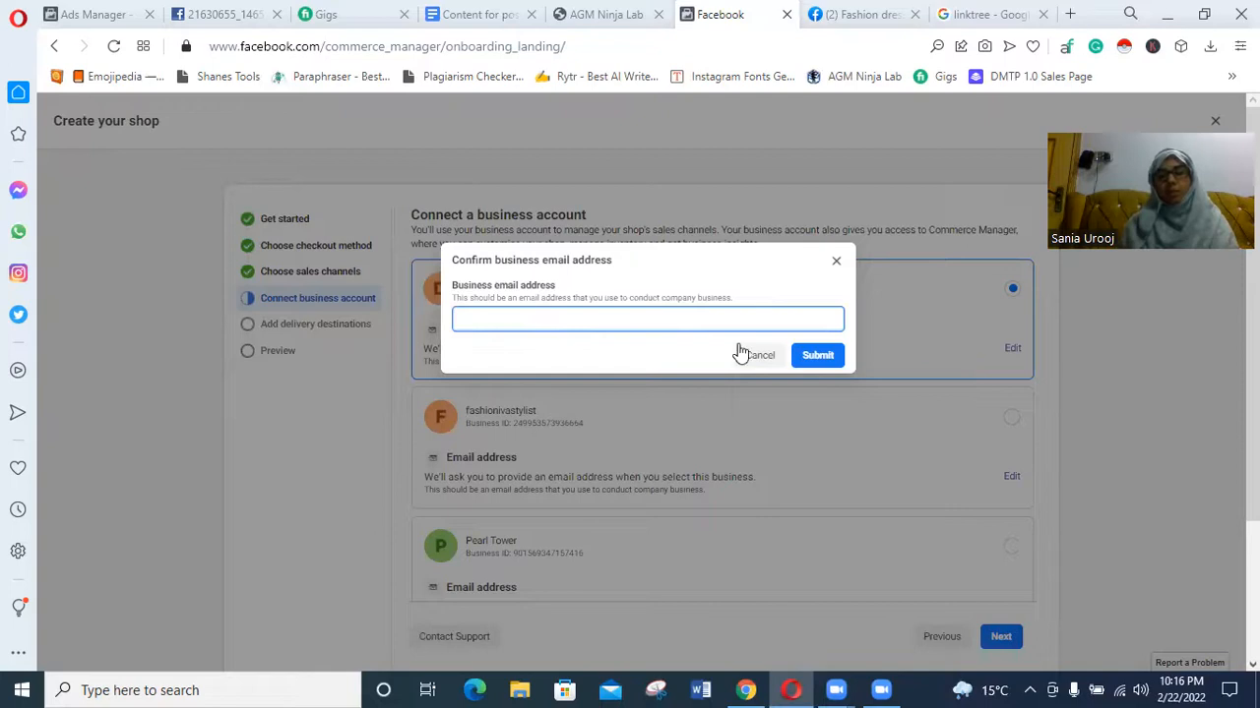
left_click(837, 263)
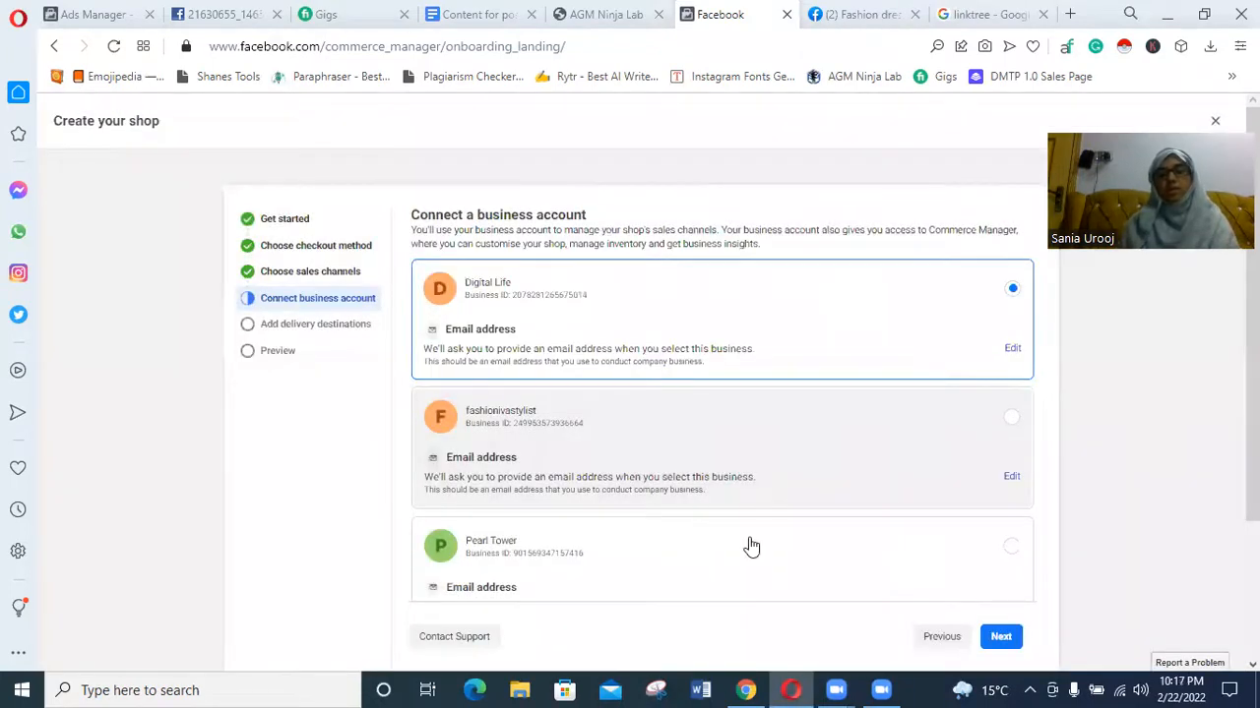
scroll(750, 546, "down", 2)
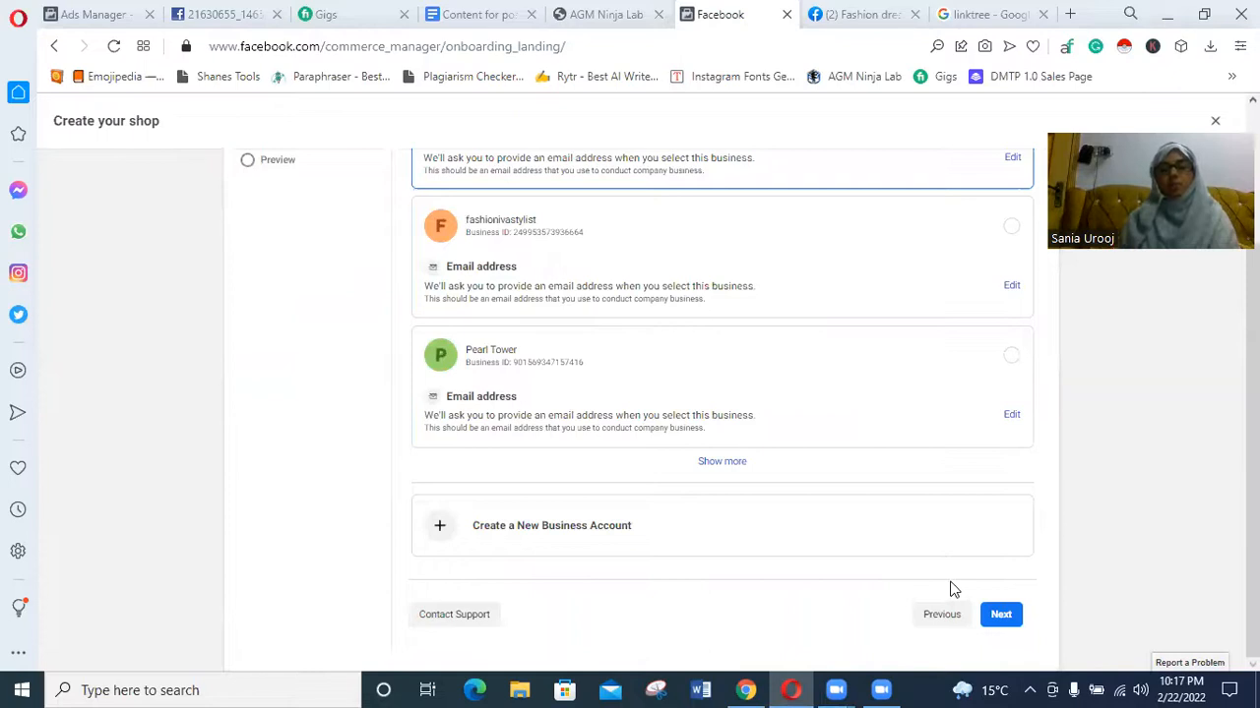
Open the Pehnawaa Page from the Facebook home shortcuts and go to its shop overview in Commerce Manager
left_click(866, 11)
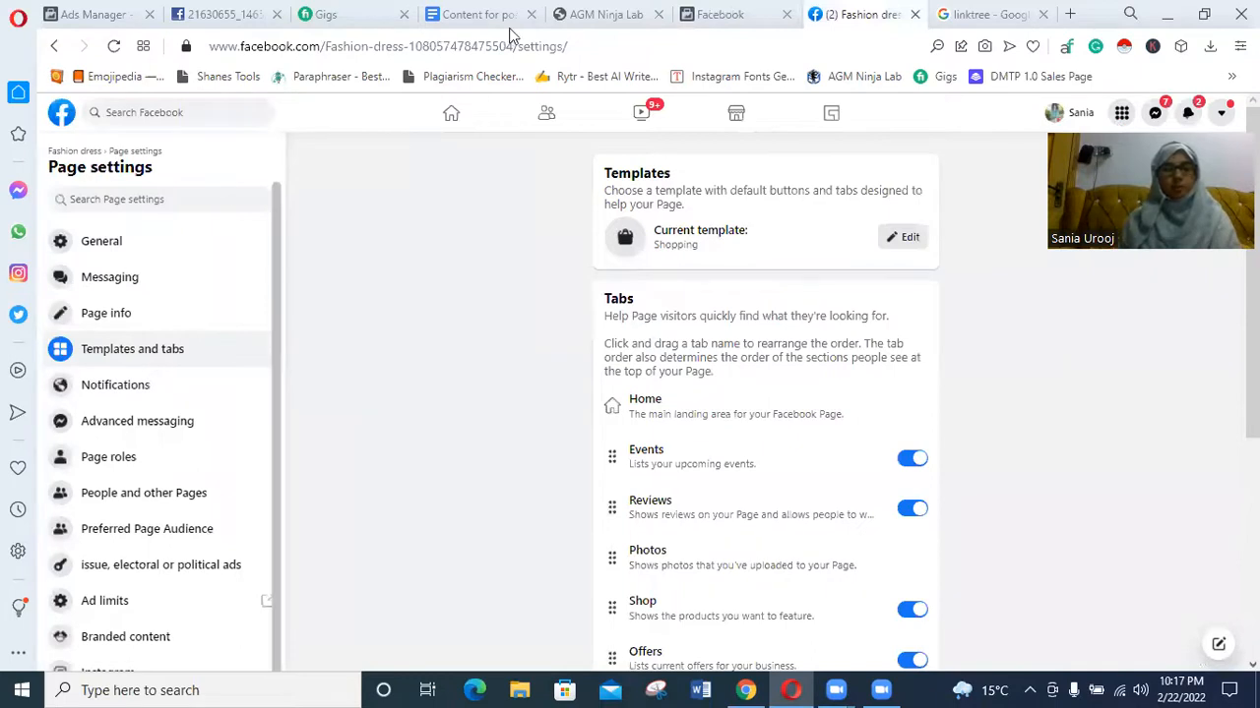
left_click(452, 122)
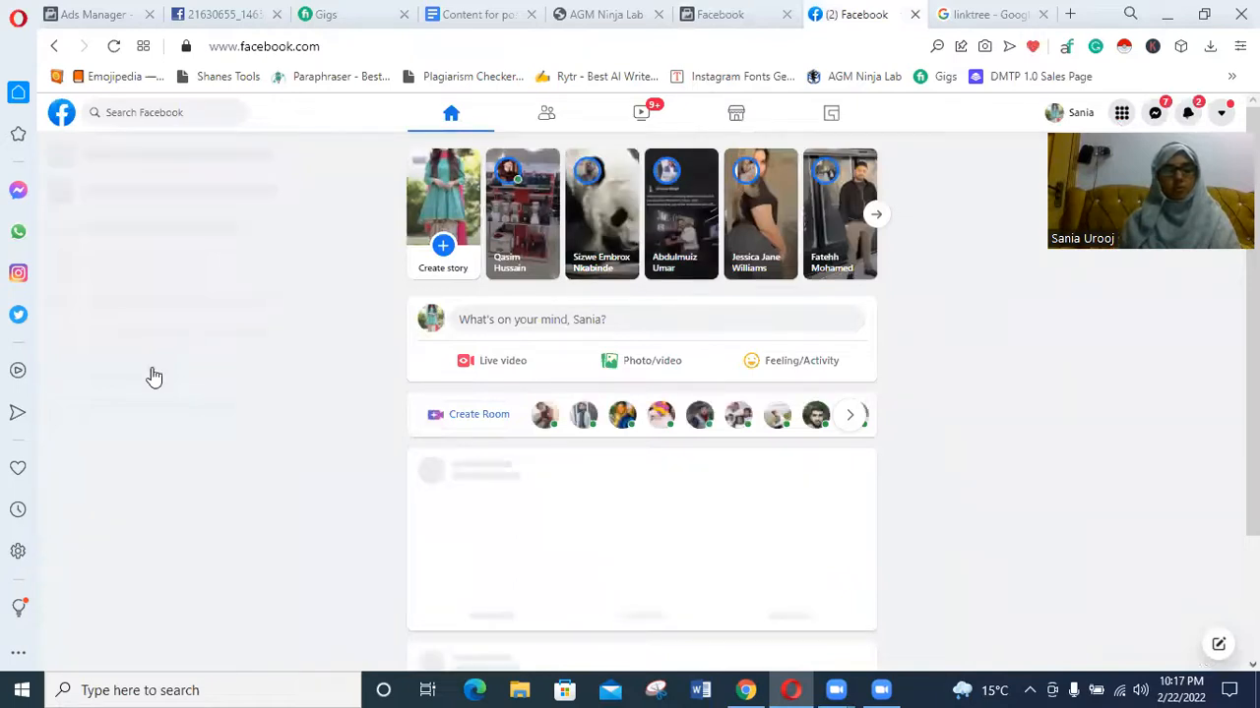
scroll(120, 379, "down", 2)
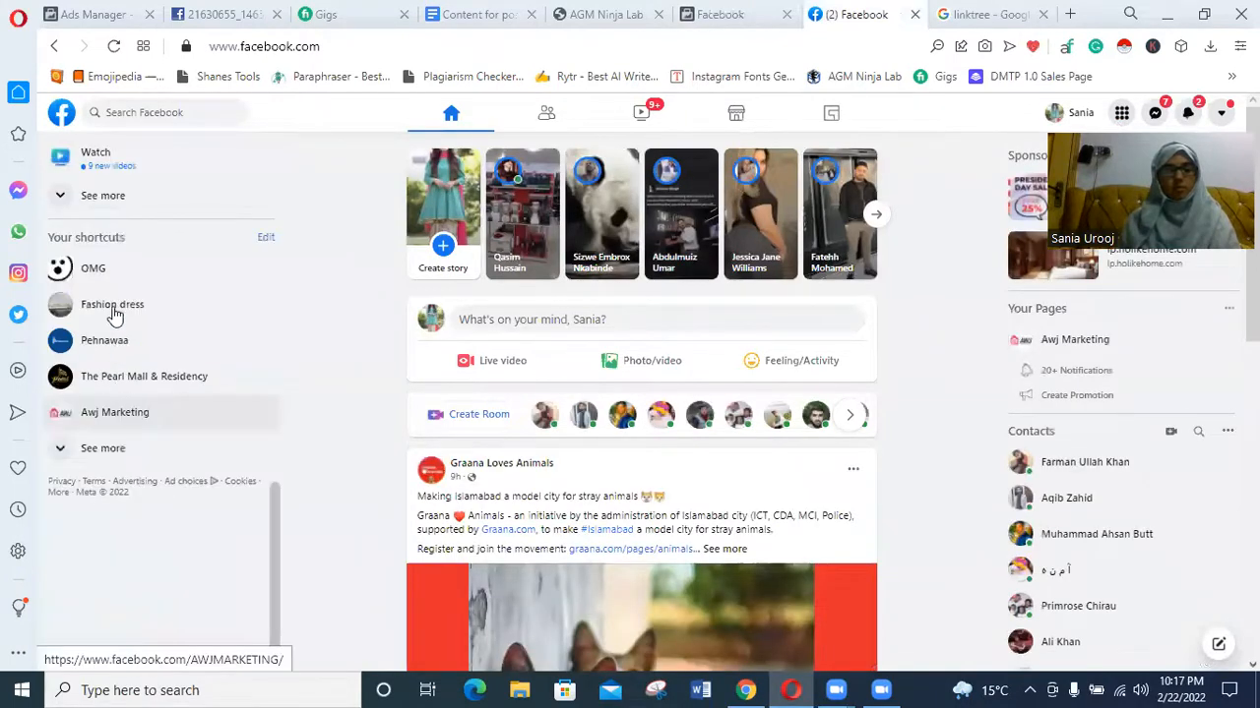
left_click(115, 311)
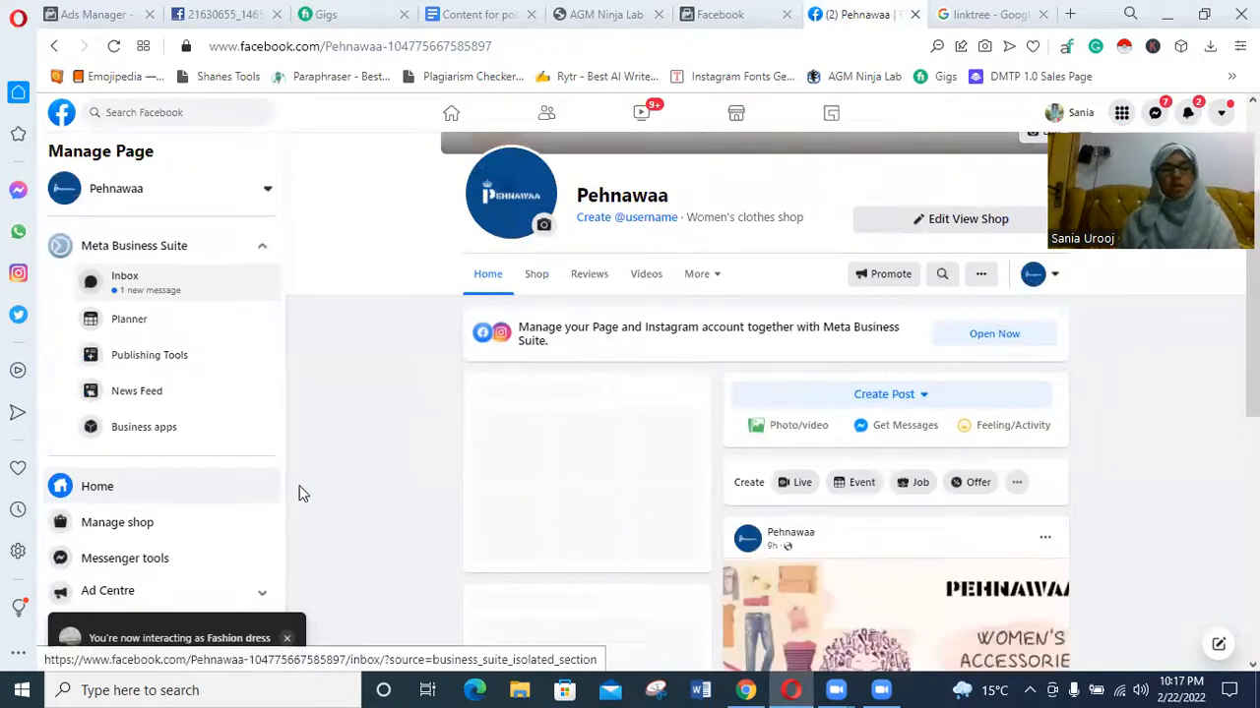
scroll(299, 512, "down", 2)
scroll(85, 533, "down", 1)
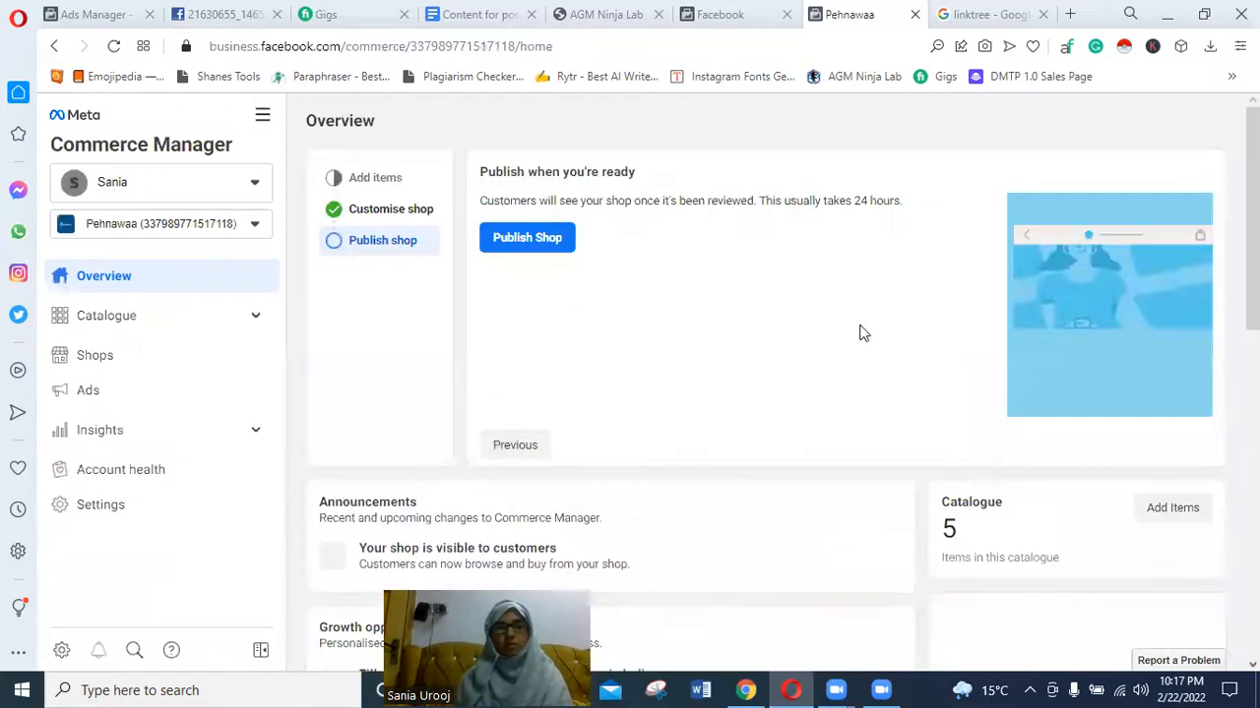
Open the Items list of the Pehnawaa catalogue and start adding a new item manually
scroll(859, 332, "down", 1)
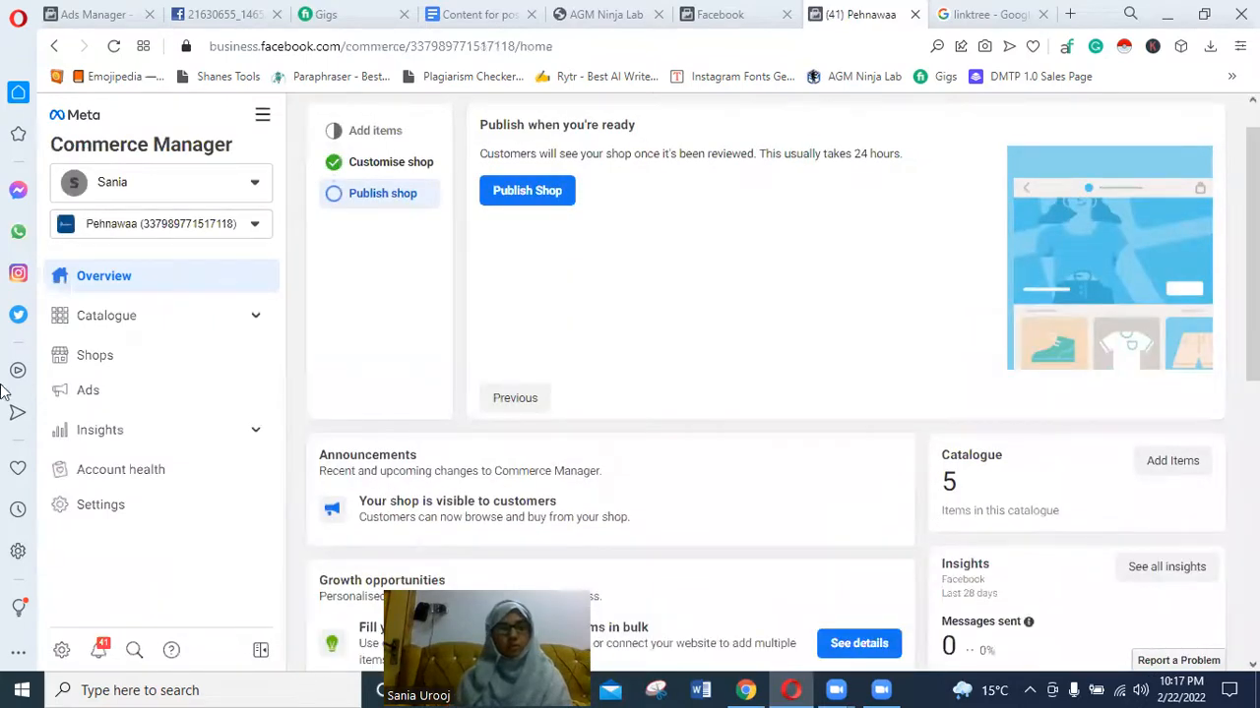
scroll(259, 340, "down", 1)
scroll(187, 328, "up", 1)
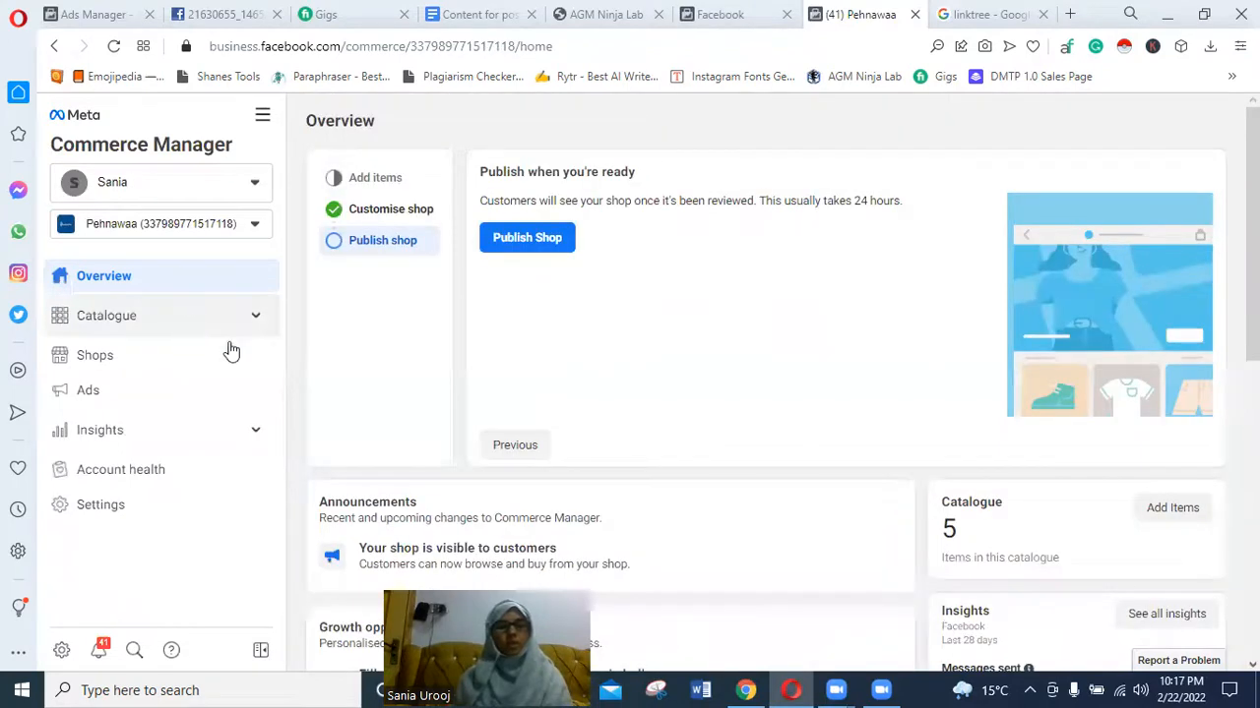
left_click(226, 336)
left_click(98, 358)
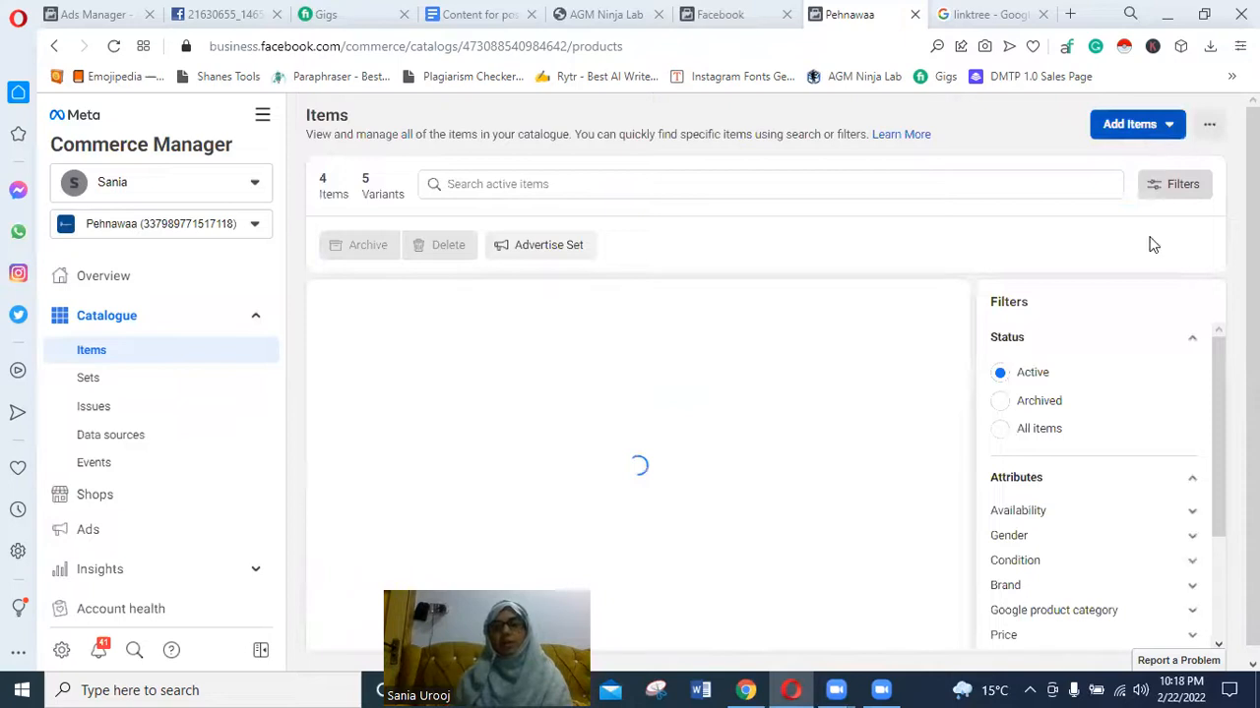
left_click(1136, 124)
left_click(1130, 199)
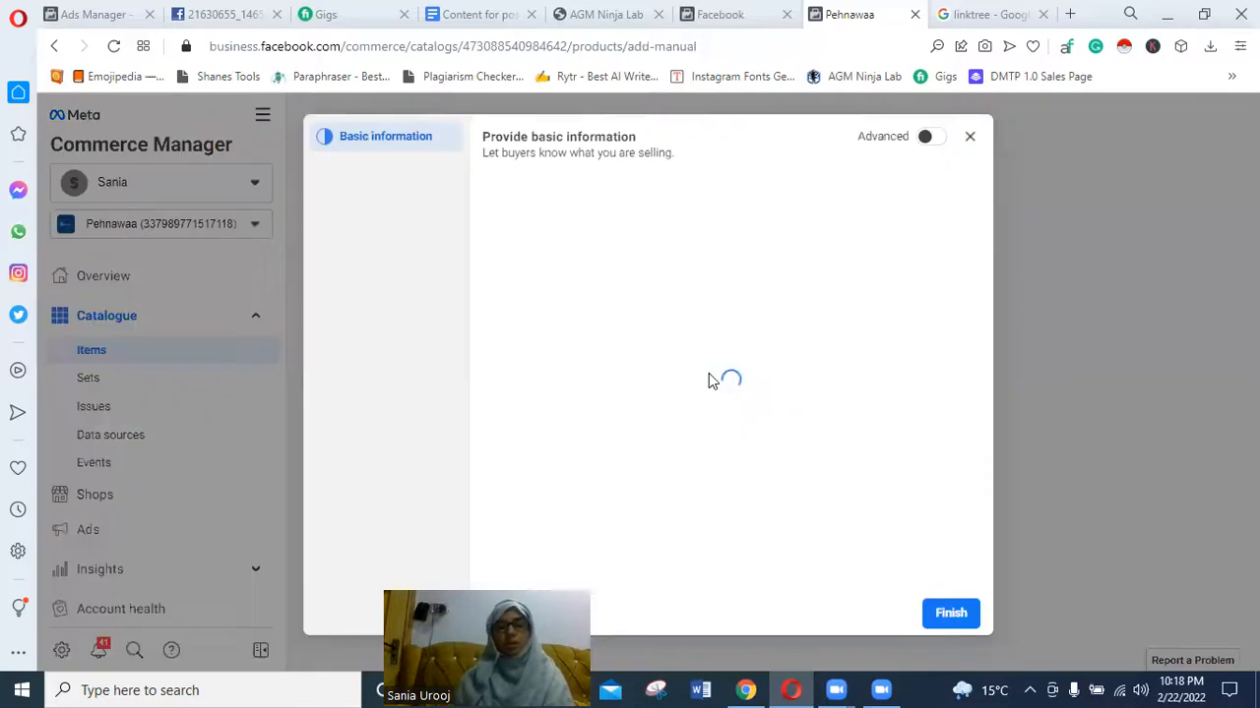
Enter "khaddar dress" as the title of the new item
scroll(561, 343, "down", 1)
left_click(774, 345)
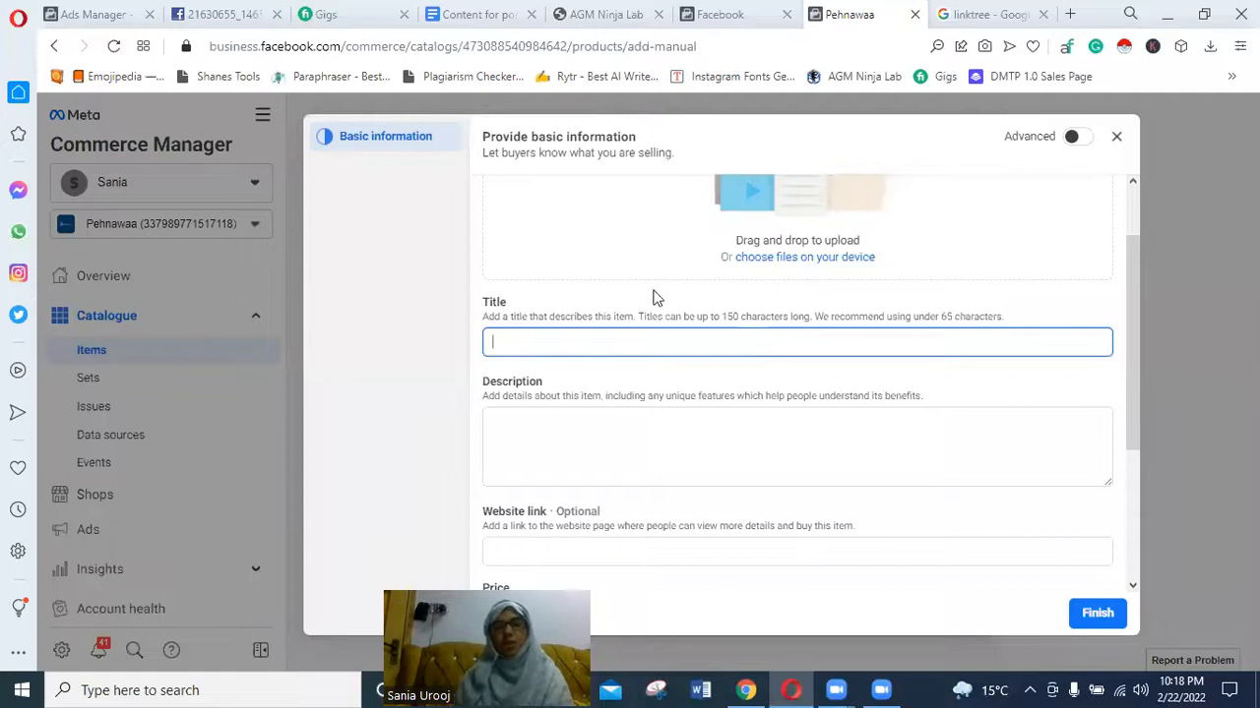
scroll(657, 298, "down", 1)
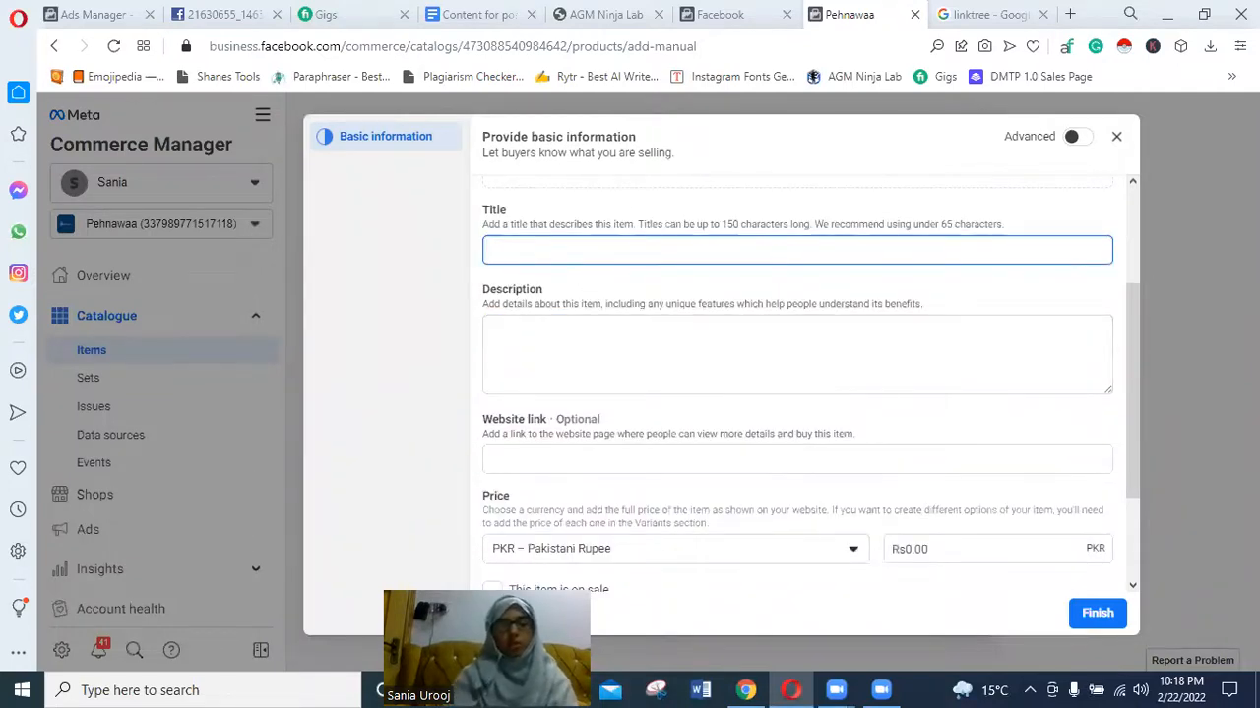
type("khaddar dress")
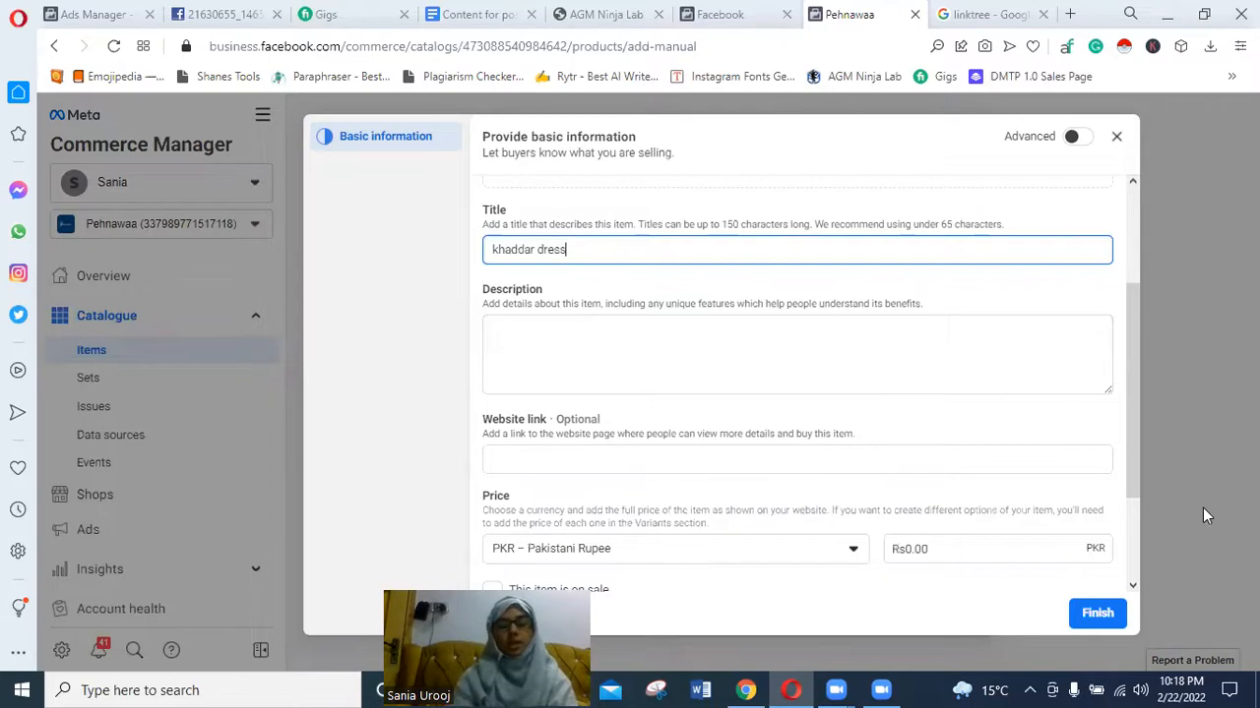
Enter "embroidered dress with handwork" as the item's description, correcting the misspelled word with the suggested "embroidered"
key("Tab")
type("emvro")
key("BackSpace")
key("BackSpace")
key("BackSpace")
type("brod")
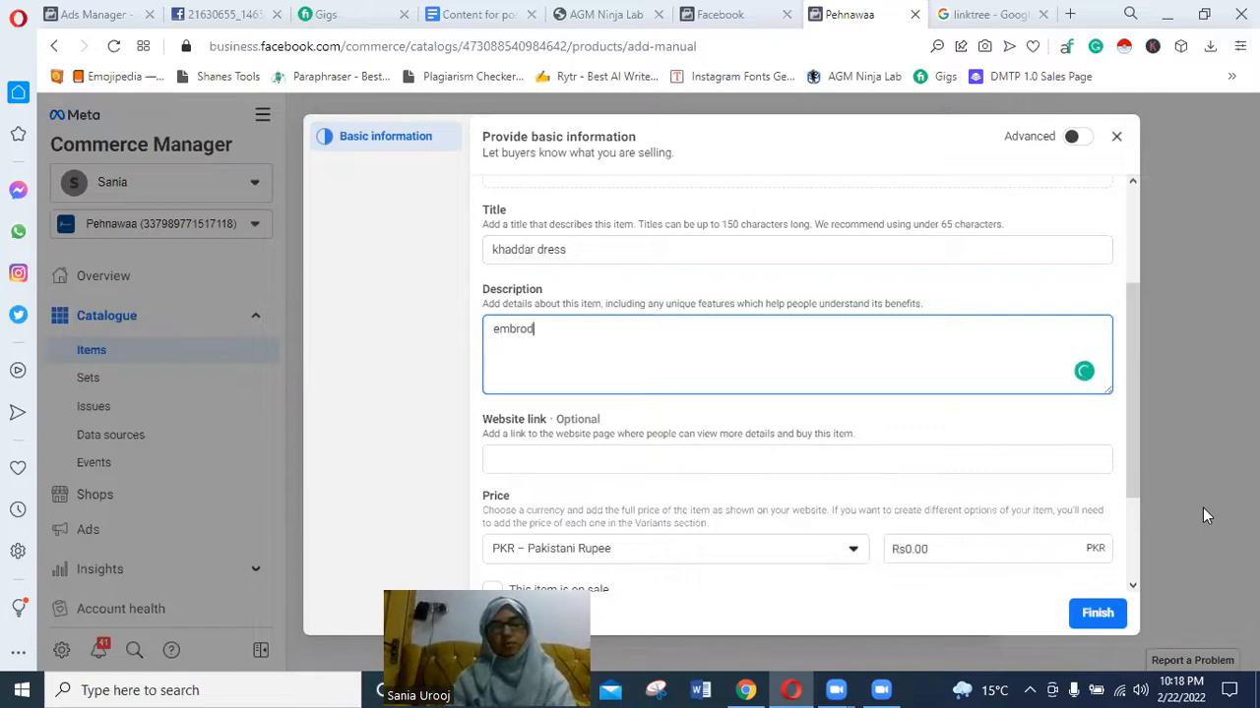
type("ed dress ")
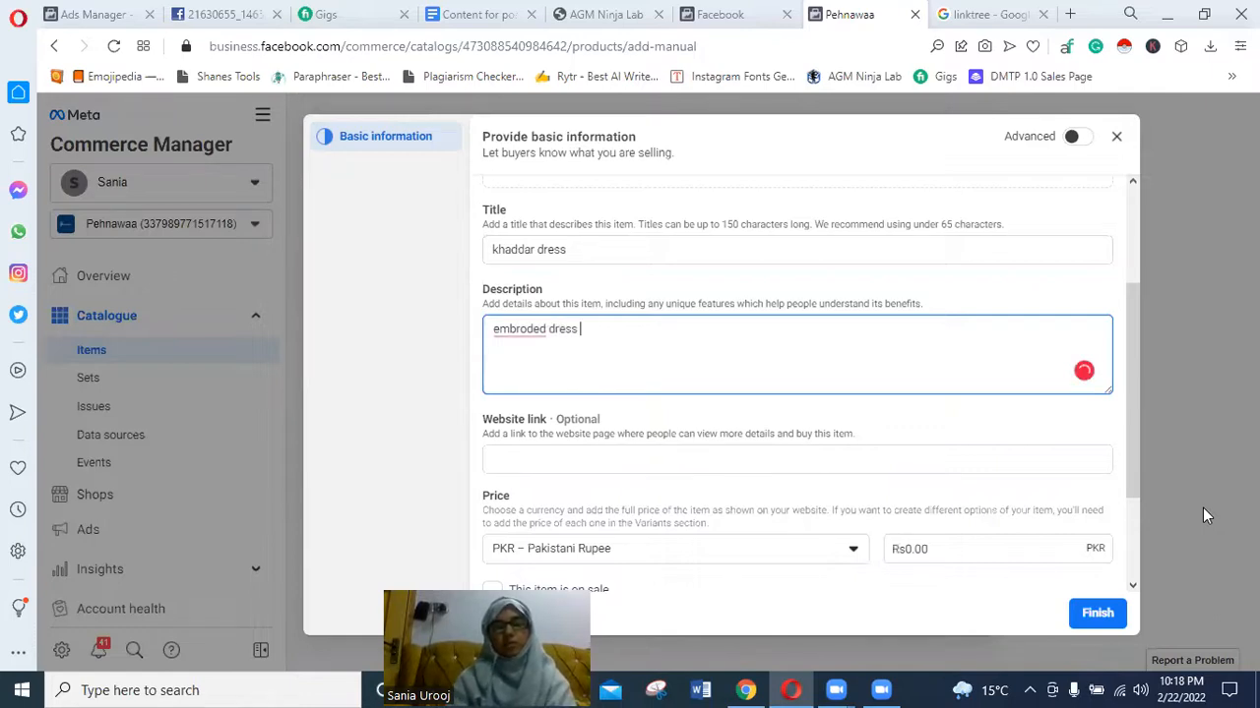
type("wi")
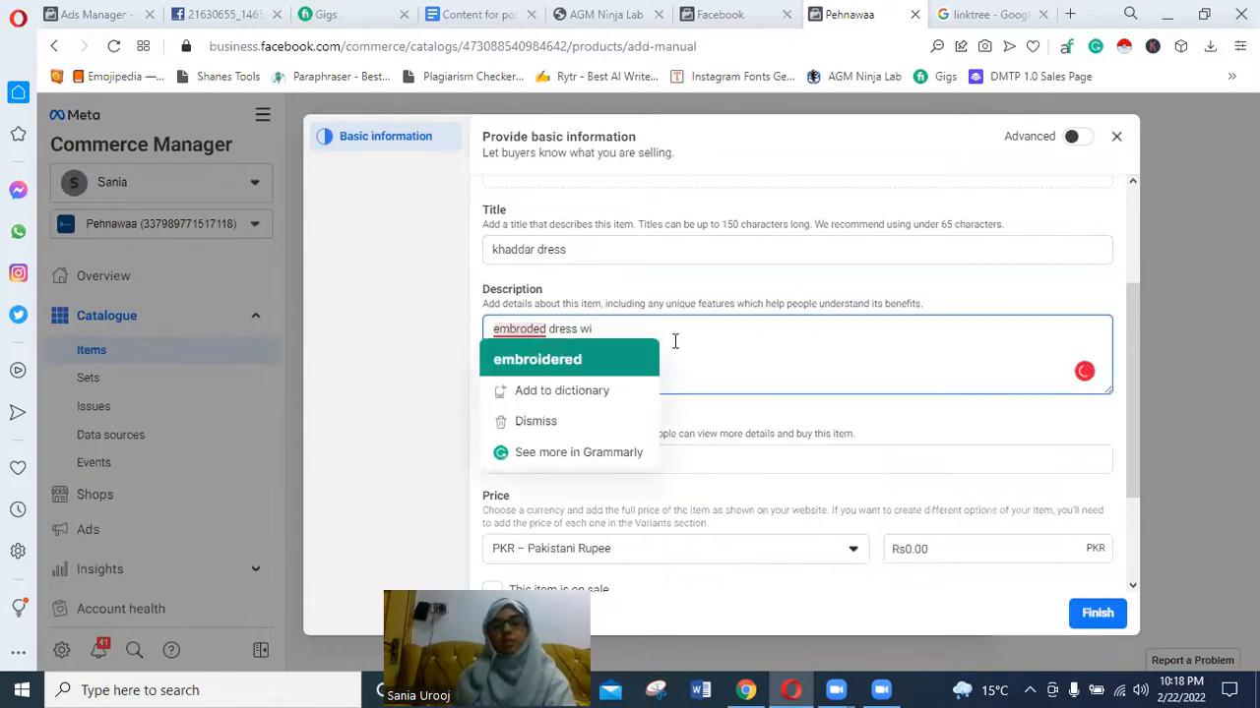
left_click(537, 359)
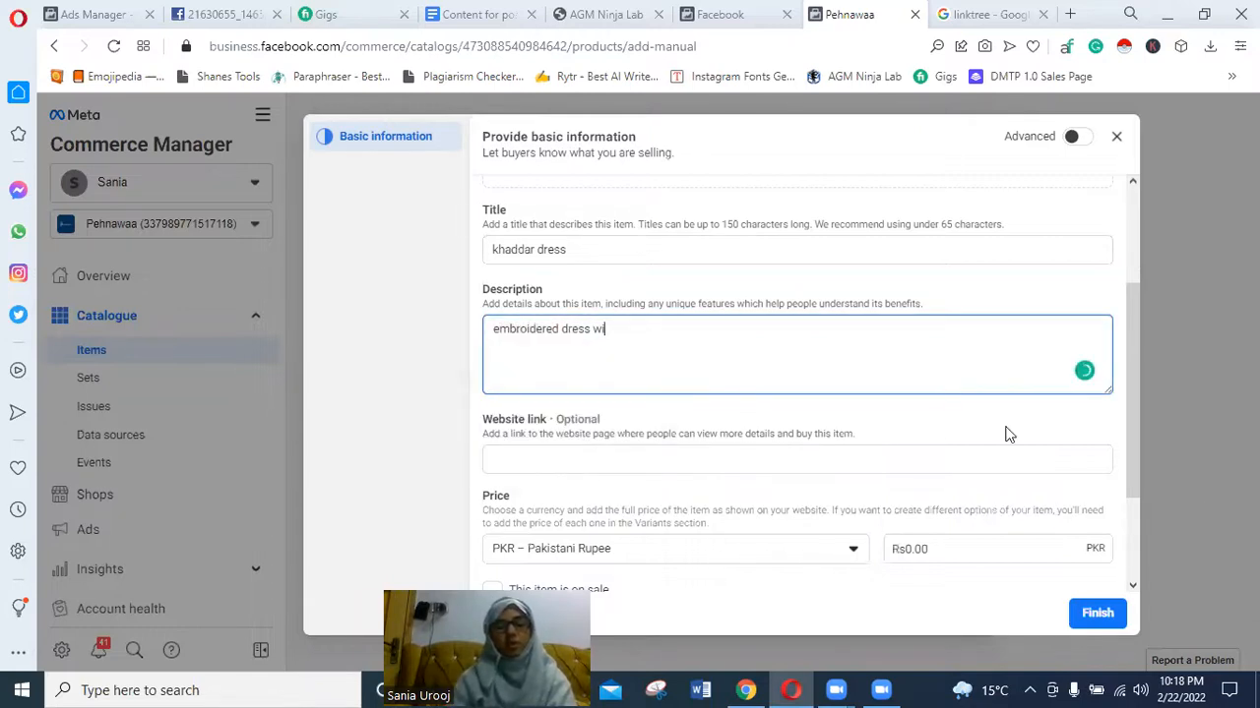
type("thb hand")
key("BackSpace")
key("BackSpace")
key("BackSpace")
key("BackSpace")
key("BackSpace")
key("BackSpace")
key("BackSpace")
type("th handwork")
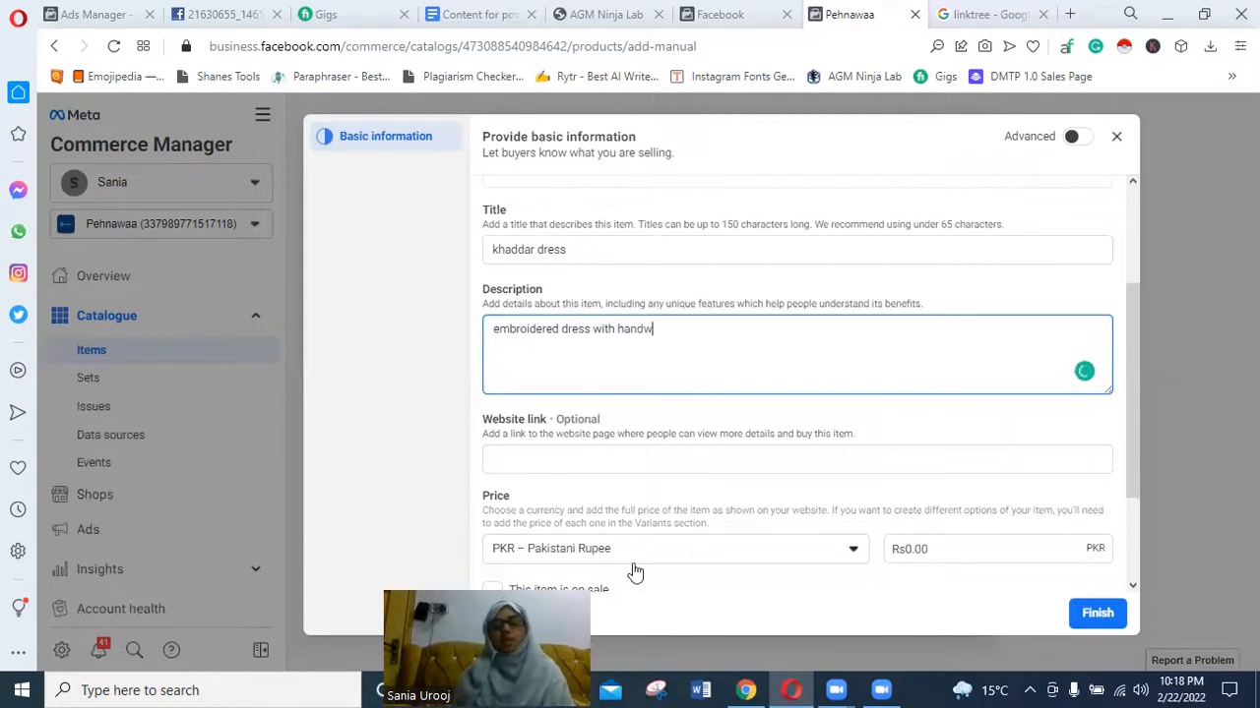
Leave the website link empty, set the item's price to 1500 PKR and its condition to New
left_click(649, 459)
scroll(648, 467, "down", 2)
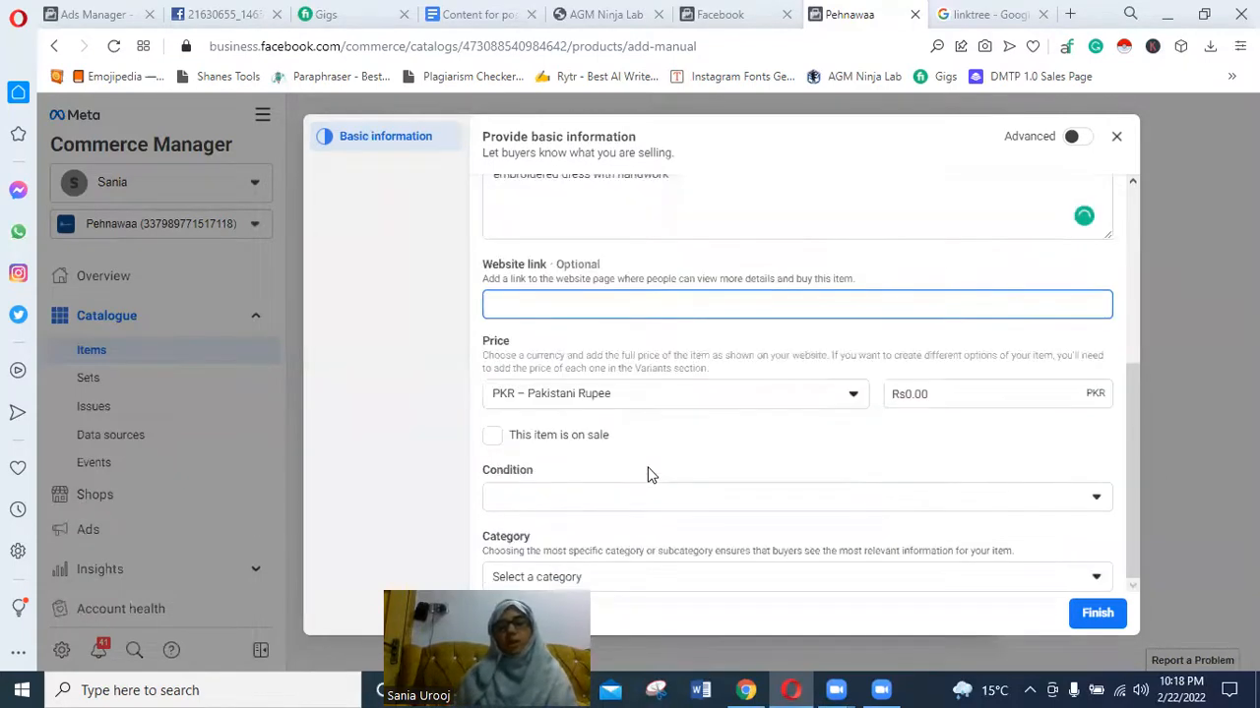
left_click(860, 398)
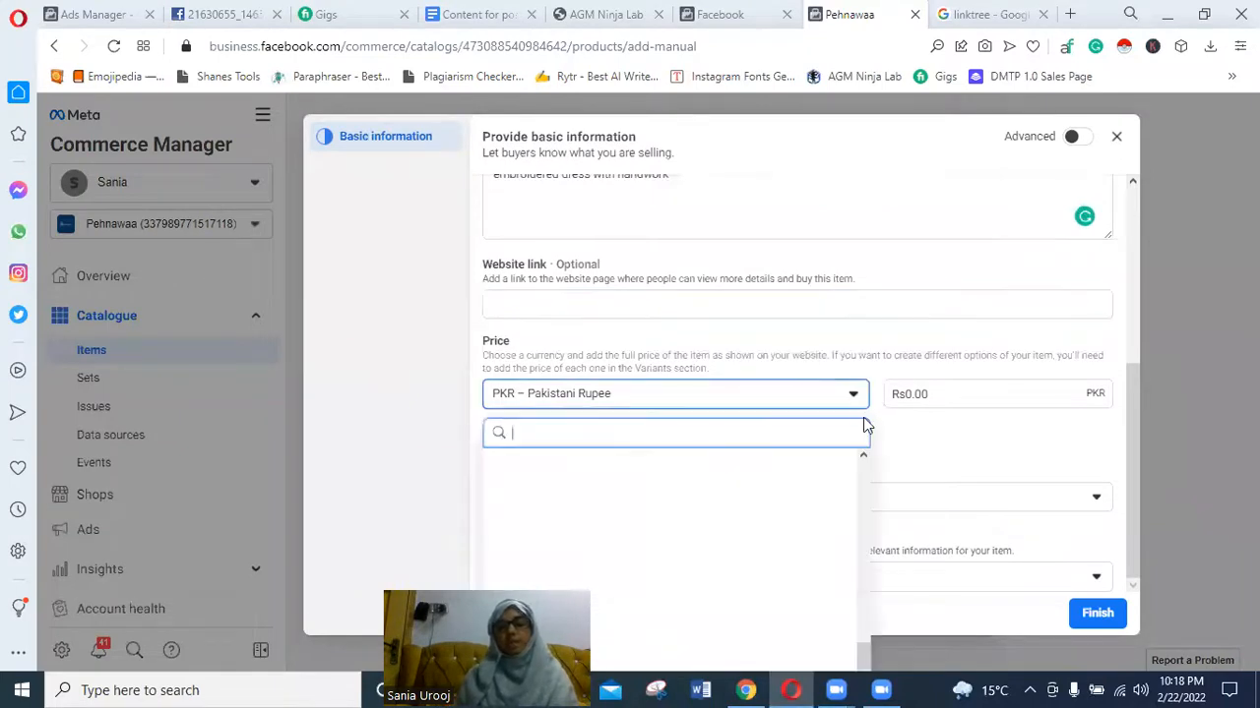
left_click(983, 396)
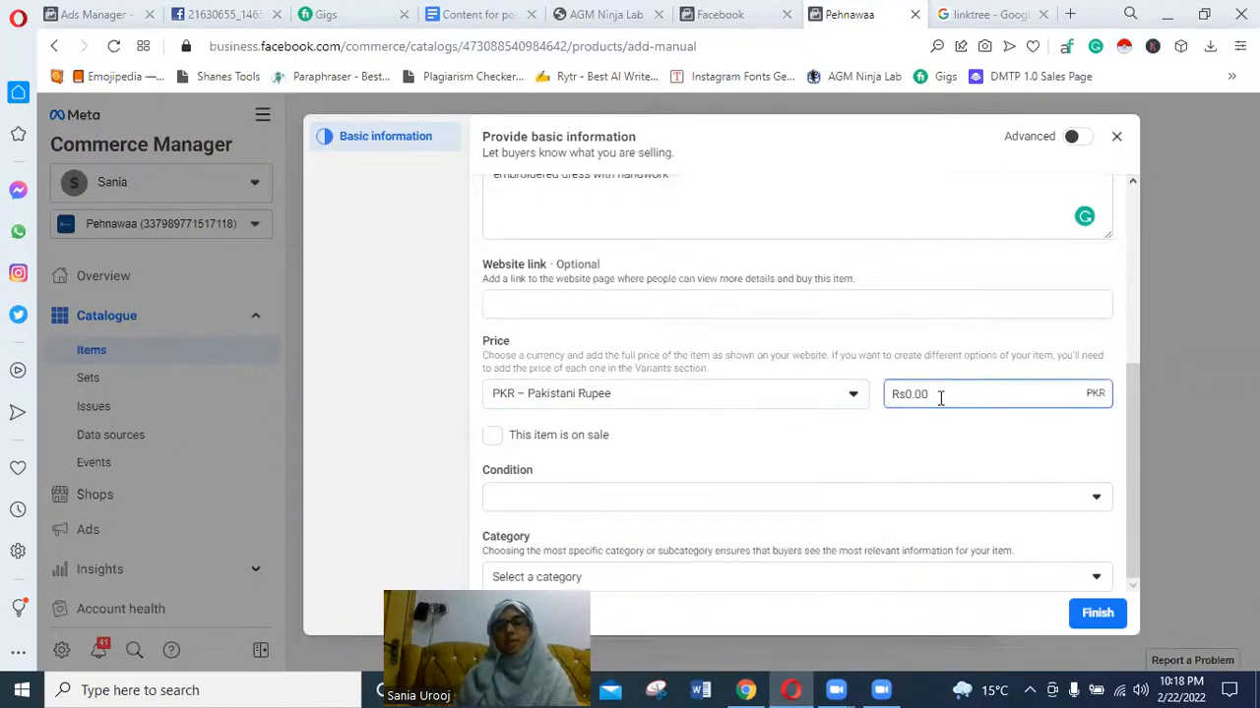
double_click(912, 395)
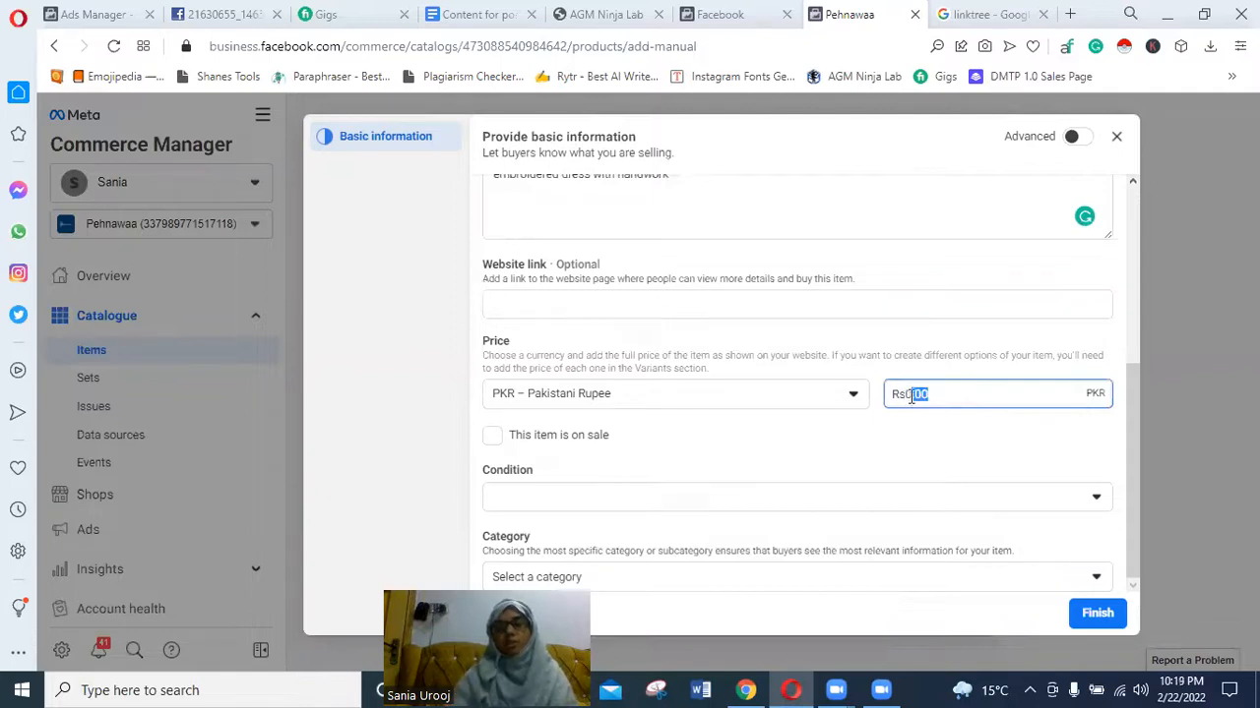
type("1500")
left_click(577, 508)
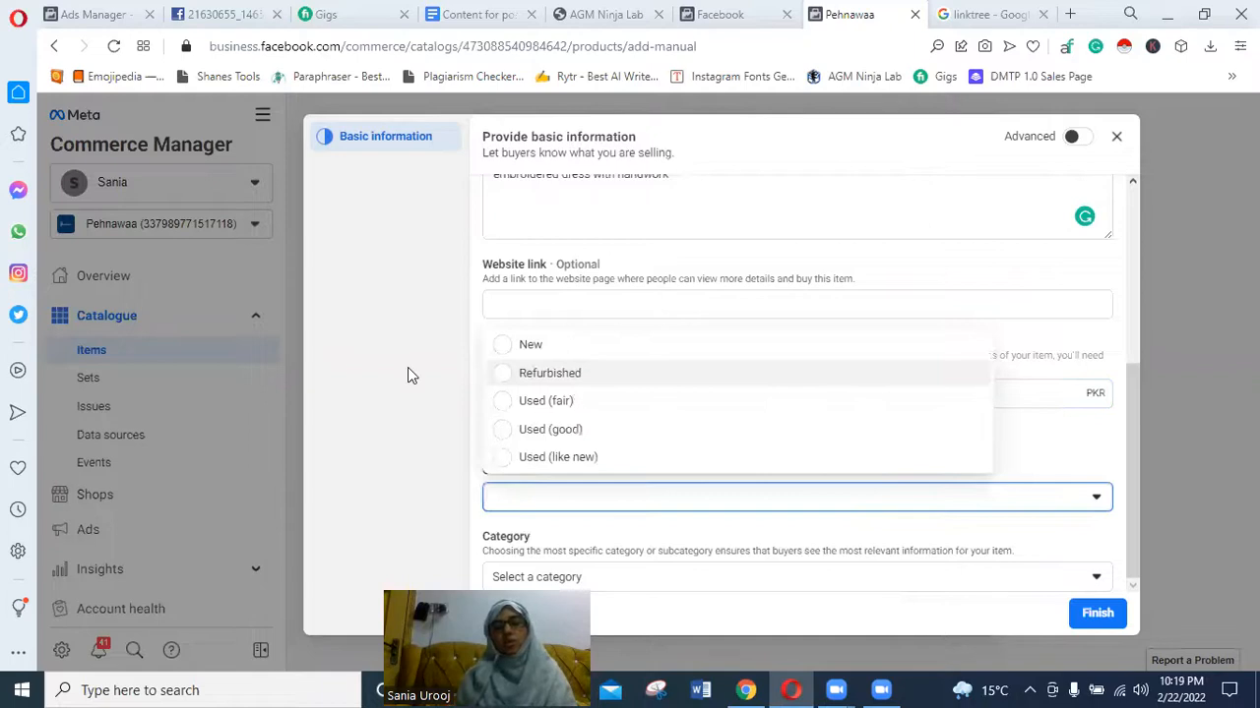
left_click(530, 344)
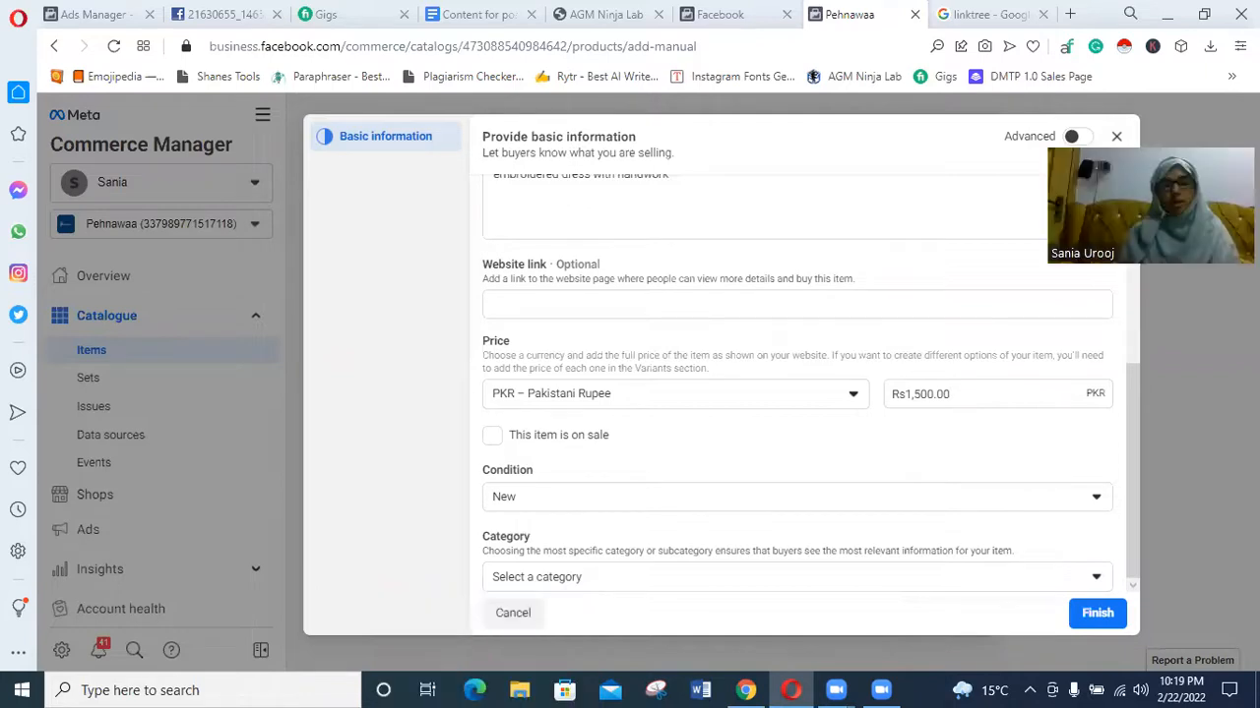
Set the item's category to Arts & crafts > Beading & jewellery-making
left_click(652, 582)
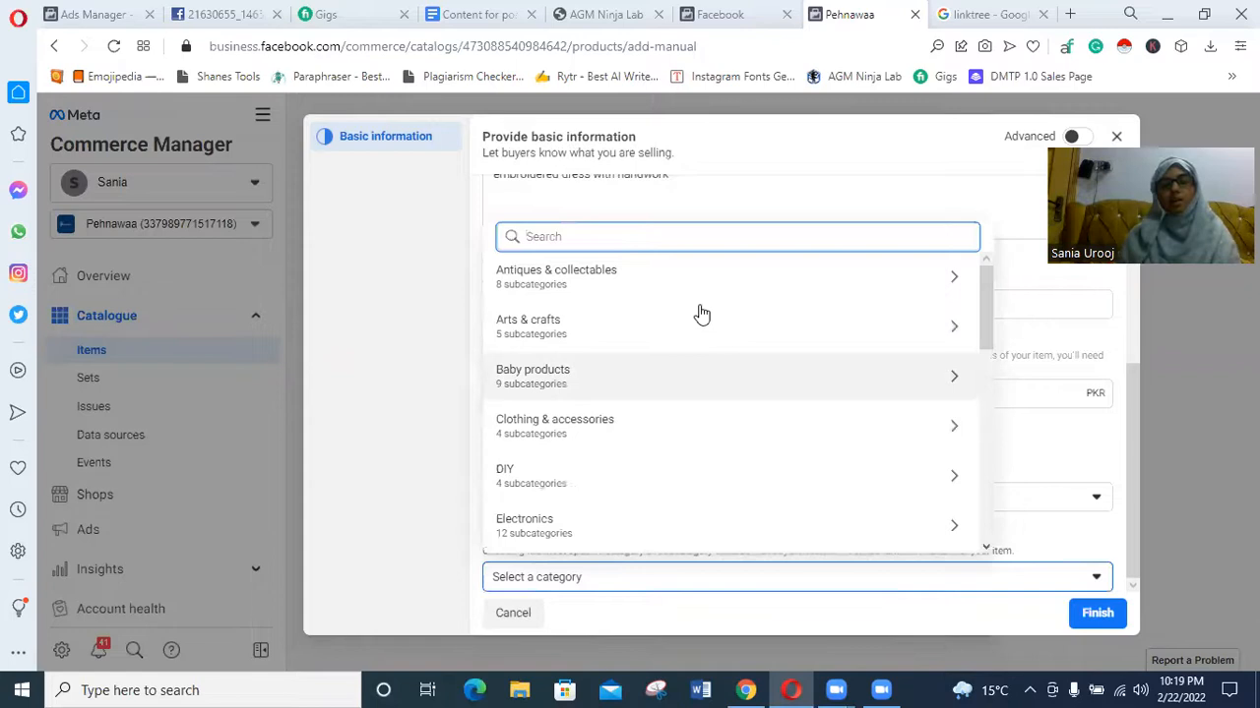
left_click(870, 339)
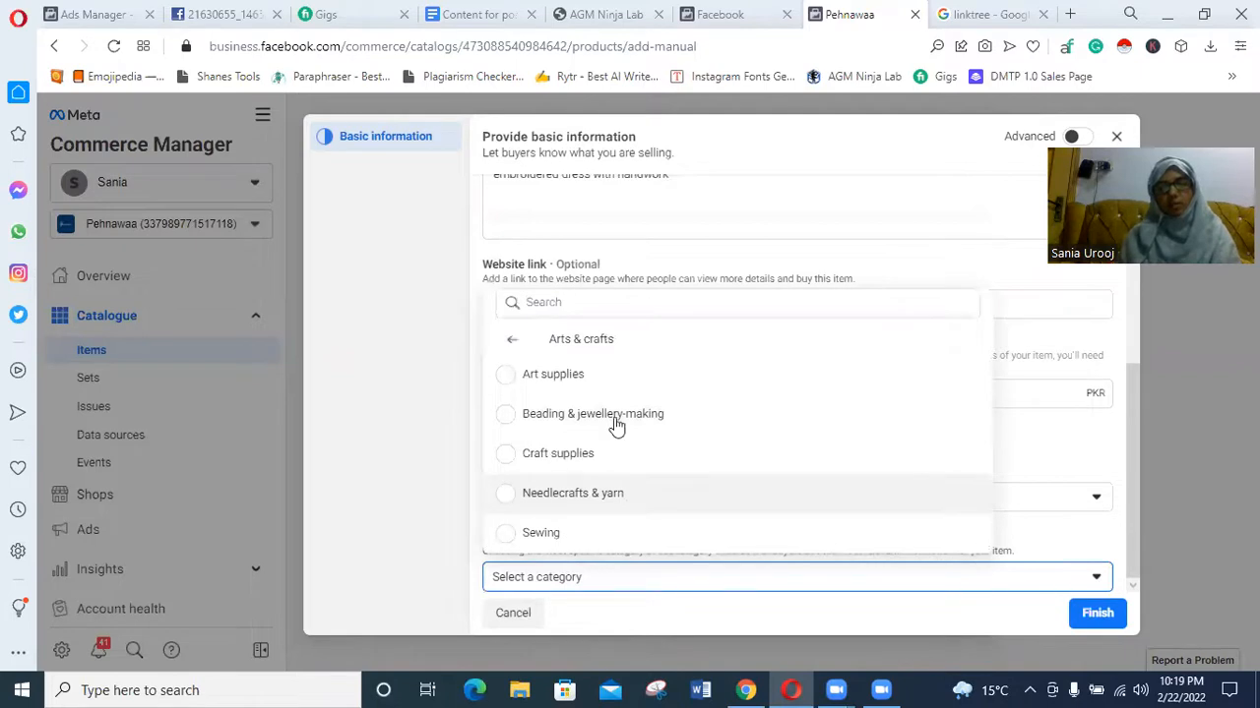
left_click(561, 423)
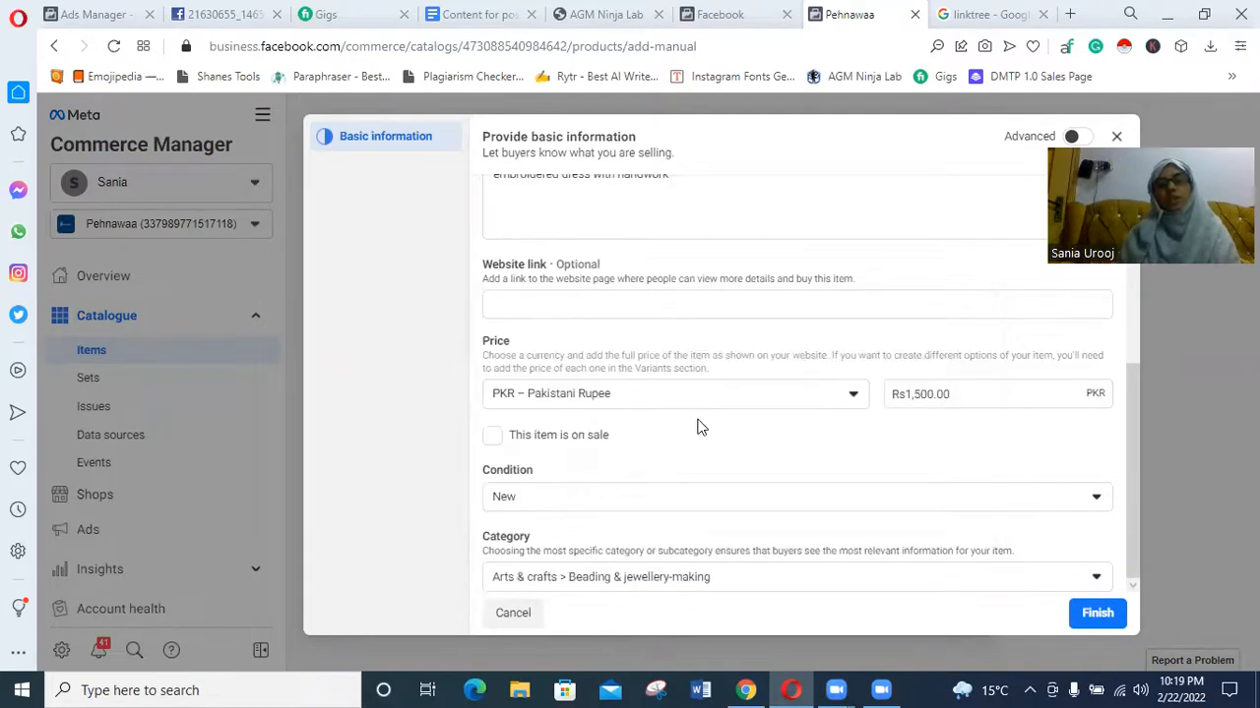
Change the item's category to Clothing & accessories > Costumes
left_click(651, 577)
left_click(511, 339)
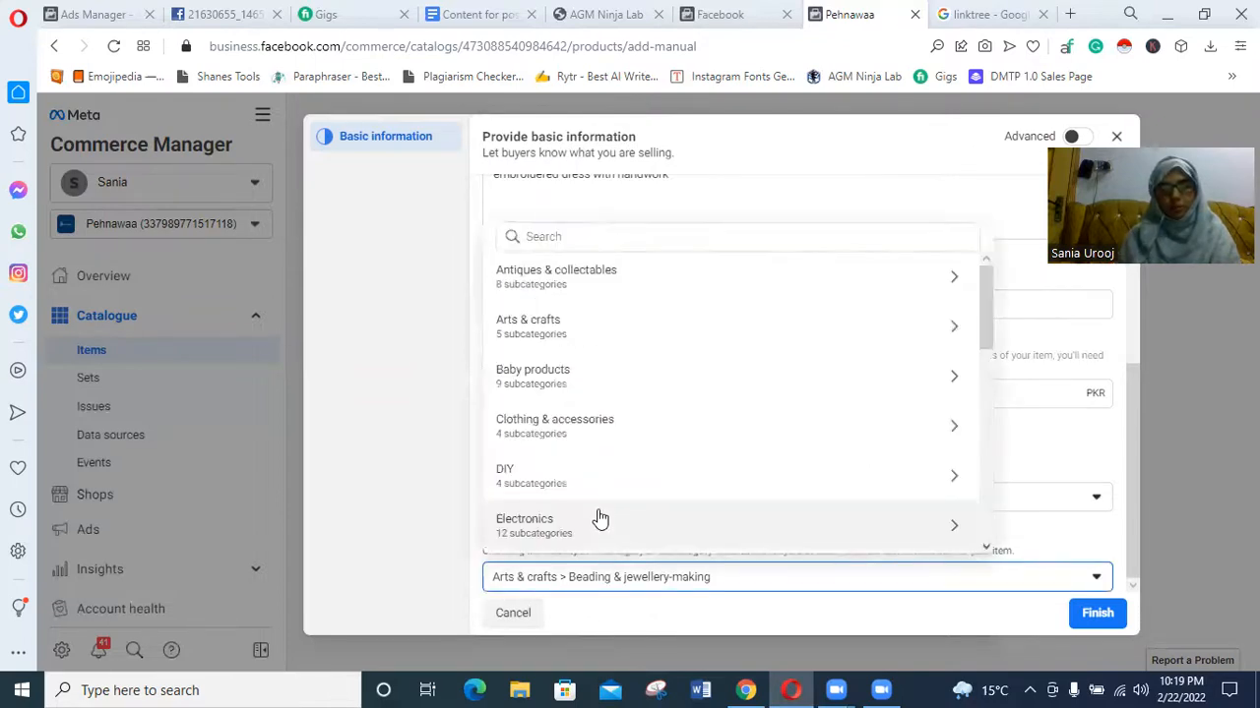
scroll(600, 518, "down", 1)
scroll(600, 518, "down", 2)
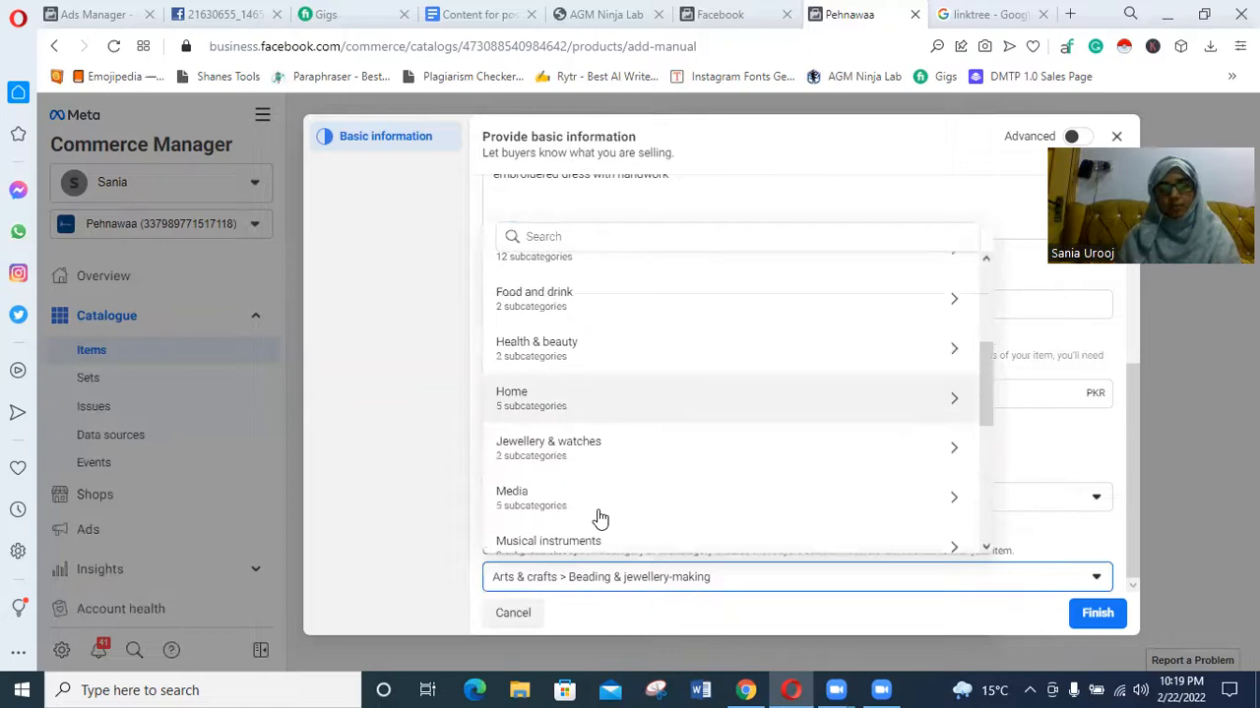
scroll(601, 519, "down", 1)
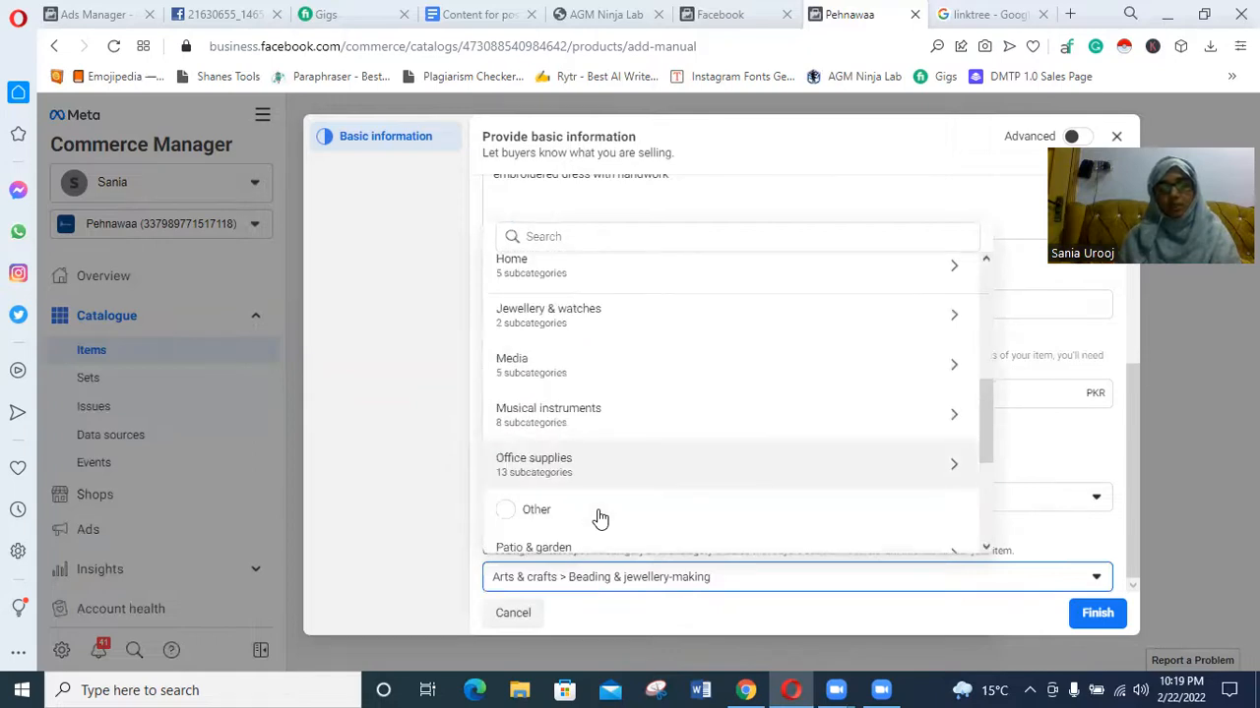
scroll(600, 518, "down", 1)
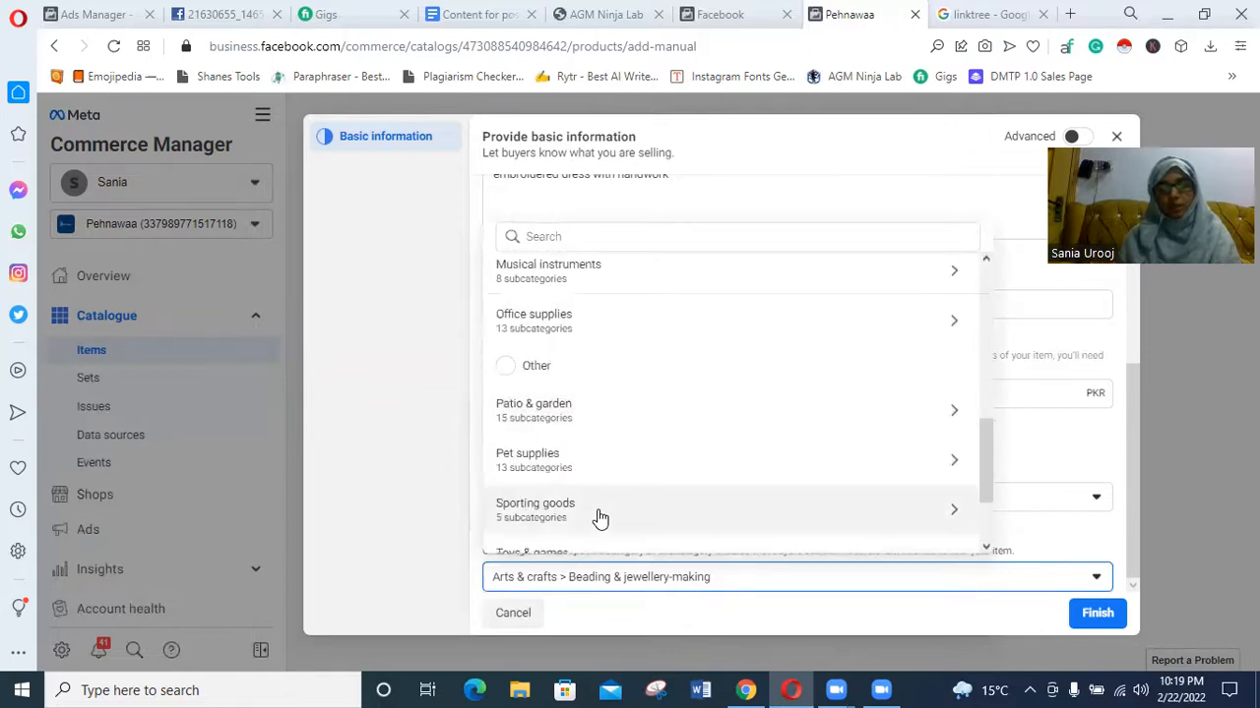
scroll(600, 518, "down", 1)
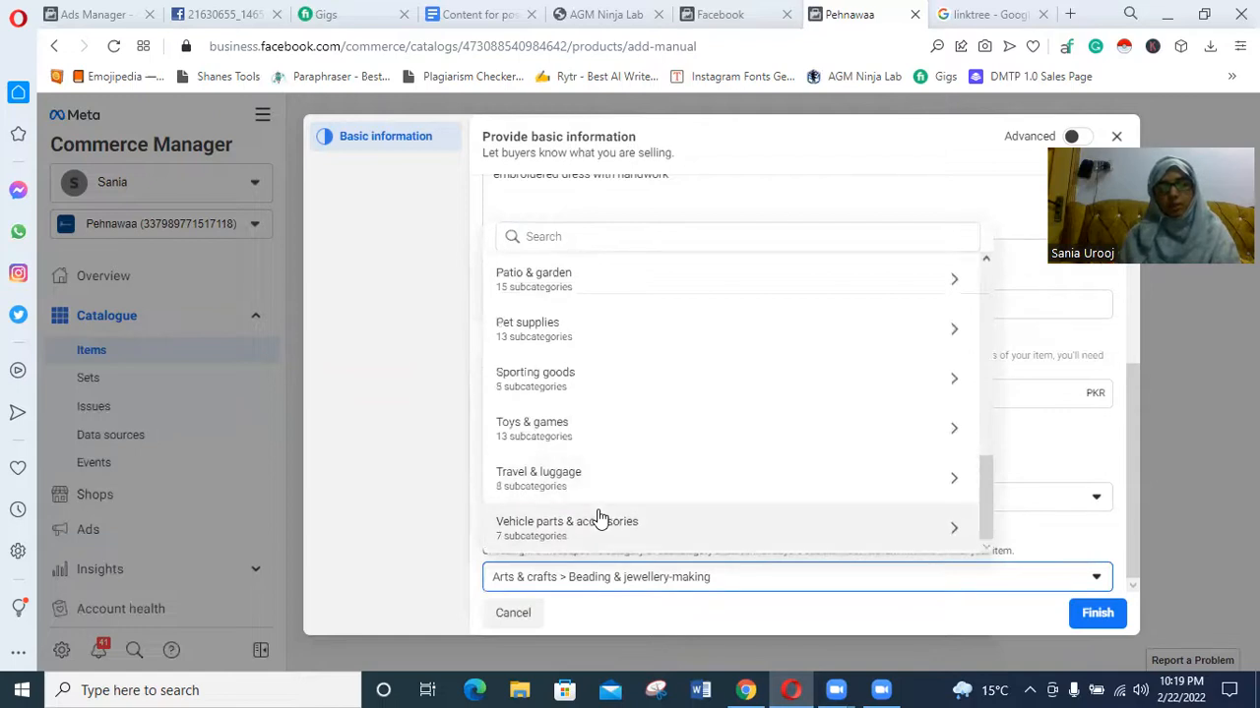
scroll(602, 502, "up", 6)
left_click(615, 440)
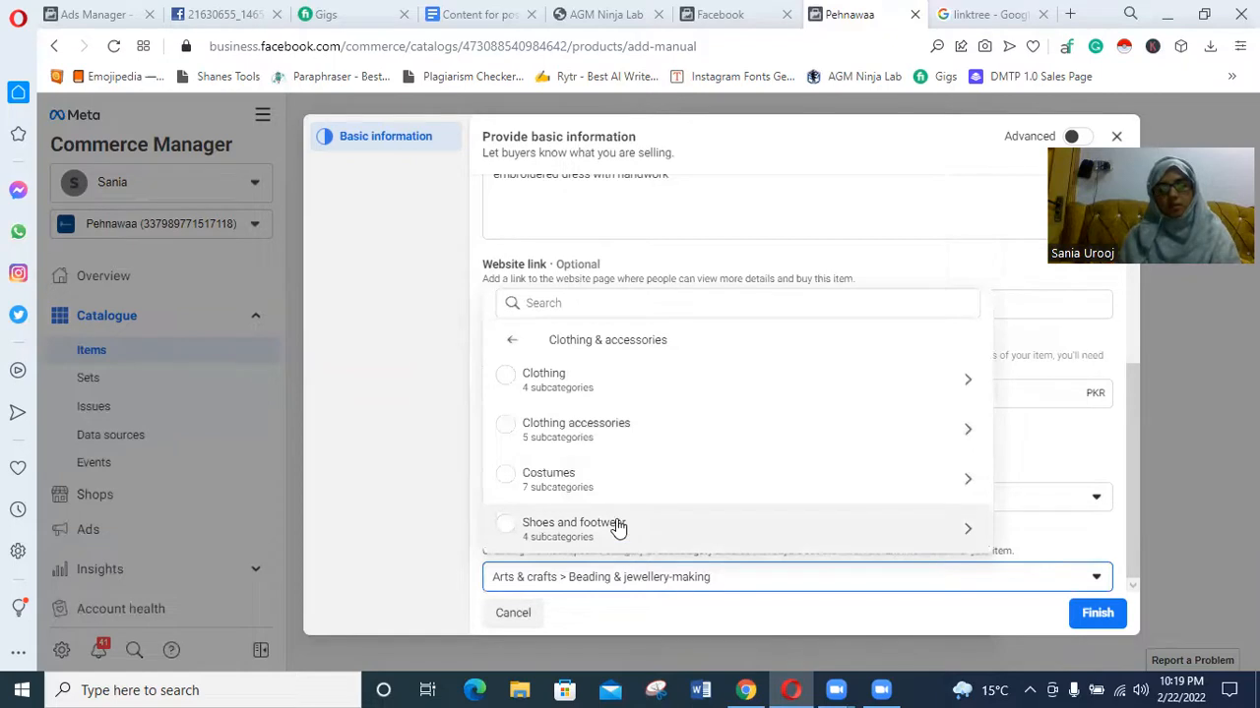
left_click(605, 479)
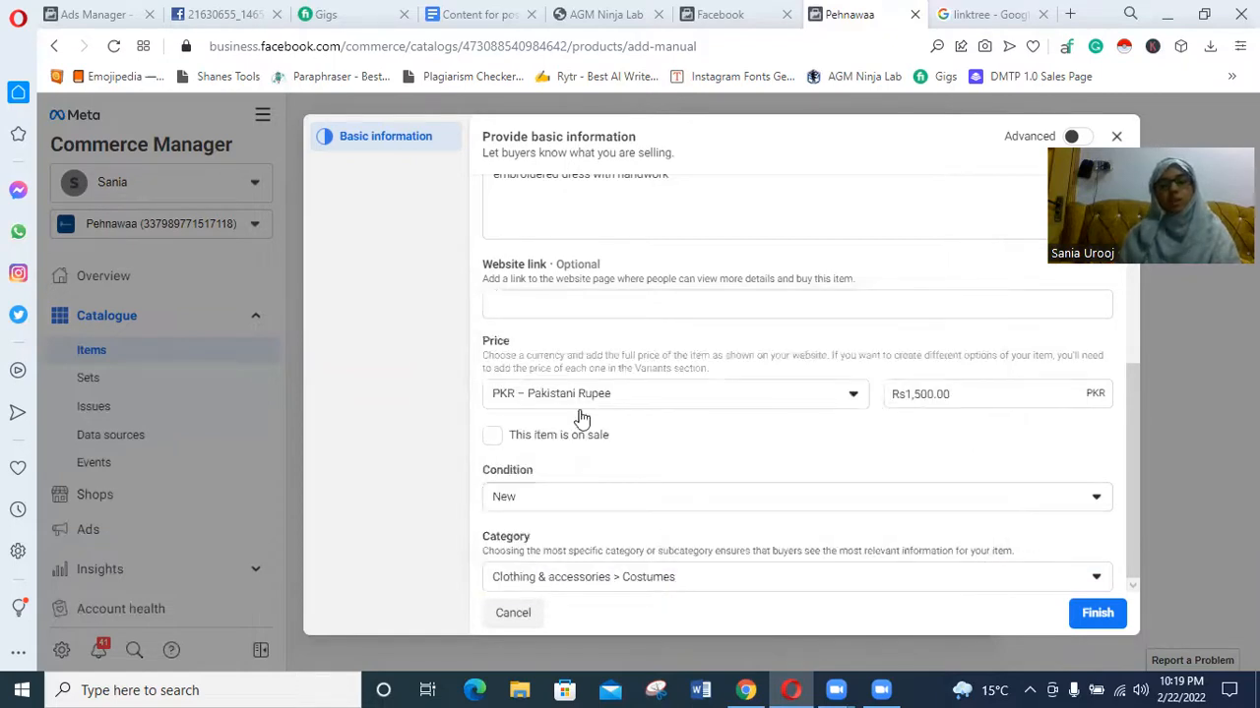
left_click(586, 576)
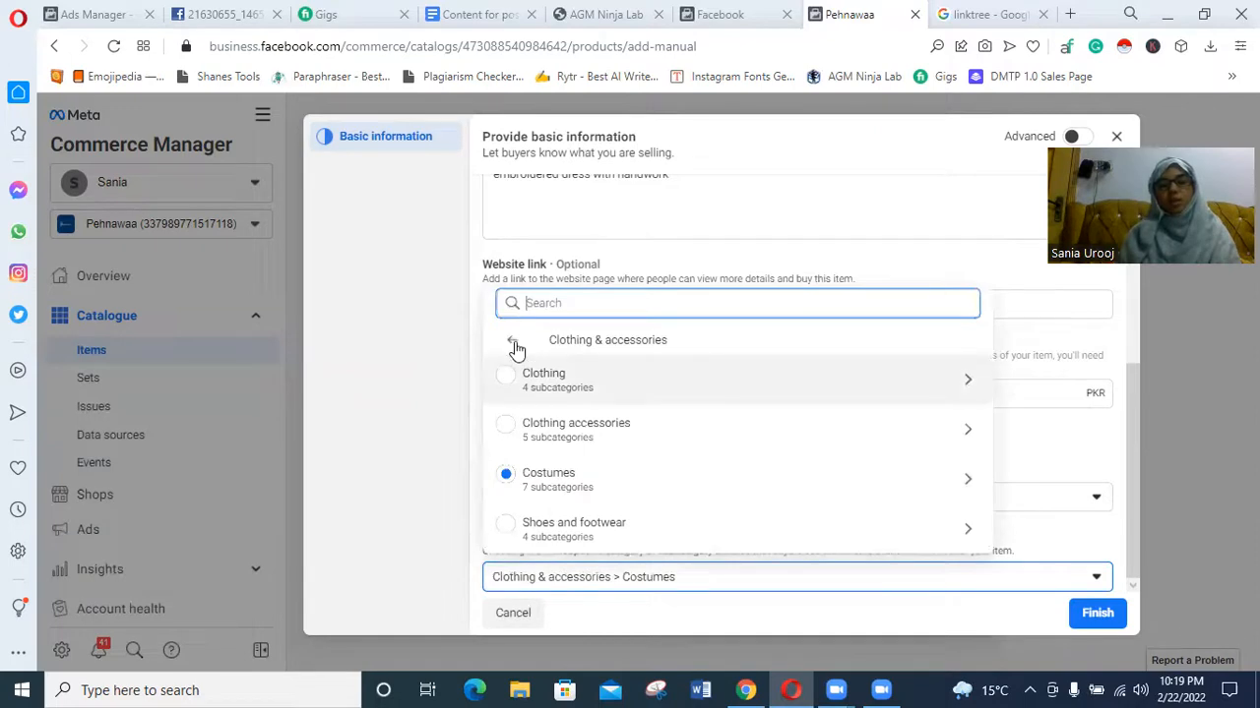
left_click(514, 345)
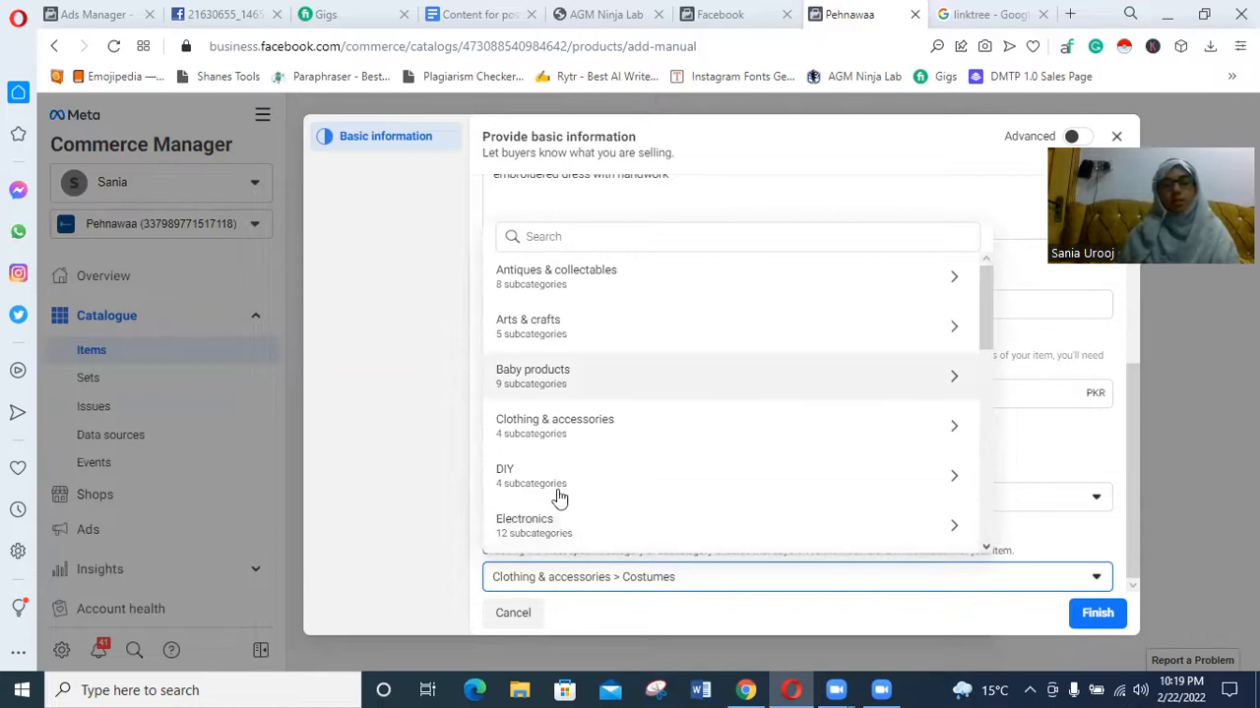
scroll(562, 483, "down", 1)
scroll(426, 544, "down", 1)
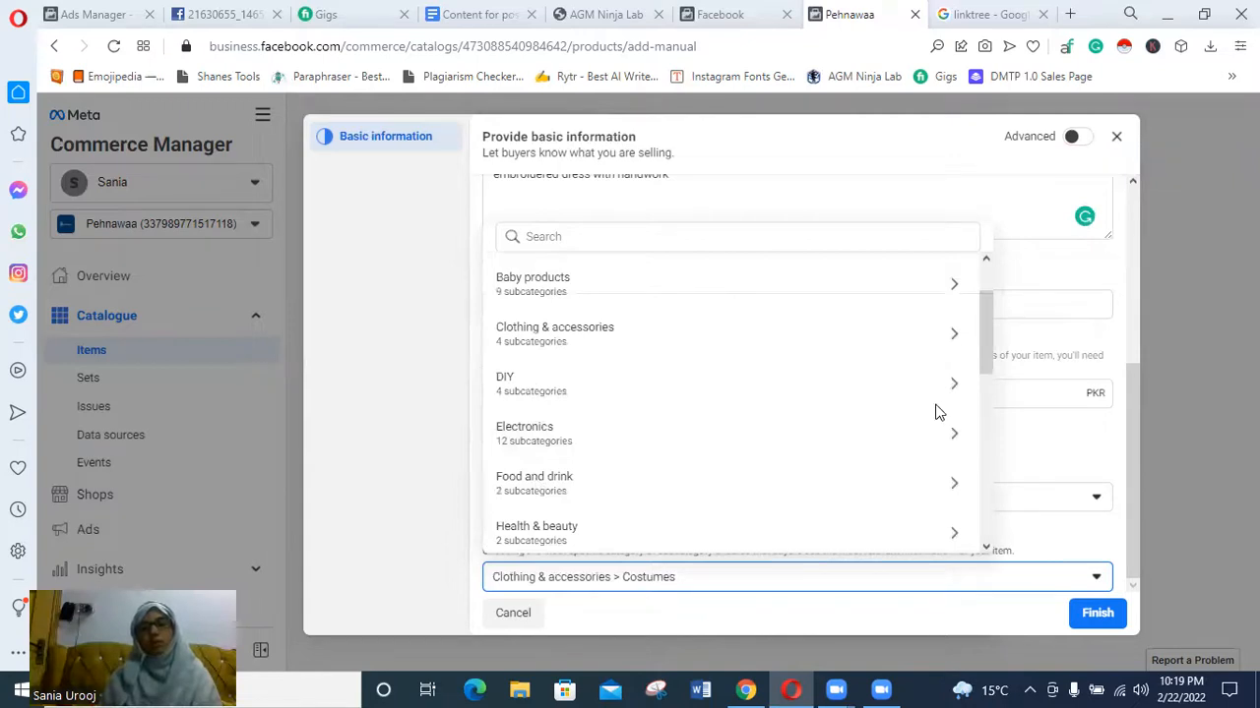
Upload maxresdefault.jpg as the item's main image and finish adding the item to the catalogue, closing the confirmation
scroll(809, 357, "up", 4)
left_click(807, 352)
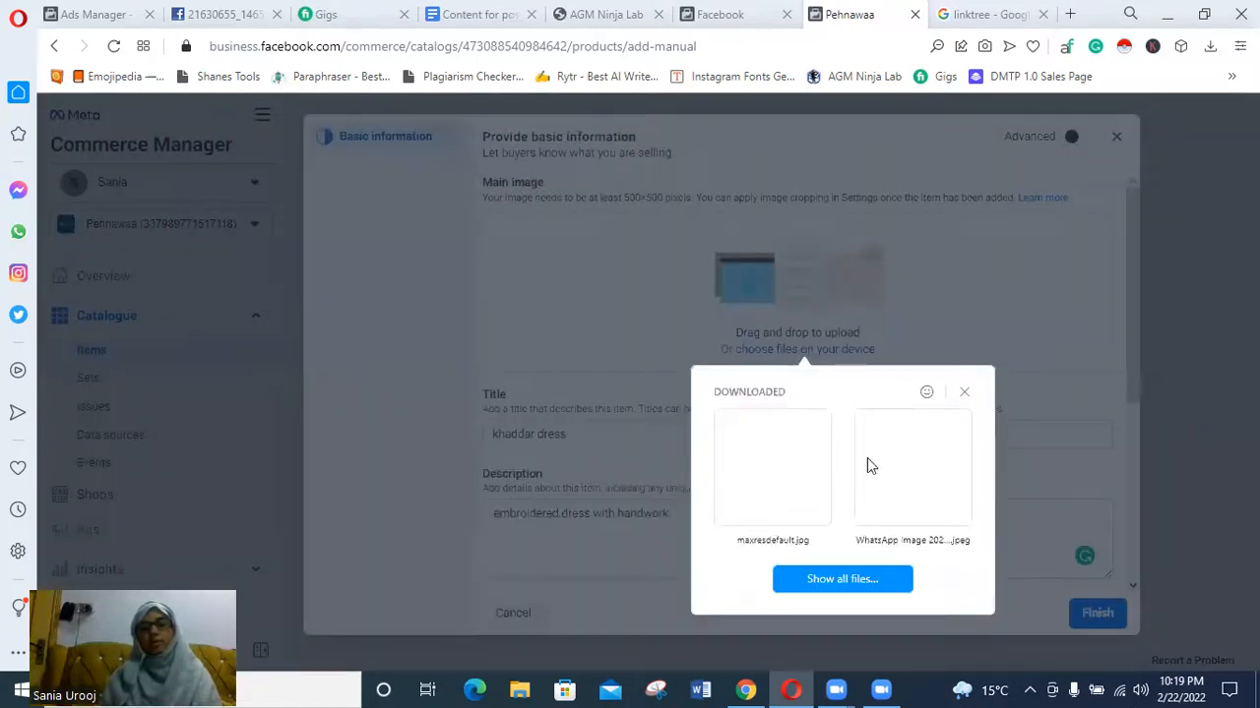
left_click(789, 463)
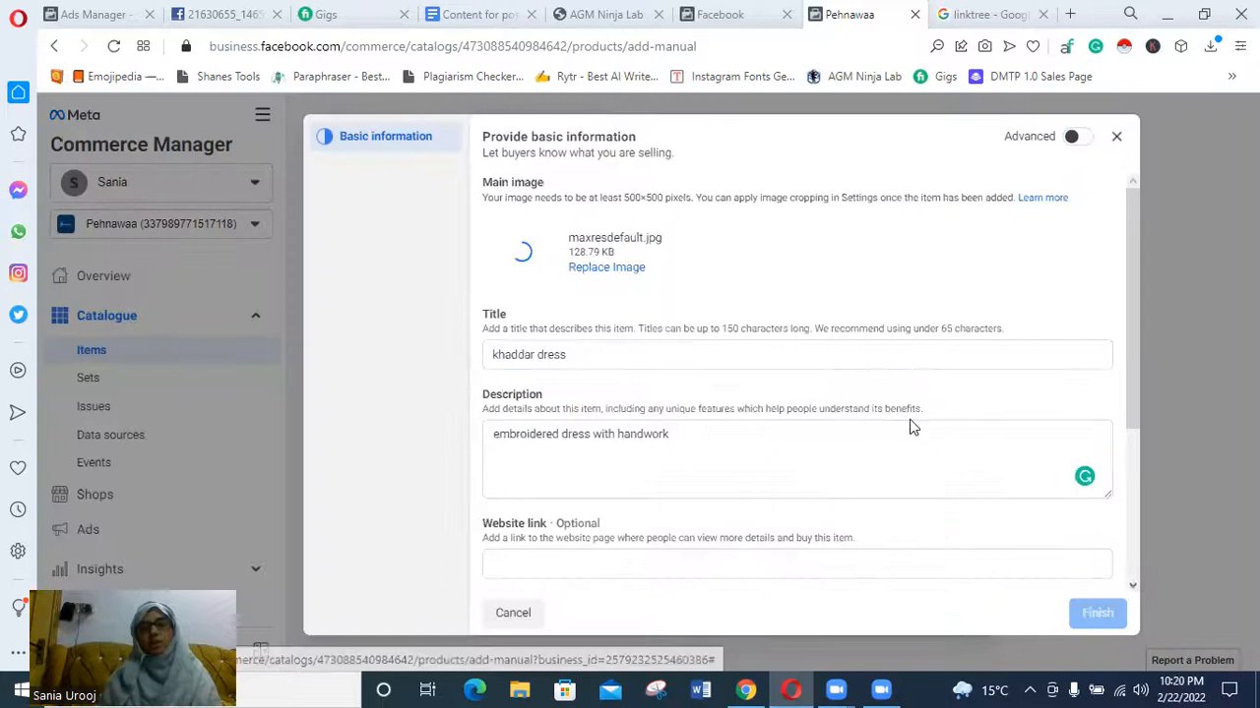
scroll(758, 442, "down", 3)
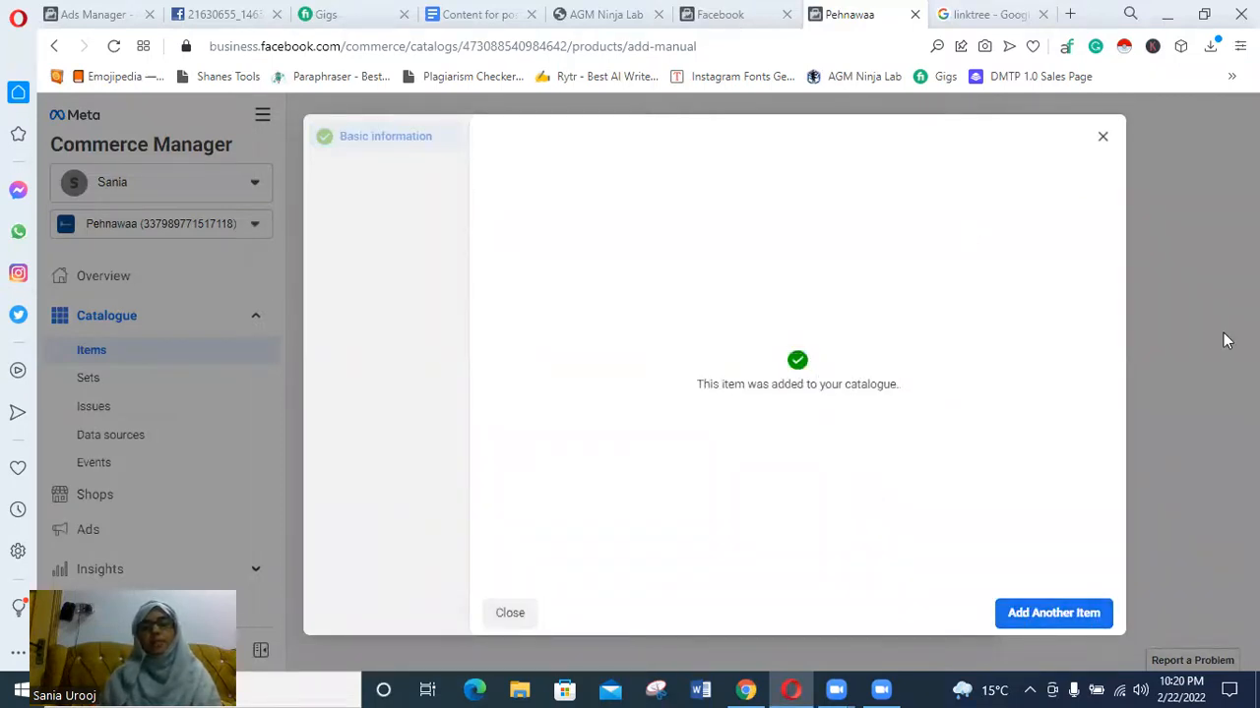
left_click(528, 614)
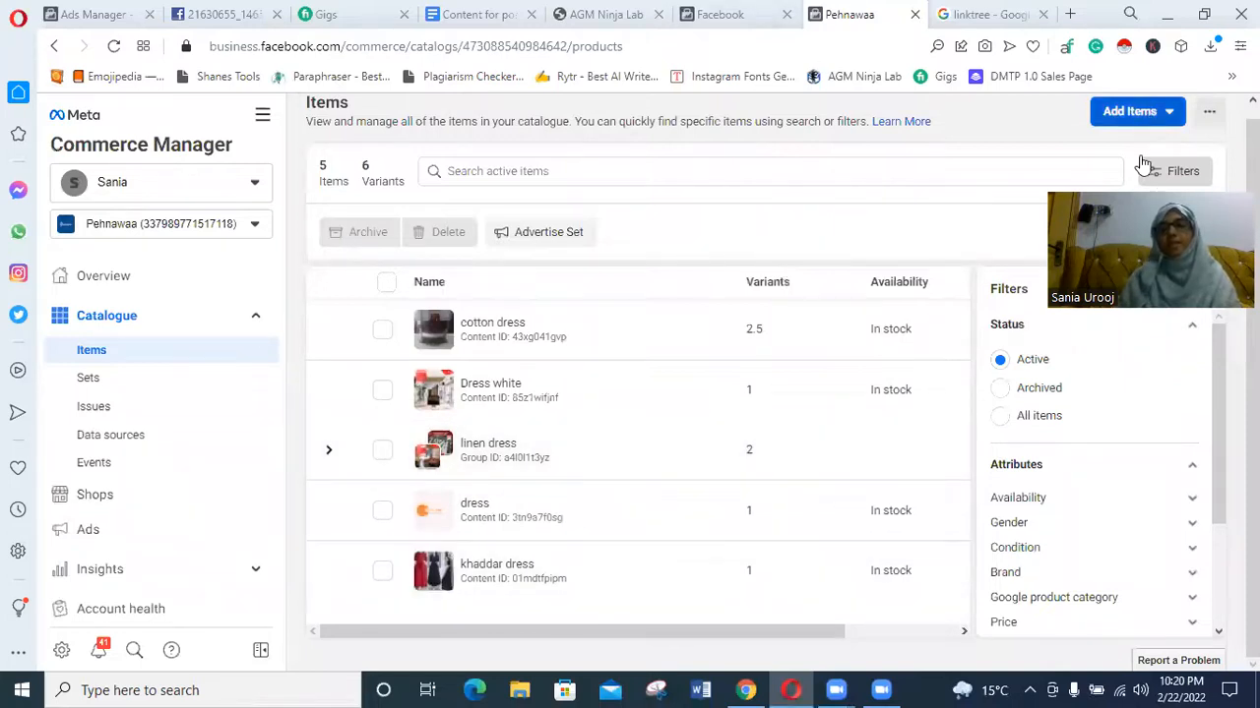
Start adding multiple items with the Manual option and upload the WhatsApp JPEG as the first item's image
left_click(1140, 111)
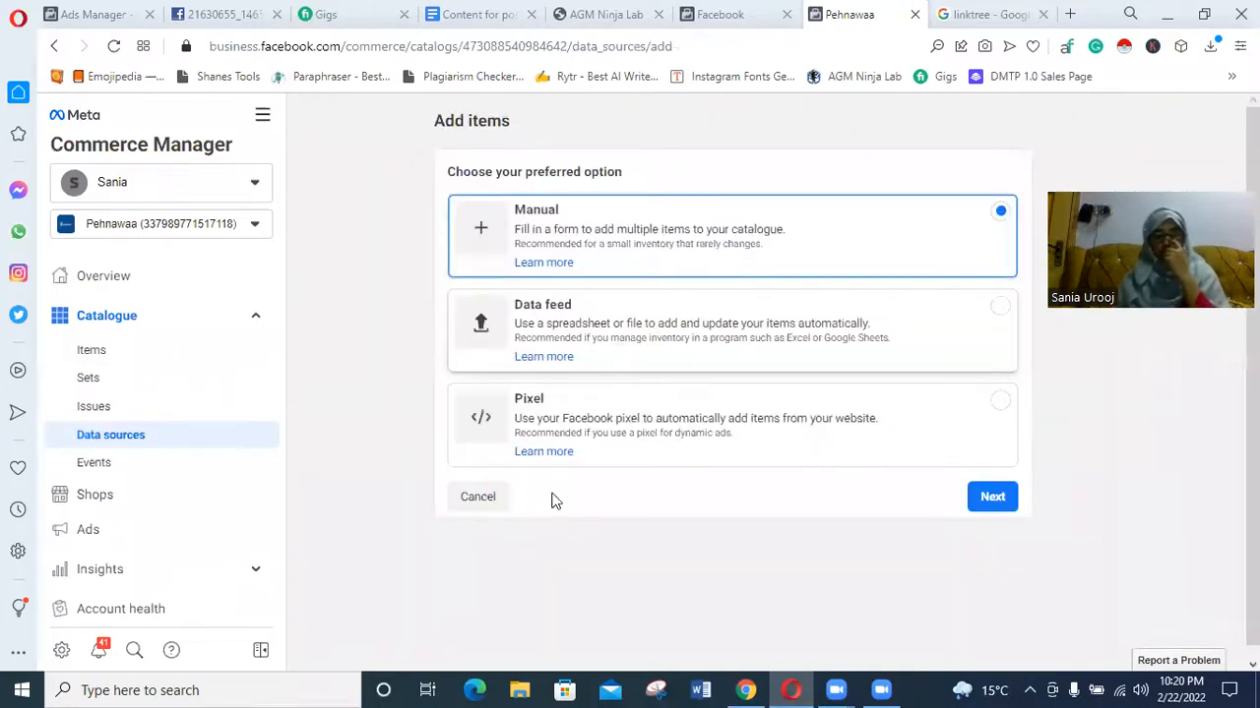
left_click(990, 499)
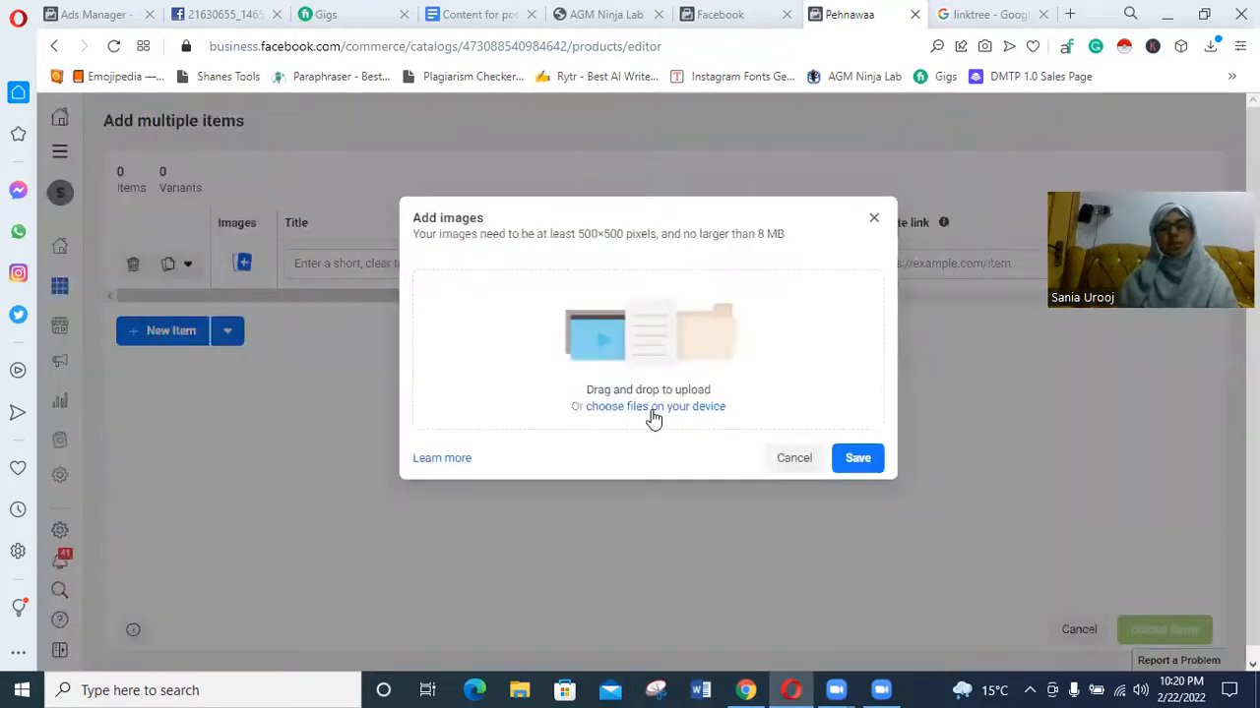
left_click(652, 407)
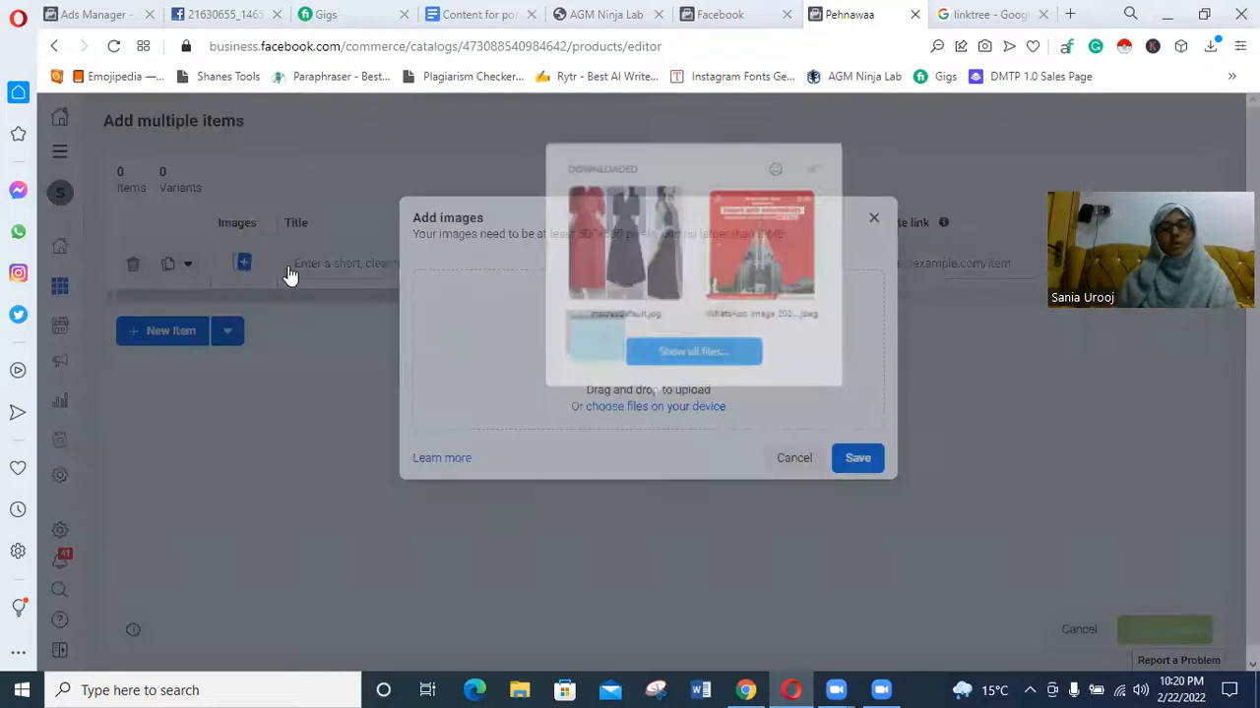
left_click(761, 242)
left_click(854, 517)
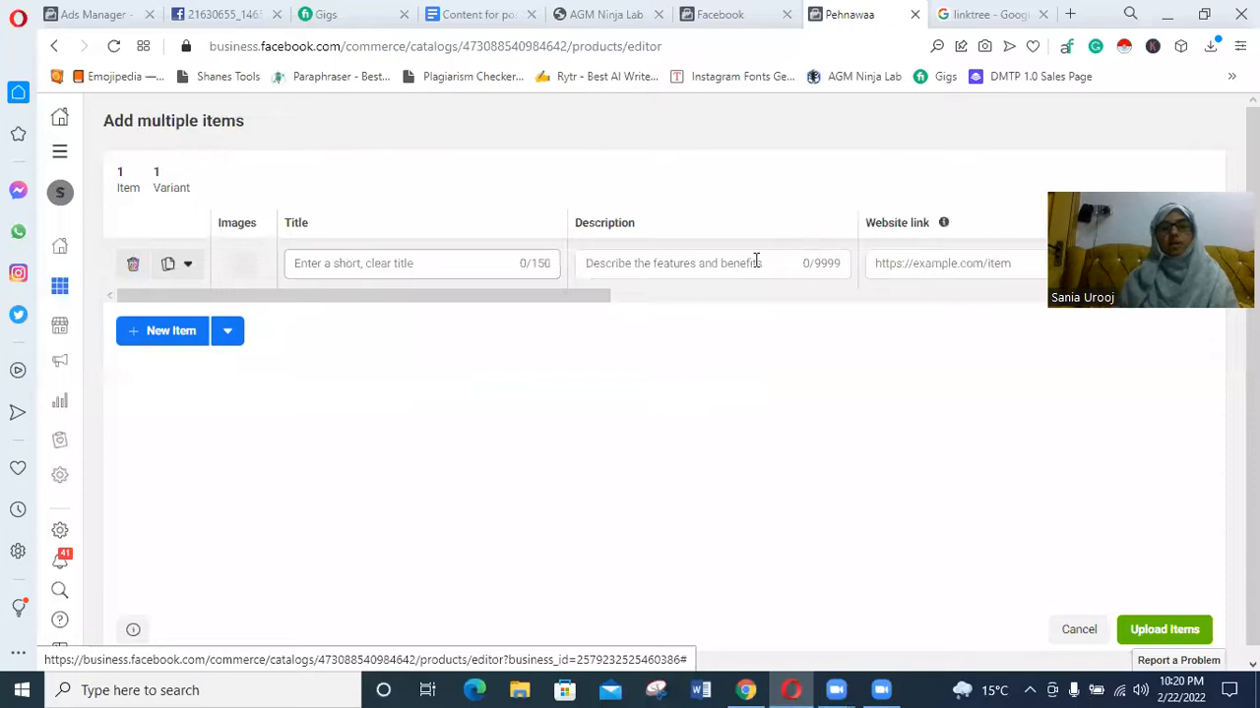
Title the first item dzfgdh and enter dsfggdtg as its description
type("dzfgdh")
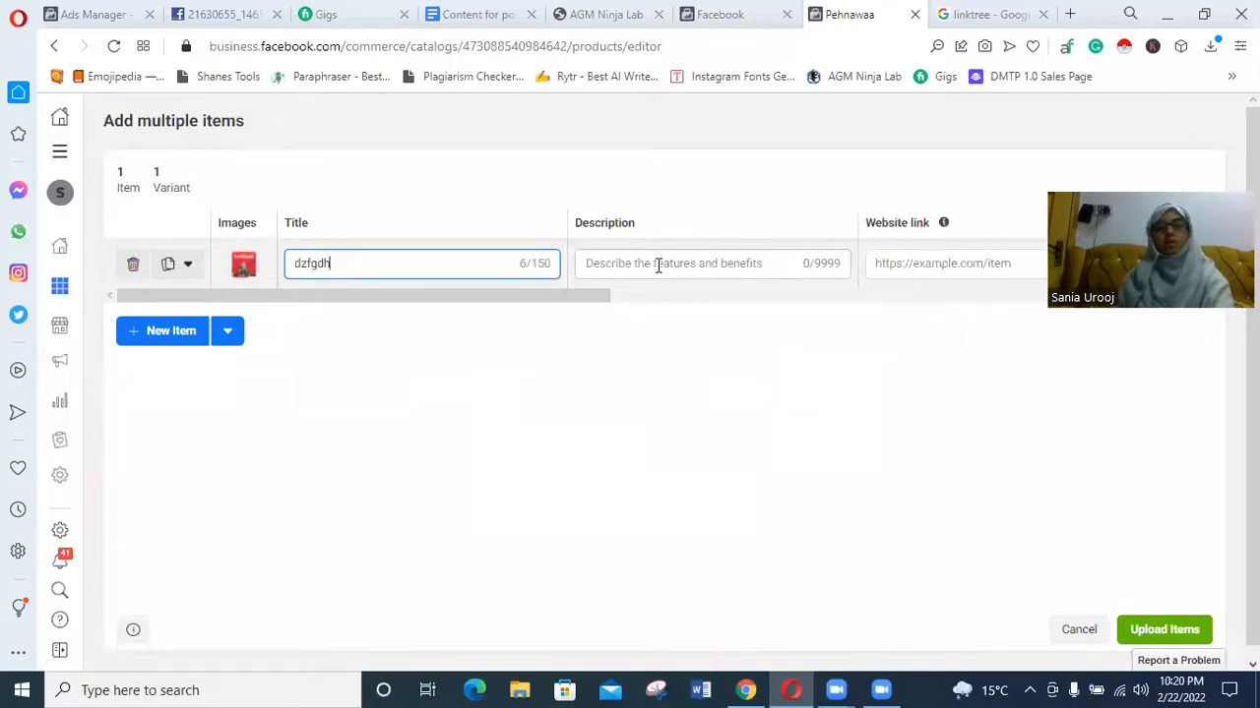
left_click(658, 265)
type("dsfggdtg")
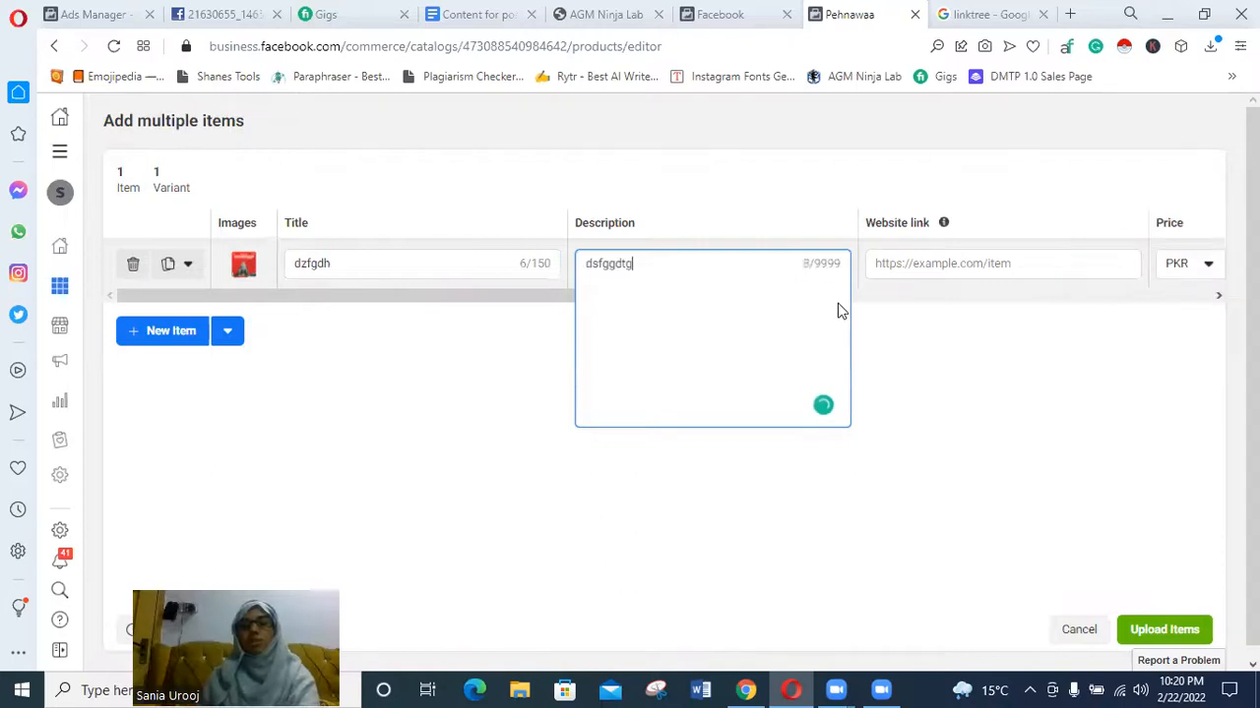
Add three variants of the first item, plus a new blank item row below them
left_click_drag(839, 304, 1021, 315)
left_click_drag(1112, 316, 1144, 314)
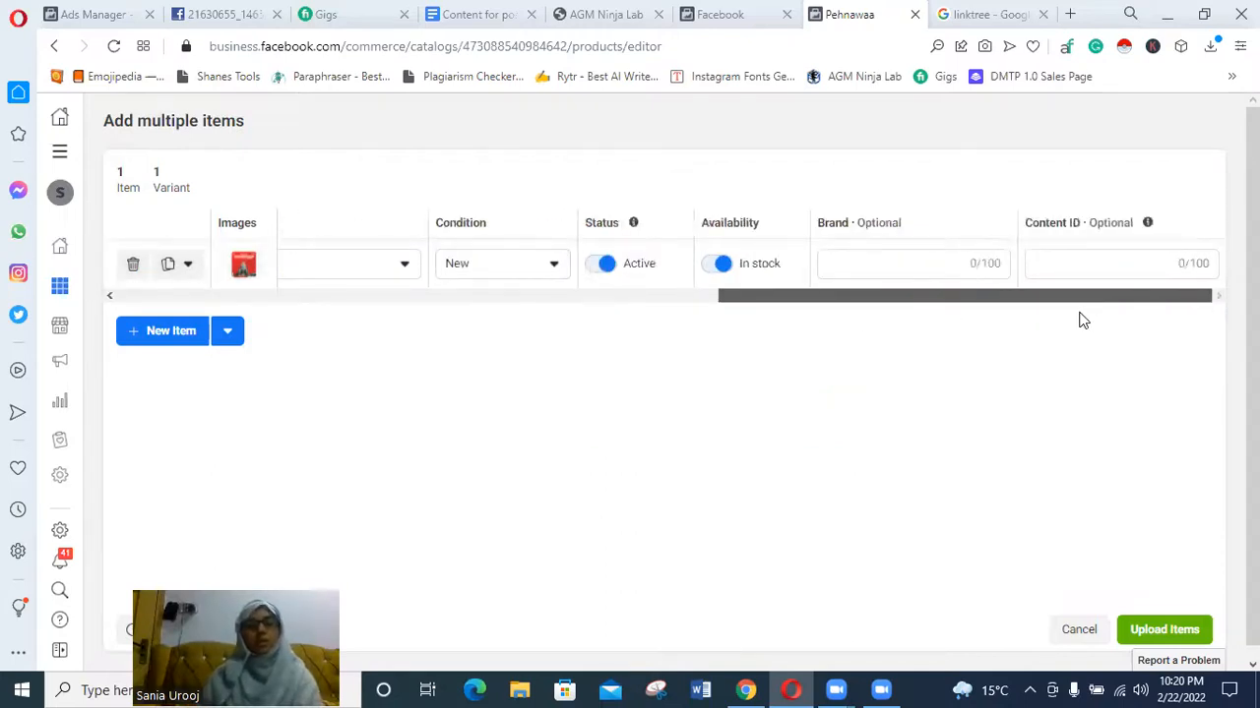
scroll(885, 320, "left", 5)
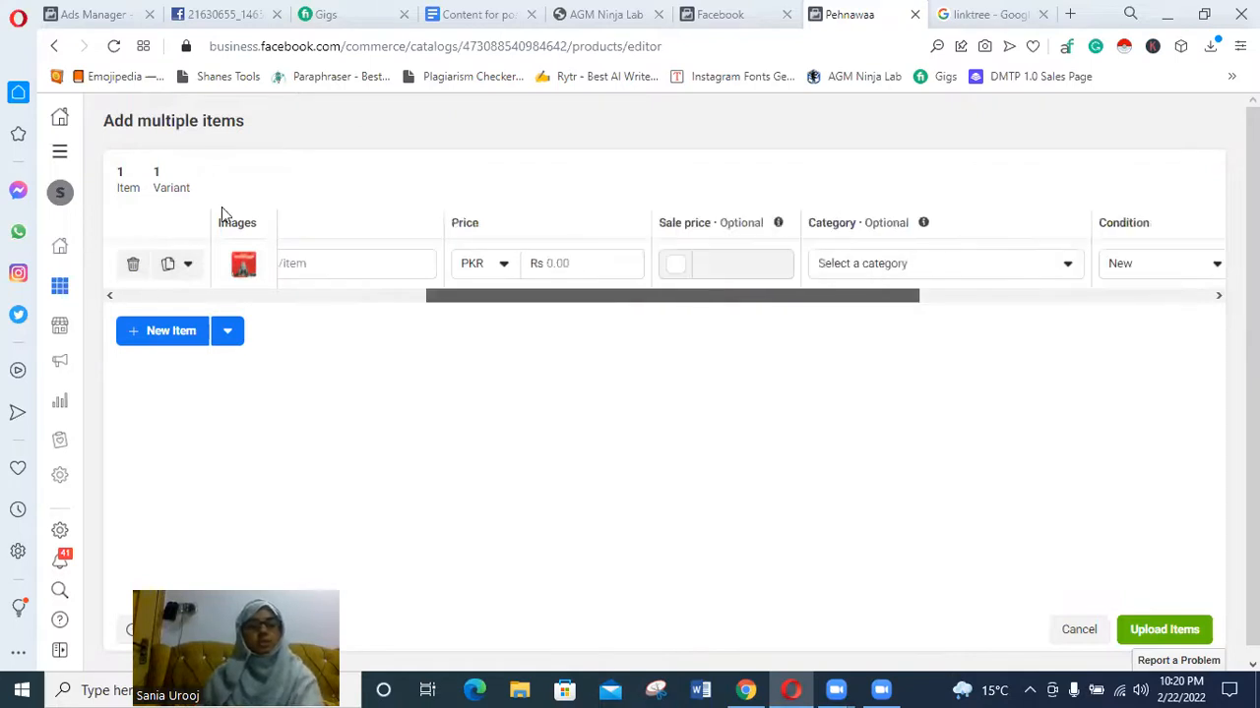
scroll(206, 246, "right", 5)
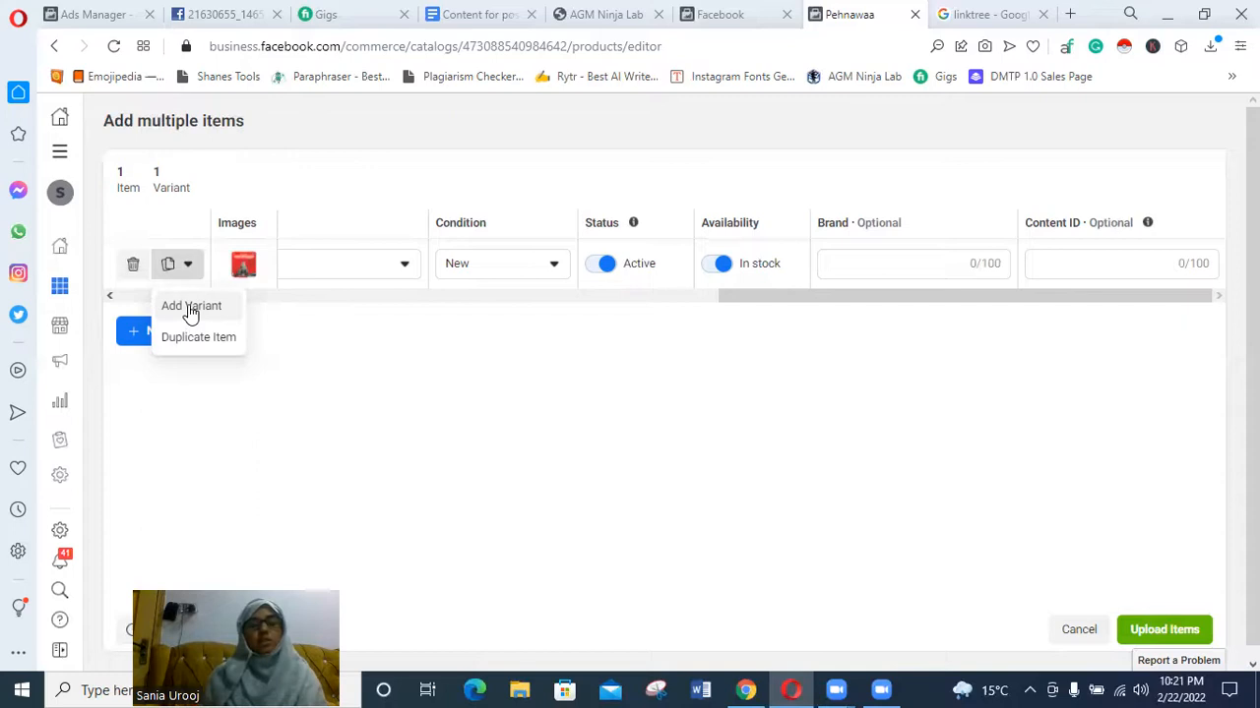
left_click(193, 295)
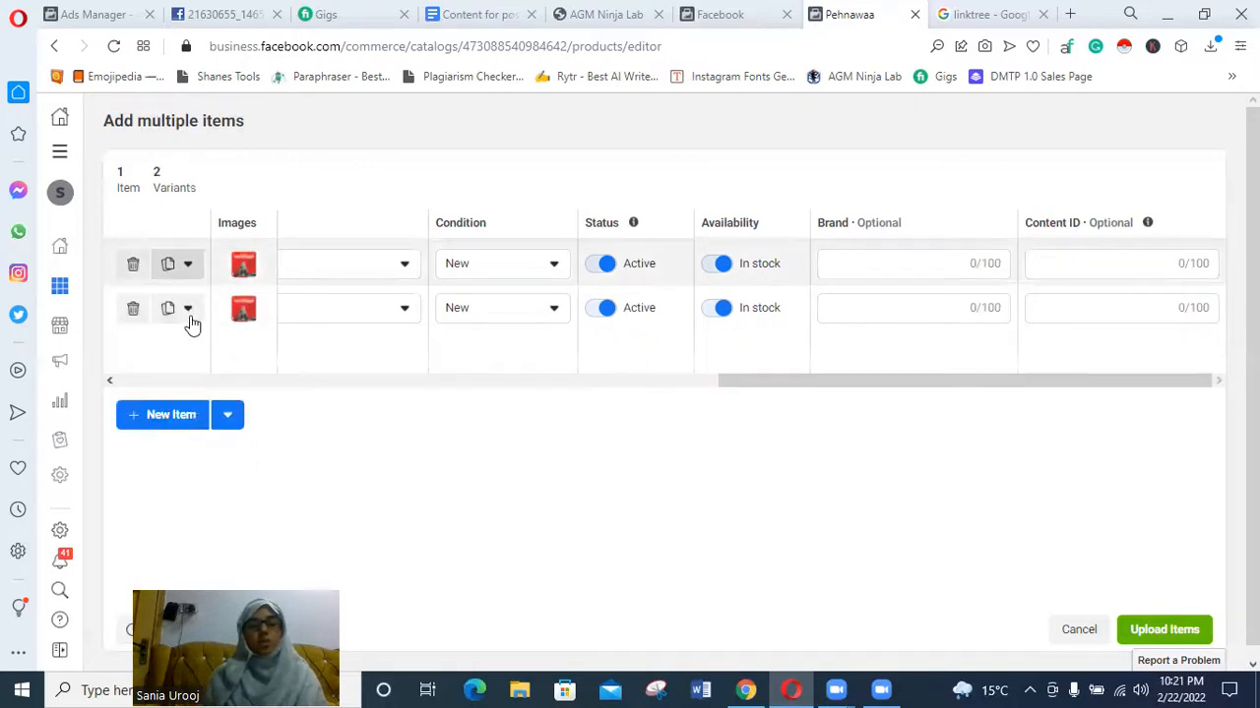
left_click(187, 309)
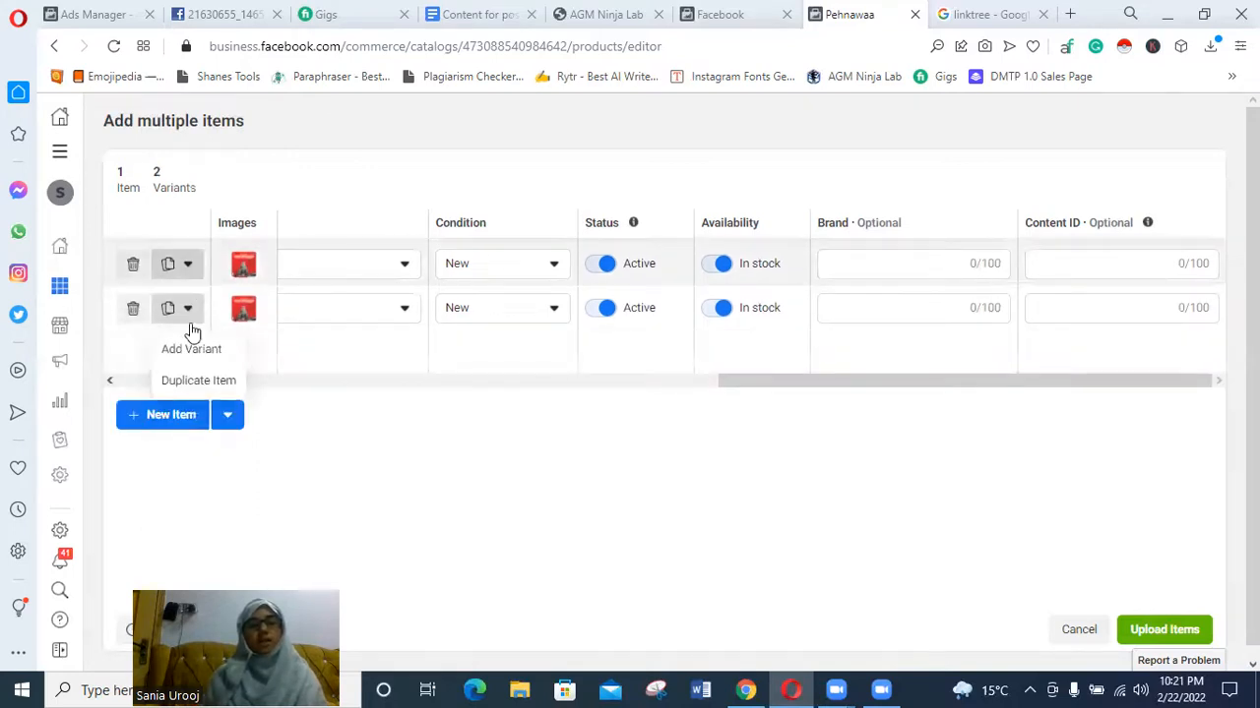
left_click(187, 311)
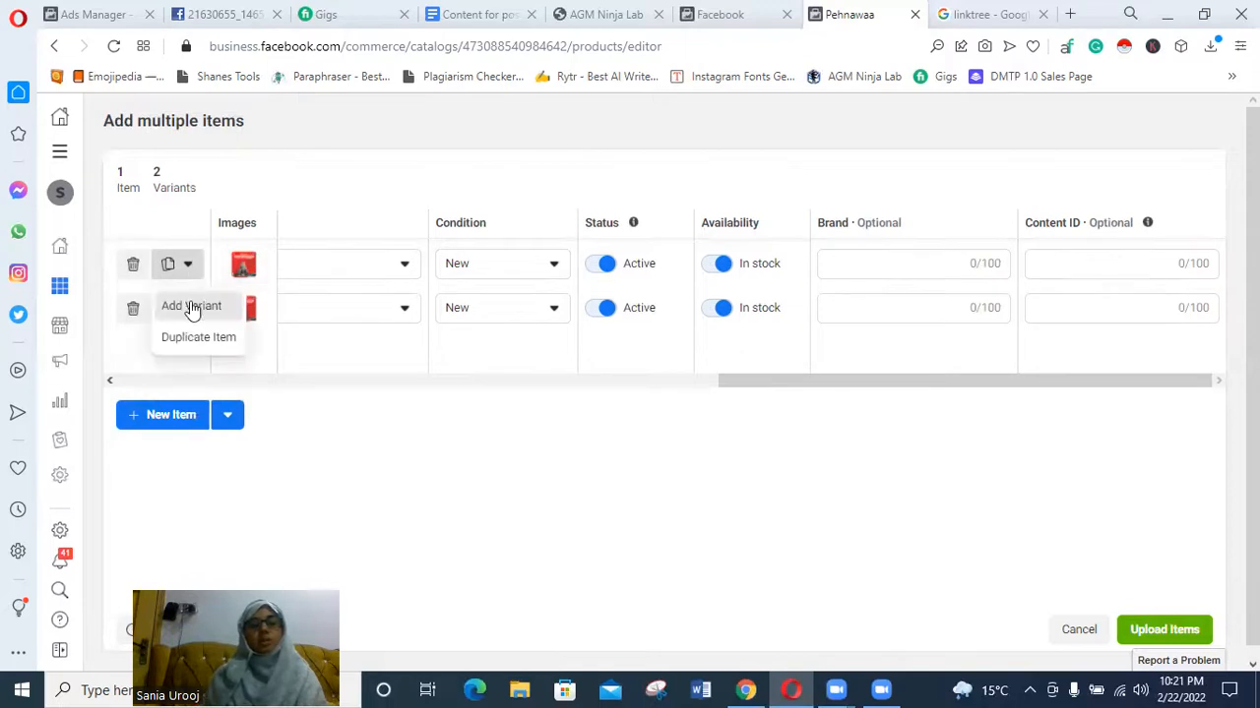
left_click(185, 306)
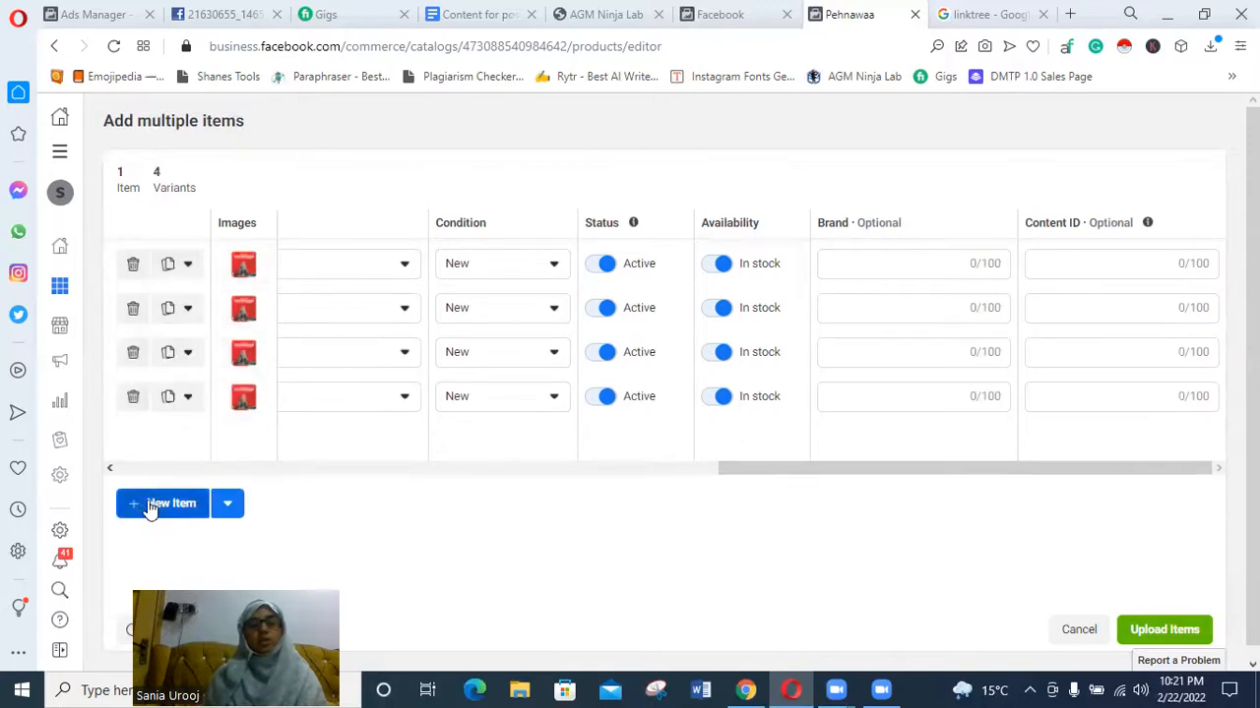
left_click(149, 505)
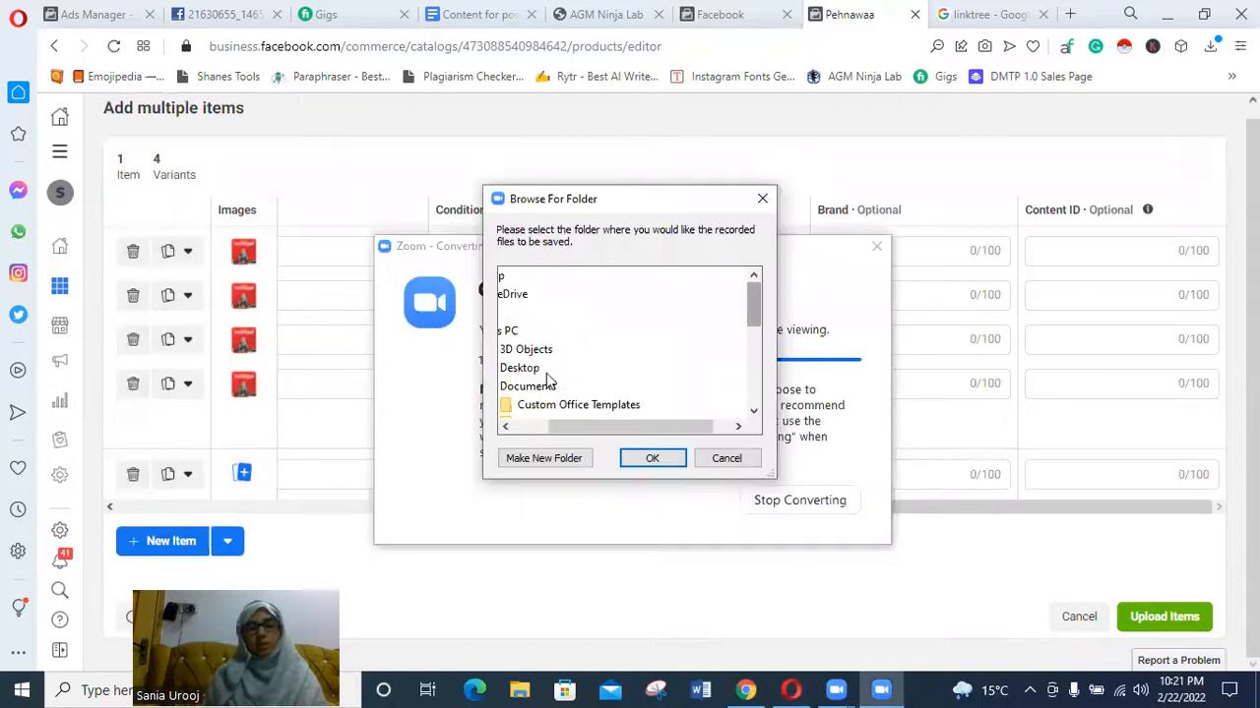
Confirm the save folder for the converted Zoom recording and close the Desktop folder window
left_click(649, 459)
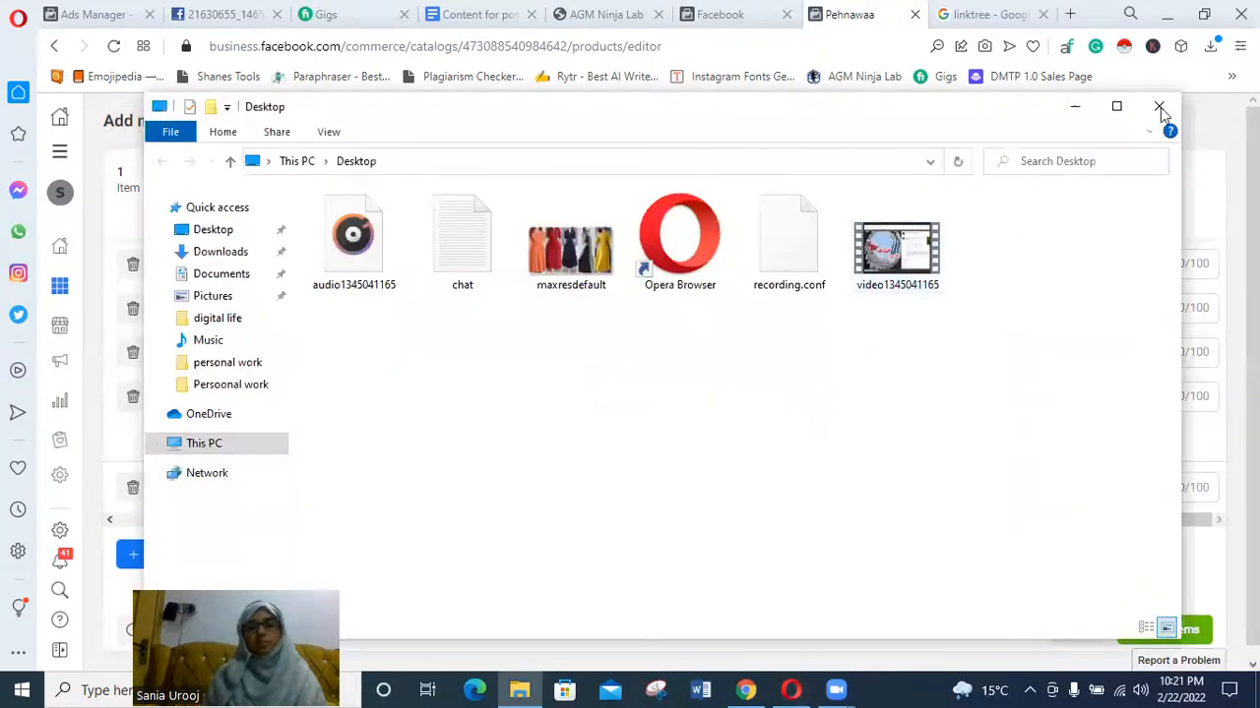
left_click(1159, 107)
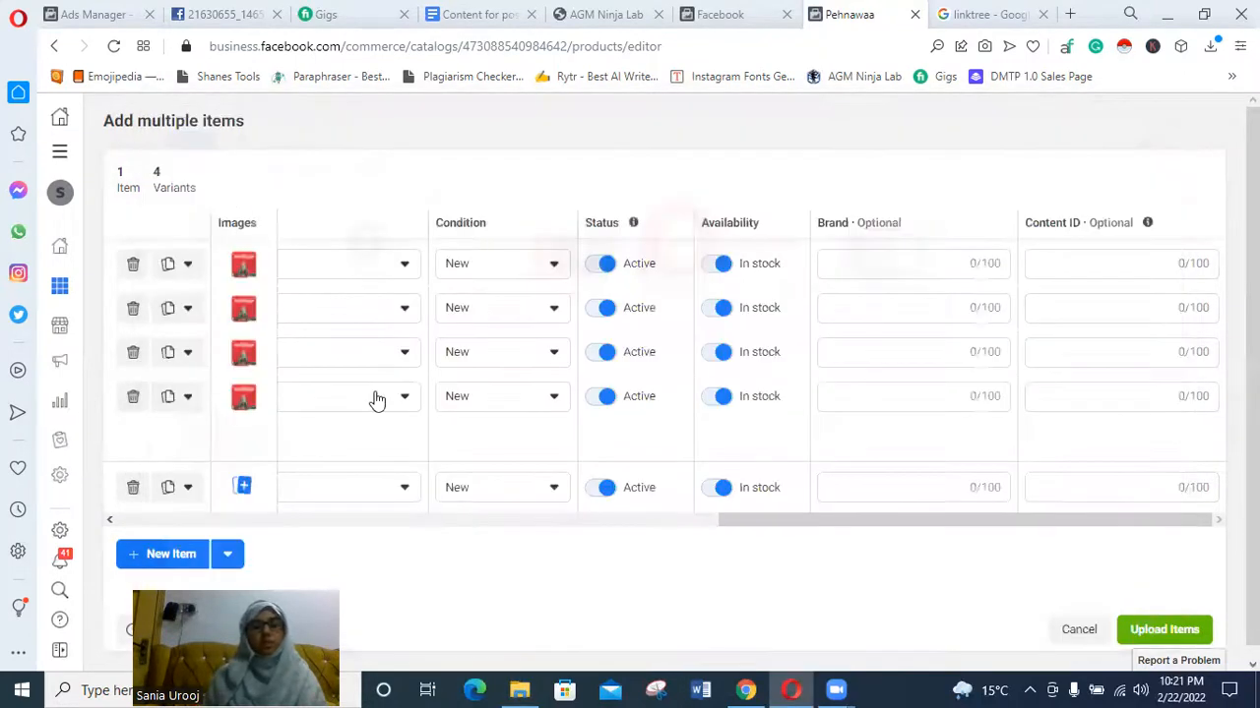
Replace the second variant's image with maxresdefault.jpg, removing the original red main image
left_click(246, 313)
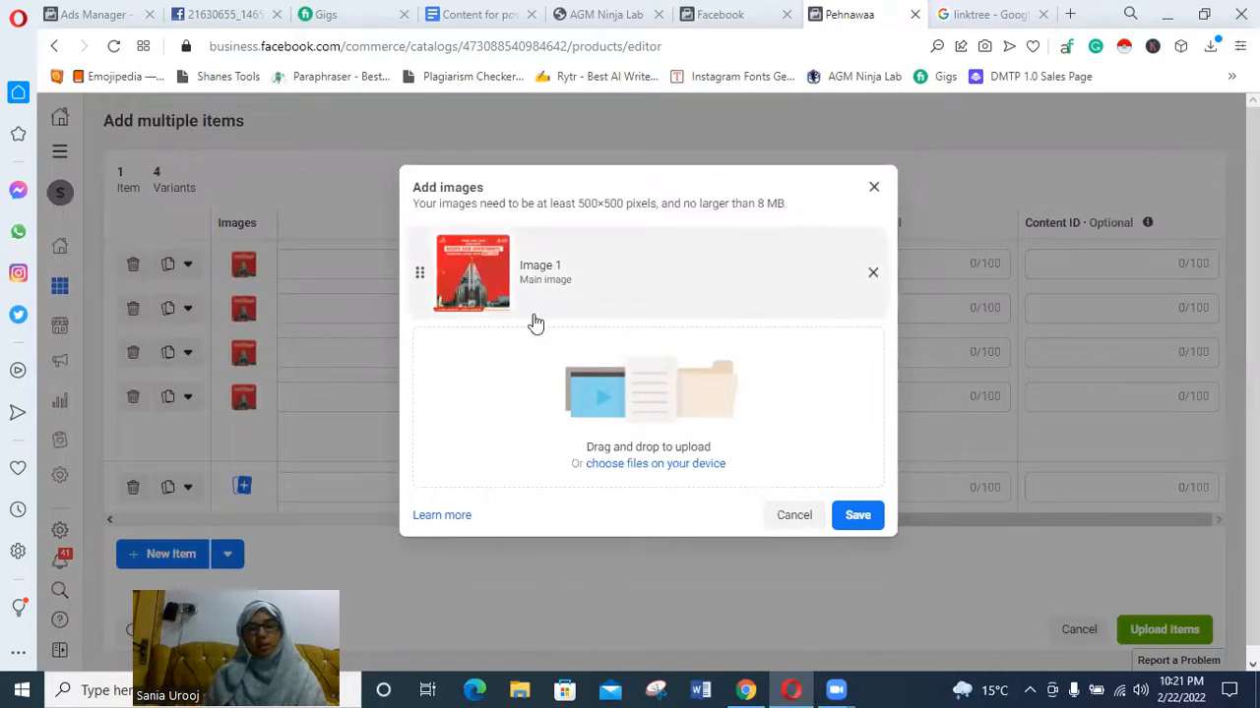
left_click(654, 464)
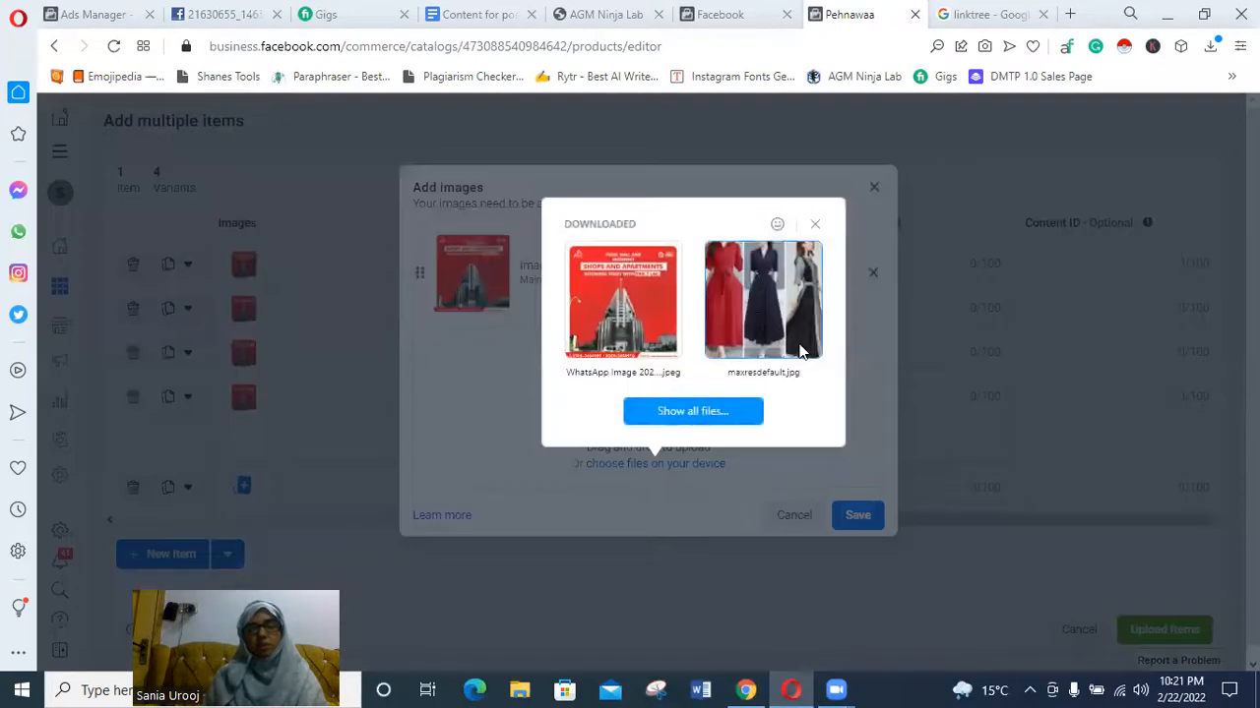
left_click(746, 376)
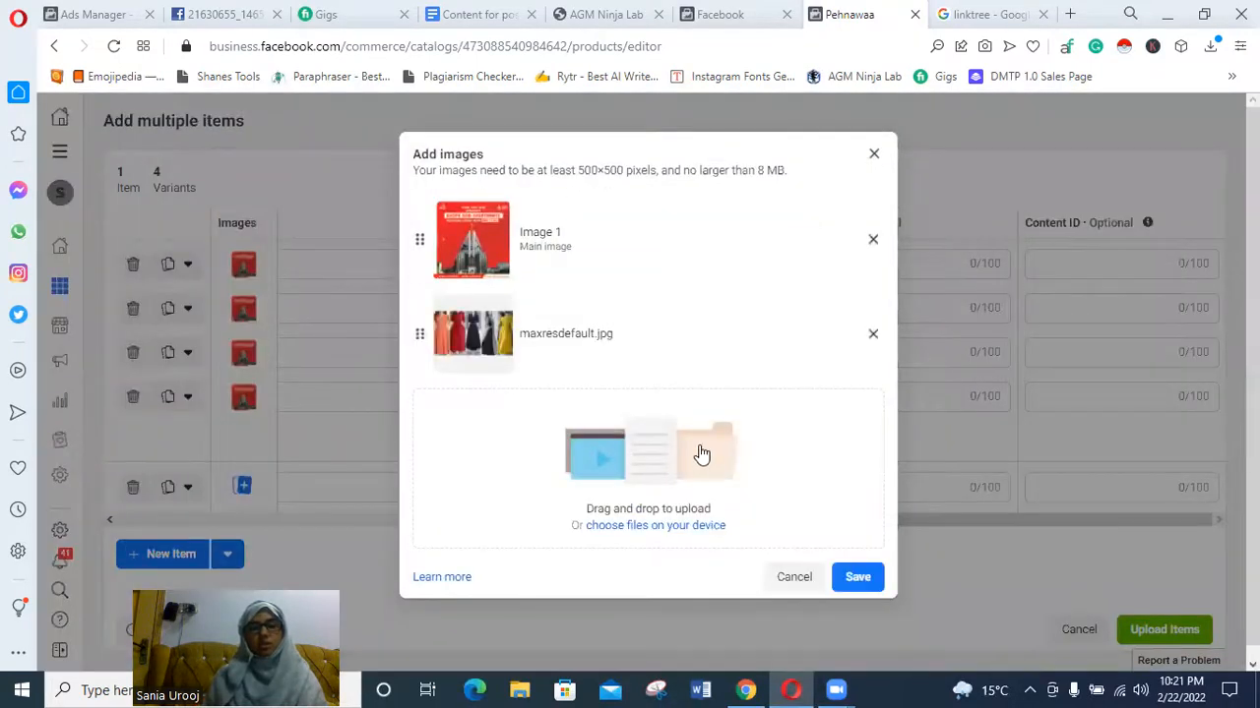
left_click(858, 578)
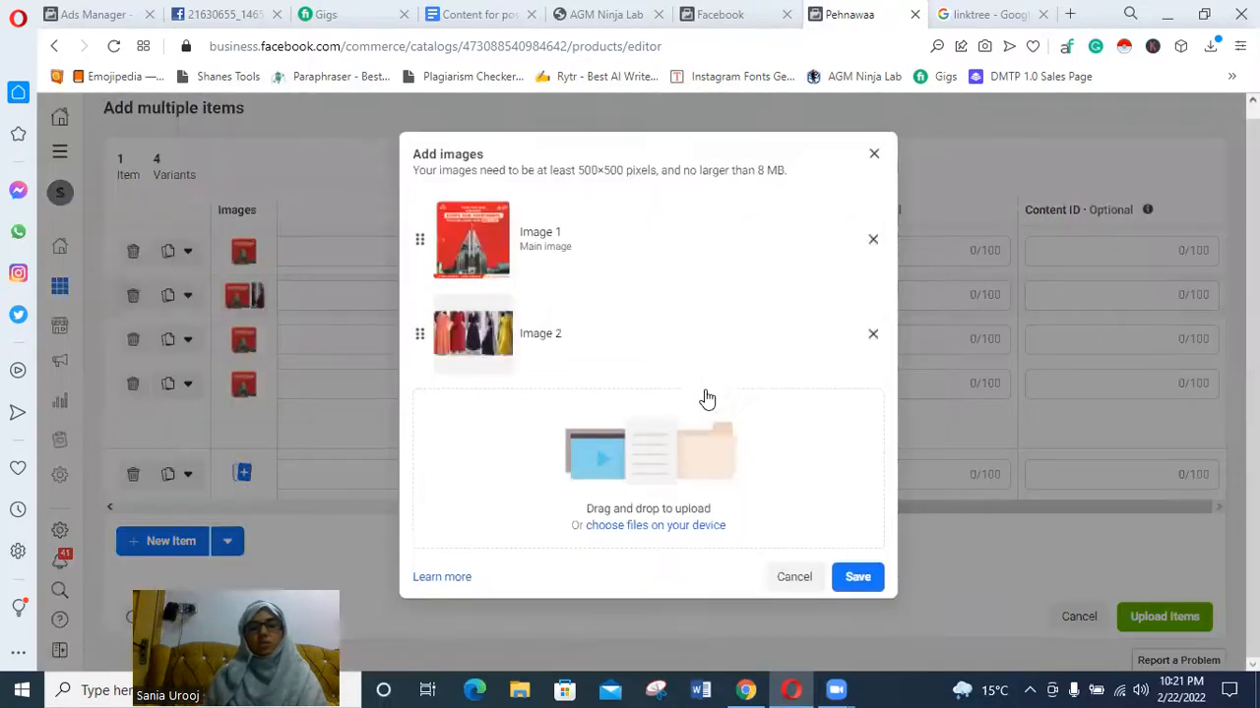
left_click(872, 242)
left_click(859, 515)
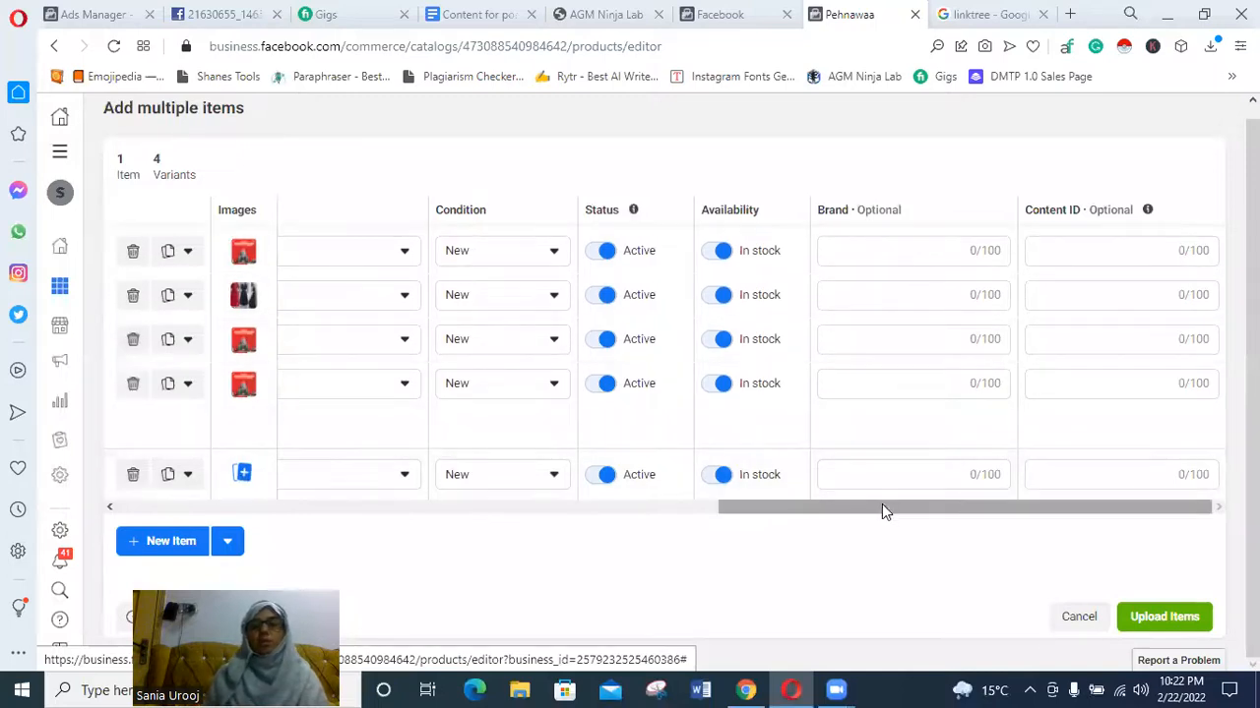
Delete the blank item row and the fourth variant row
left_click_drag(807, 520, 244, 522)
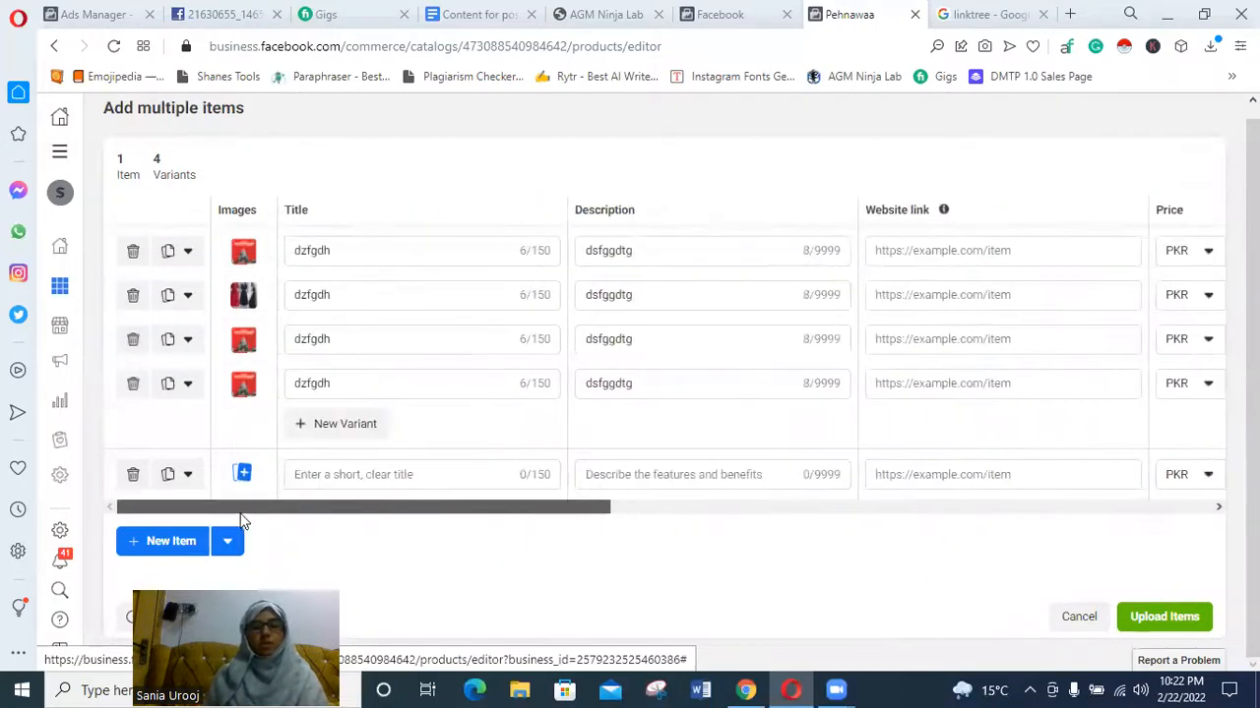
mouse_move(364, 512)
left_mouse_down()
mouse_move(456, 512)
mouse_move(379, 511)
left_mouse_up()
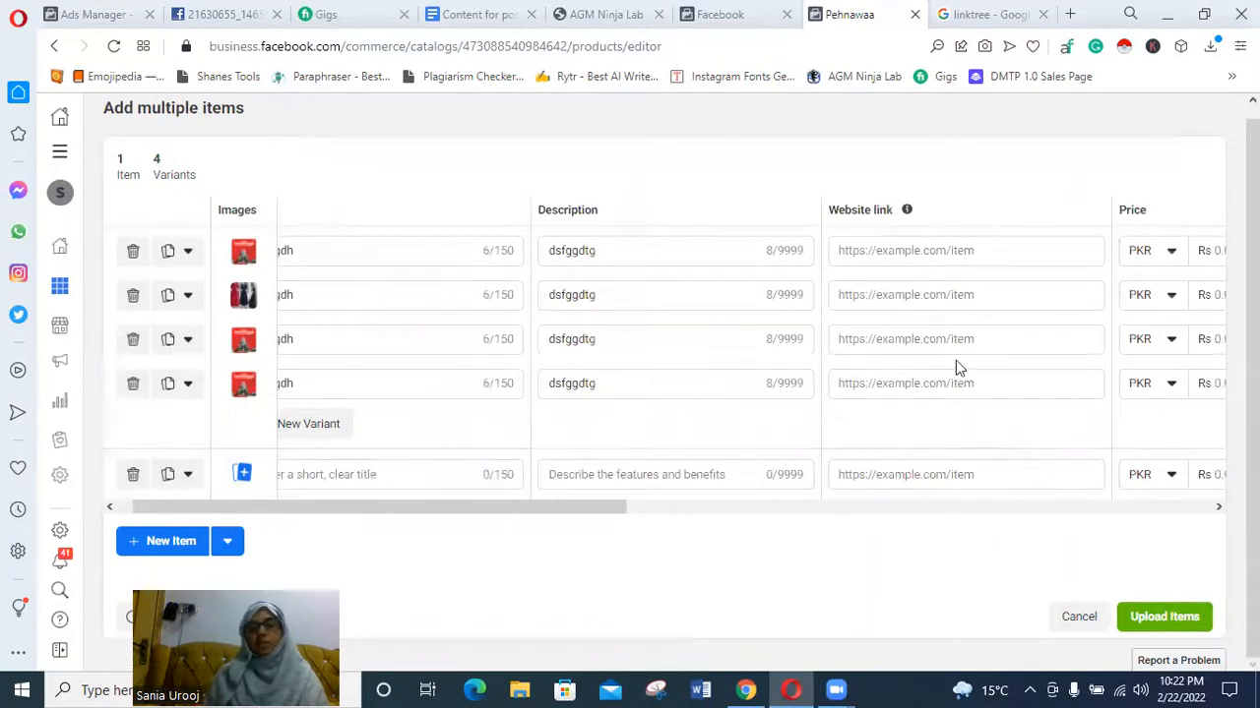
left_click(132, 475)
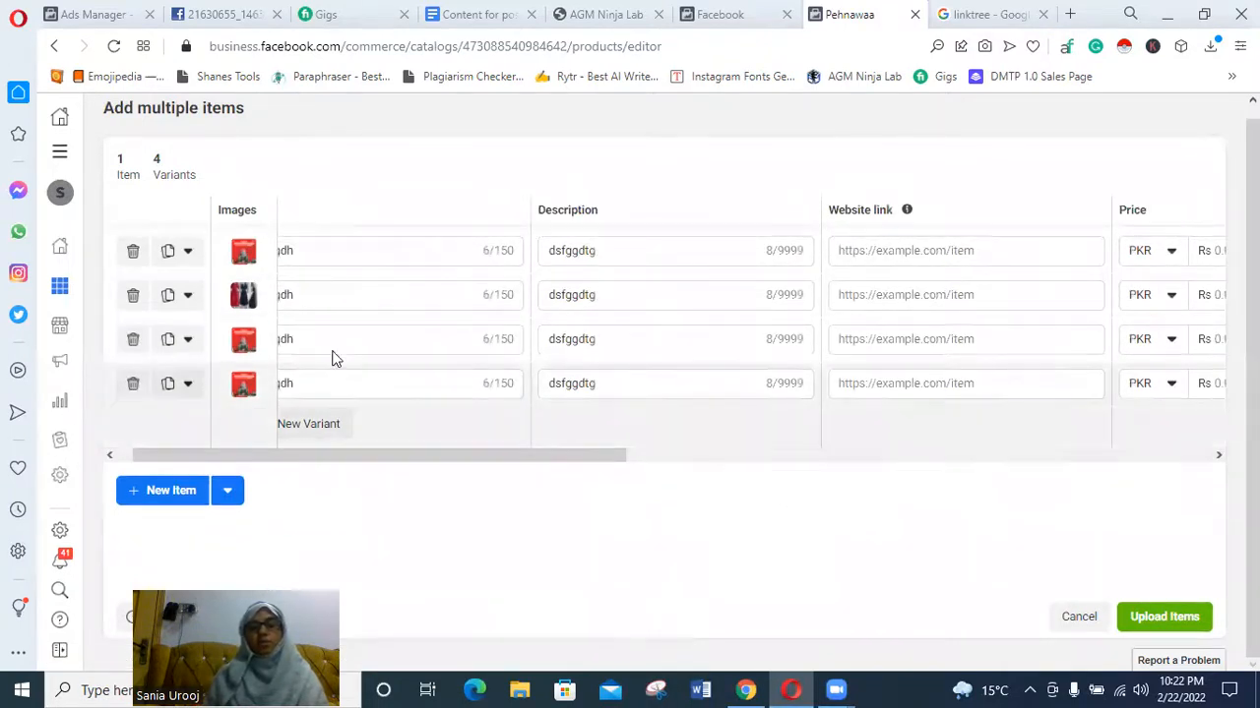
left_click(130, 384)
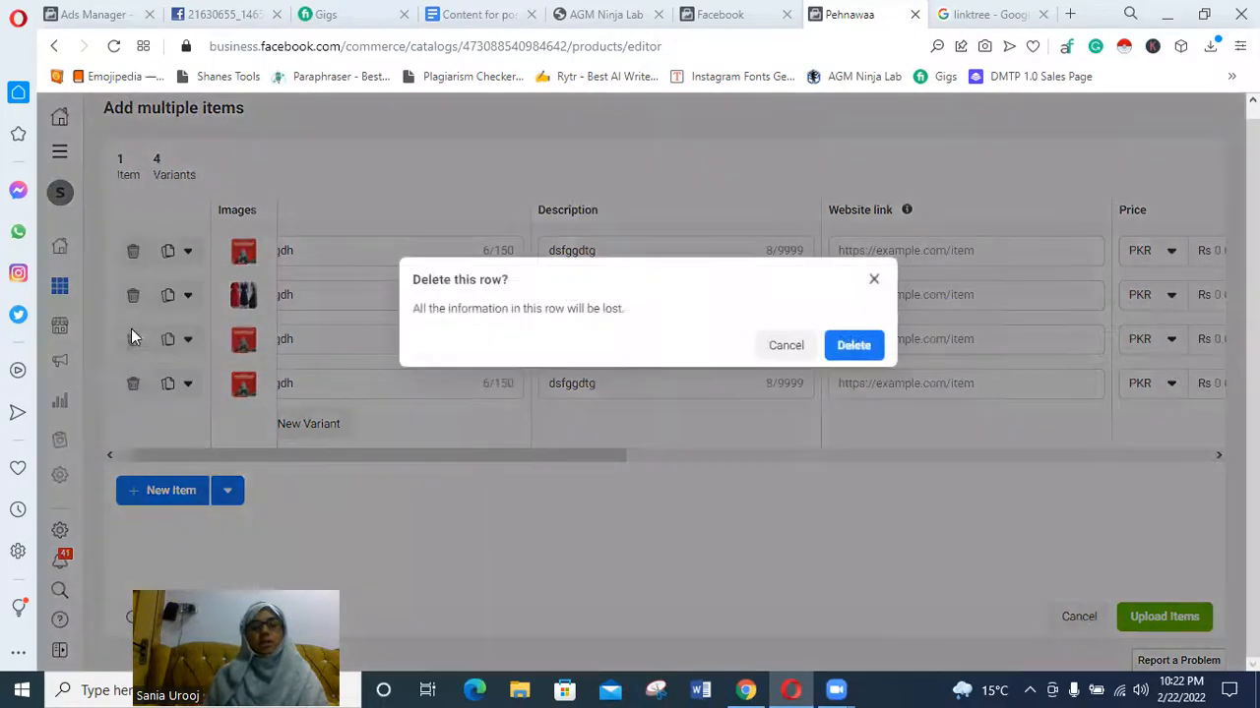
left_click(848, 347)
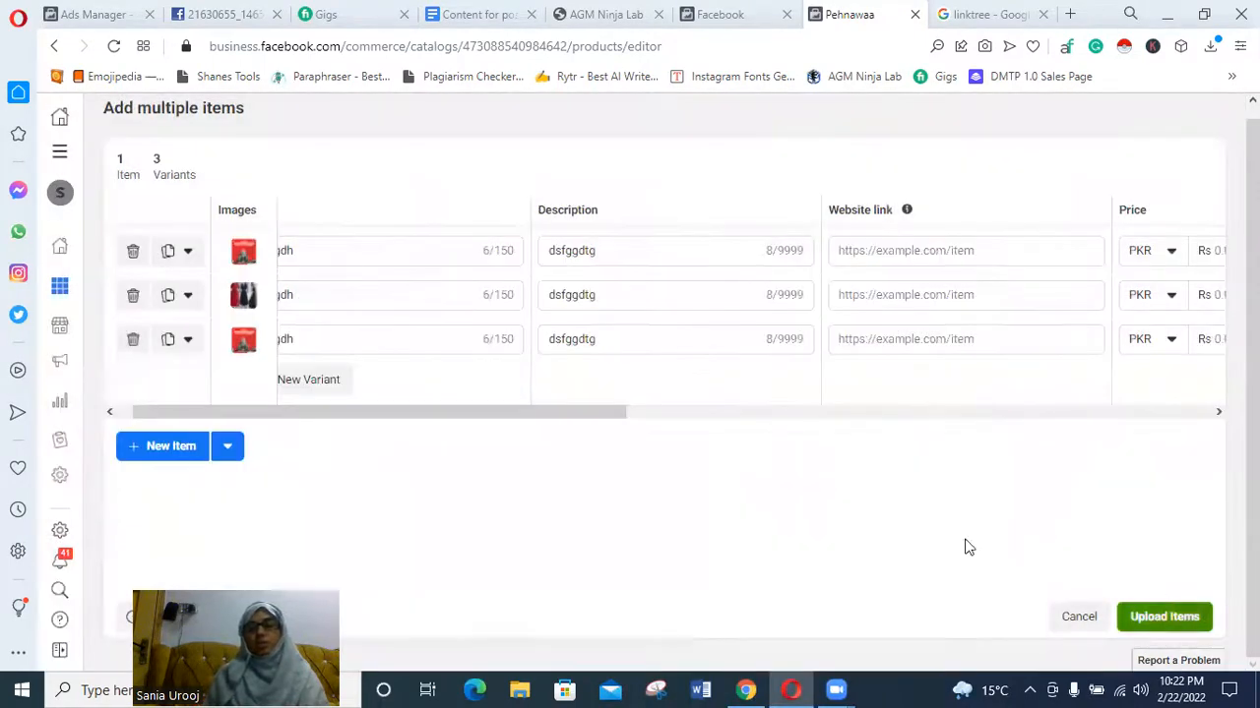
left_click_drag(616, 409, 1020, 368)
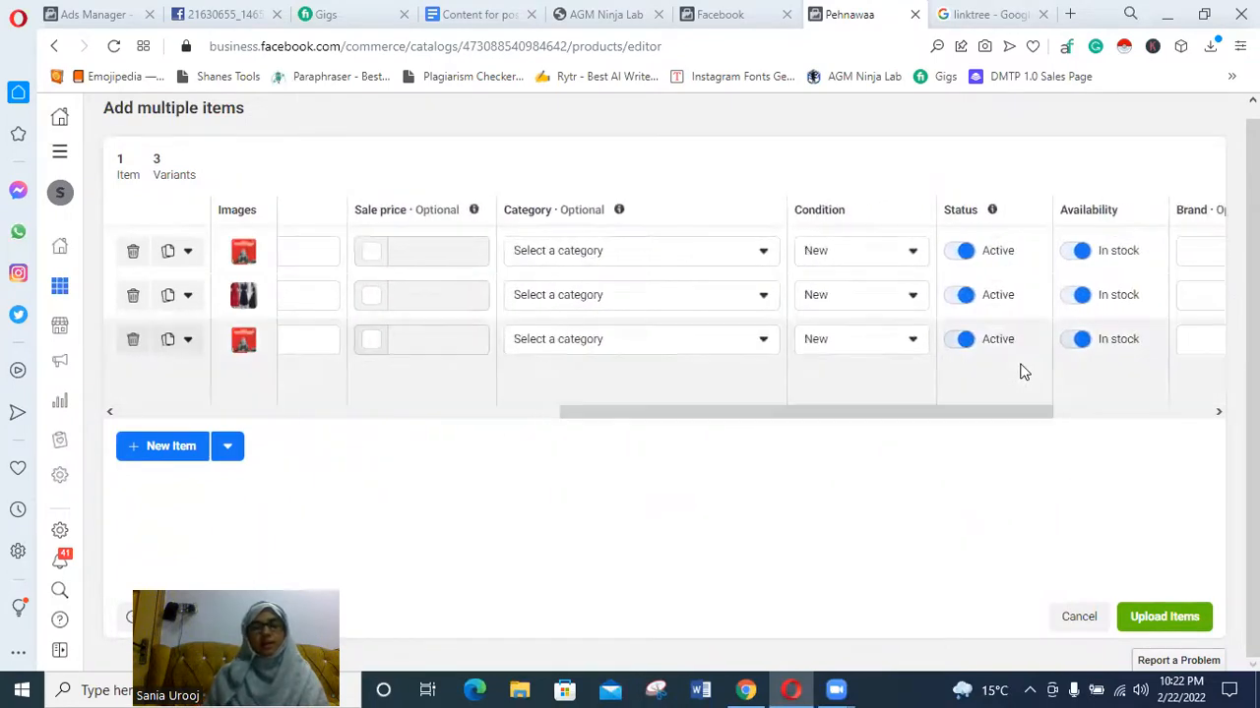
left_click_drag(843, 420, 1058, 394)
left_click(883, 249)
left_click_drag(1100, 412, 517, 413)
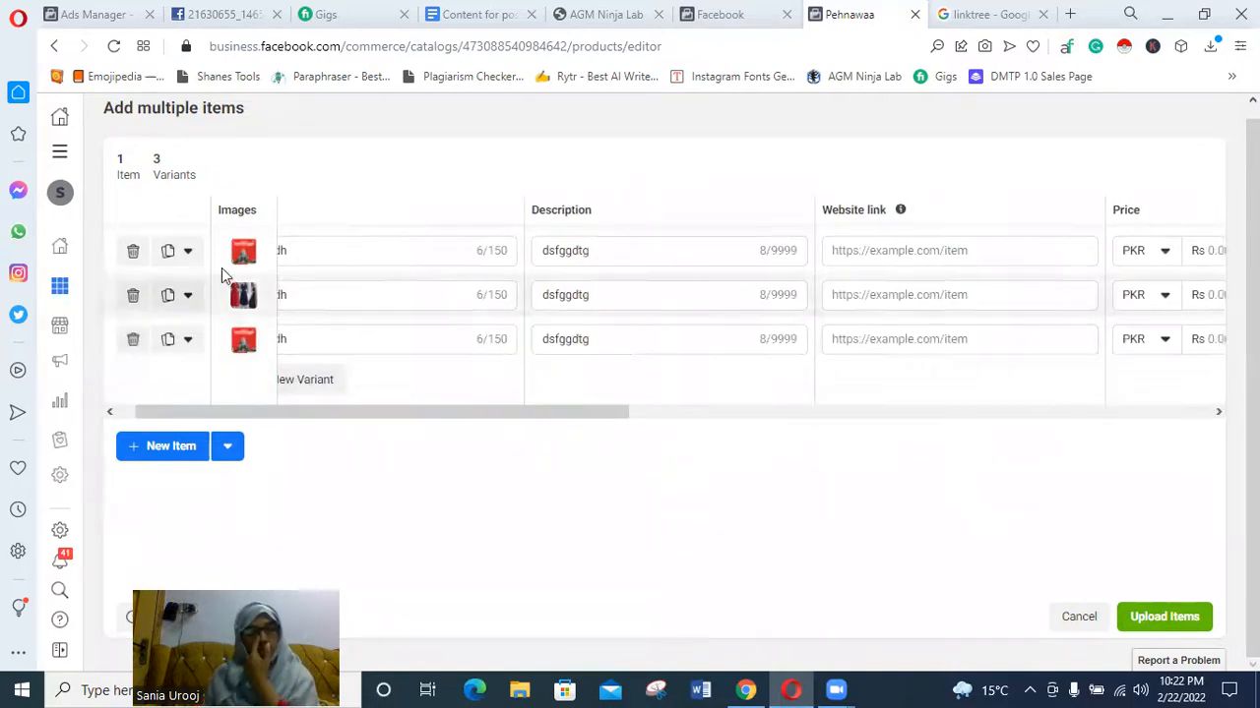
Delete the three remaining variant rows and return to the choice of methods for adding items
left_click(132, 251)
left_click(786, 345)
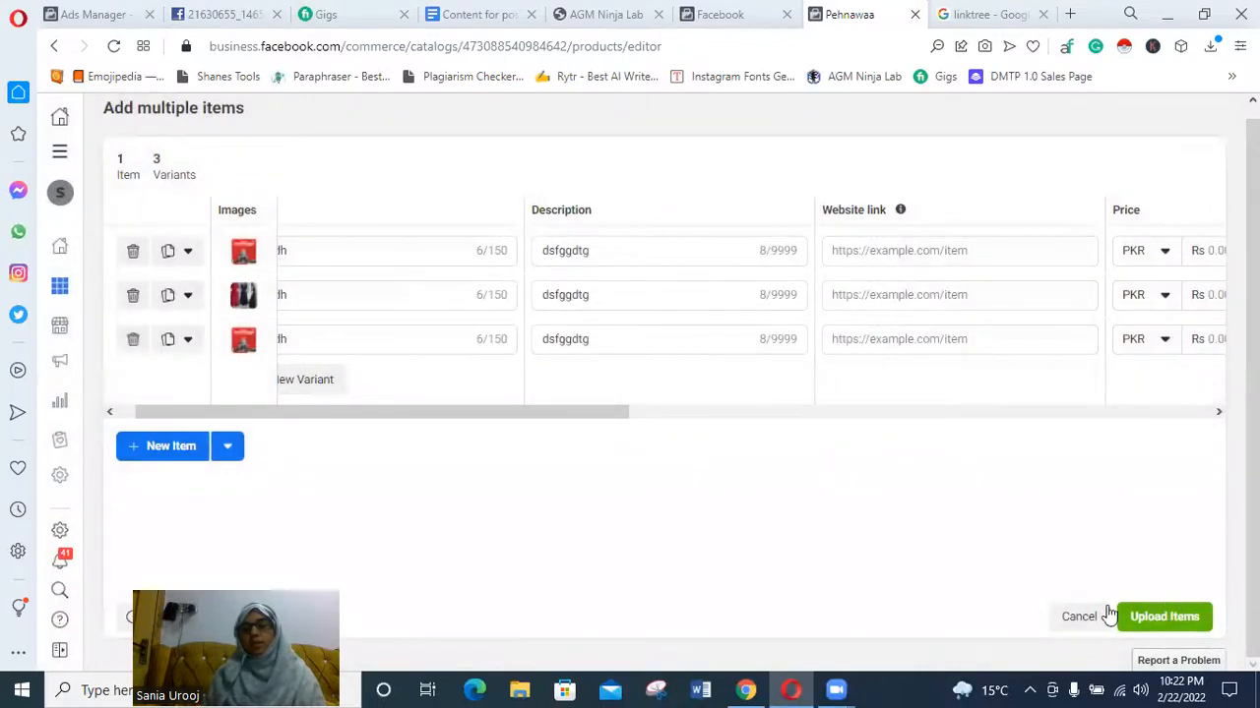
left_click(132, 252)
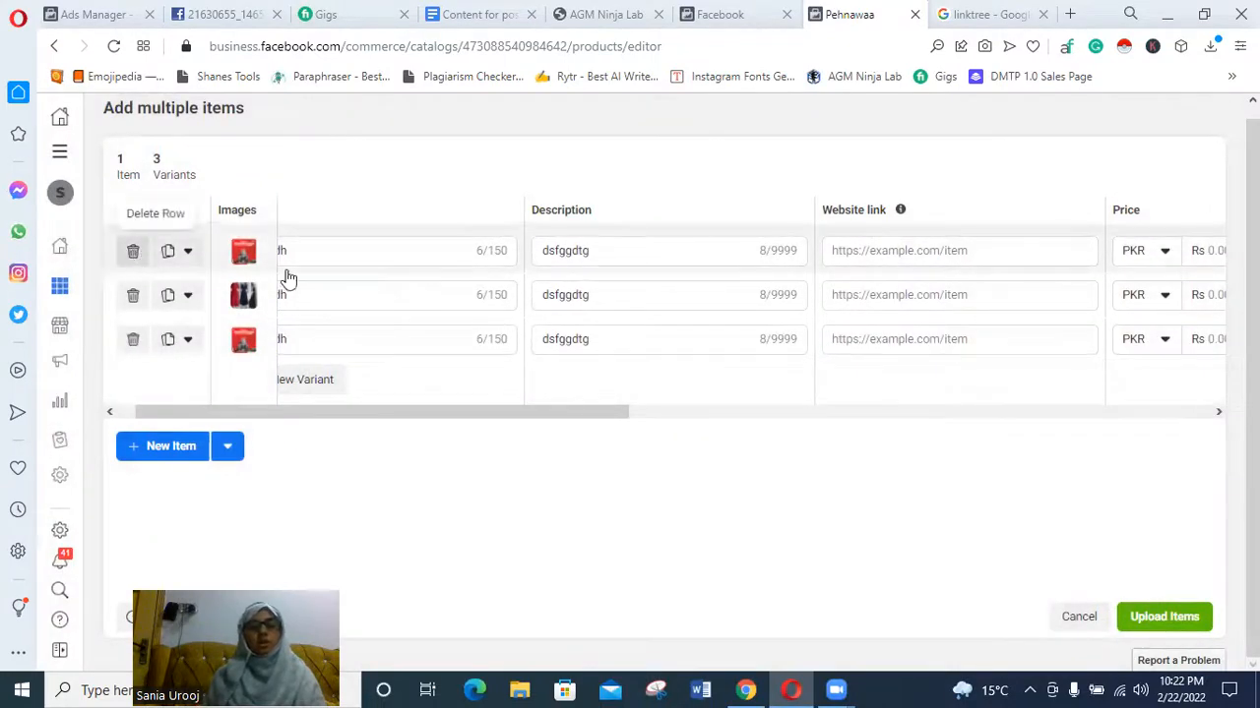
left_click(853, 345)
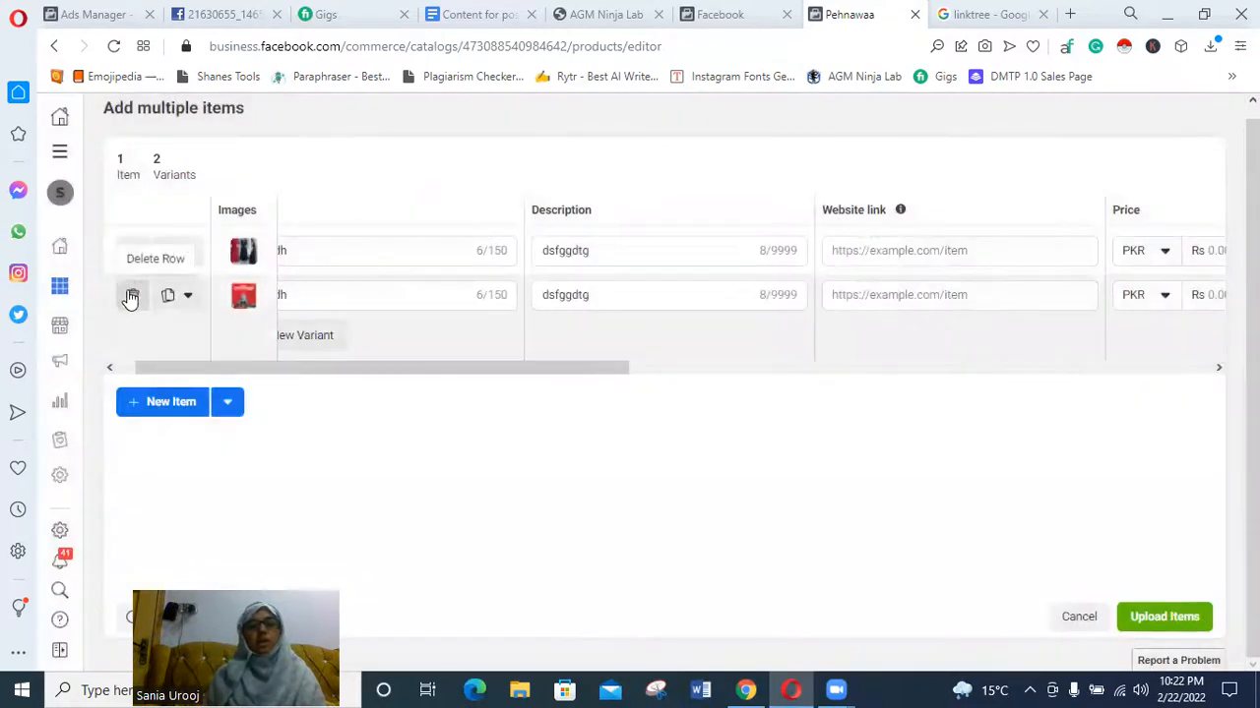
left_click(132, 295)
left_click(858, 352)
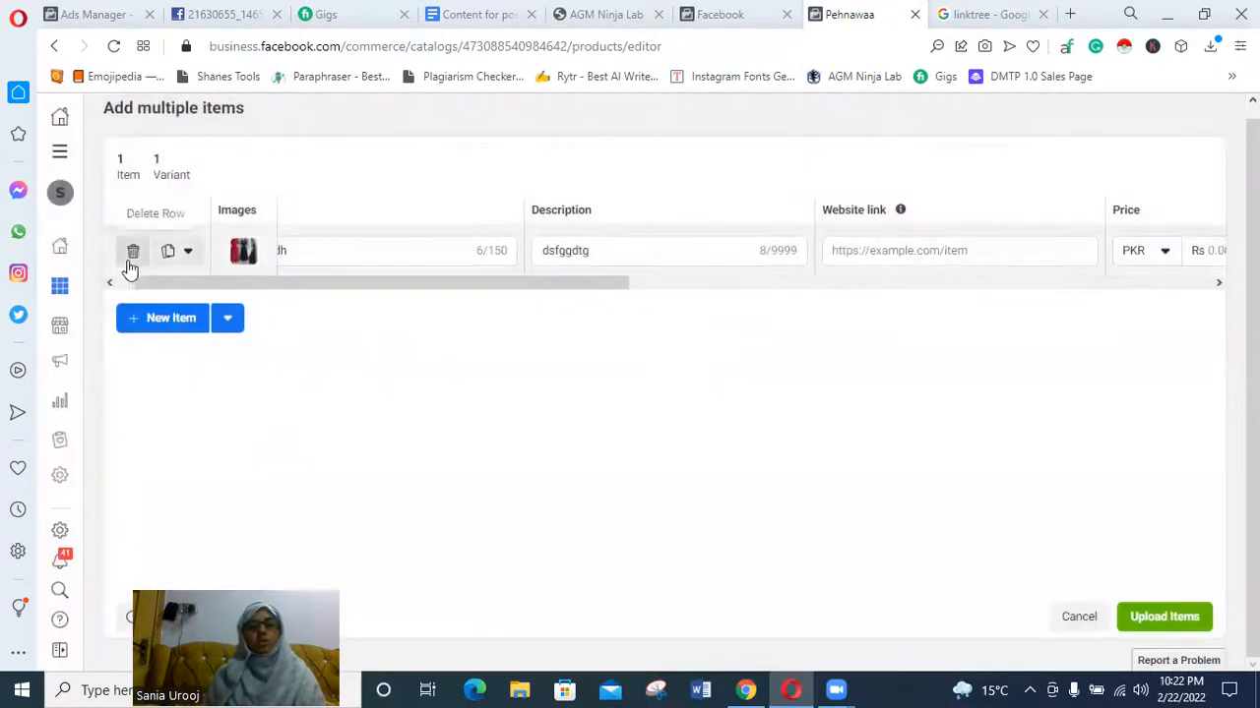
left_click(132, 252)
left_click(853, 347)
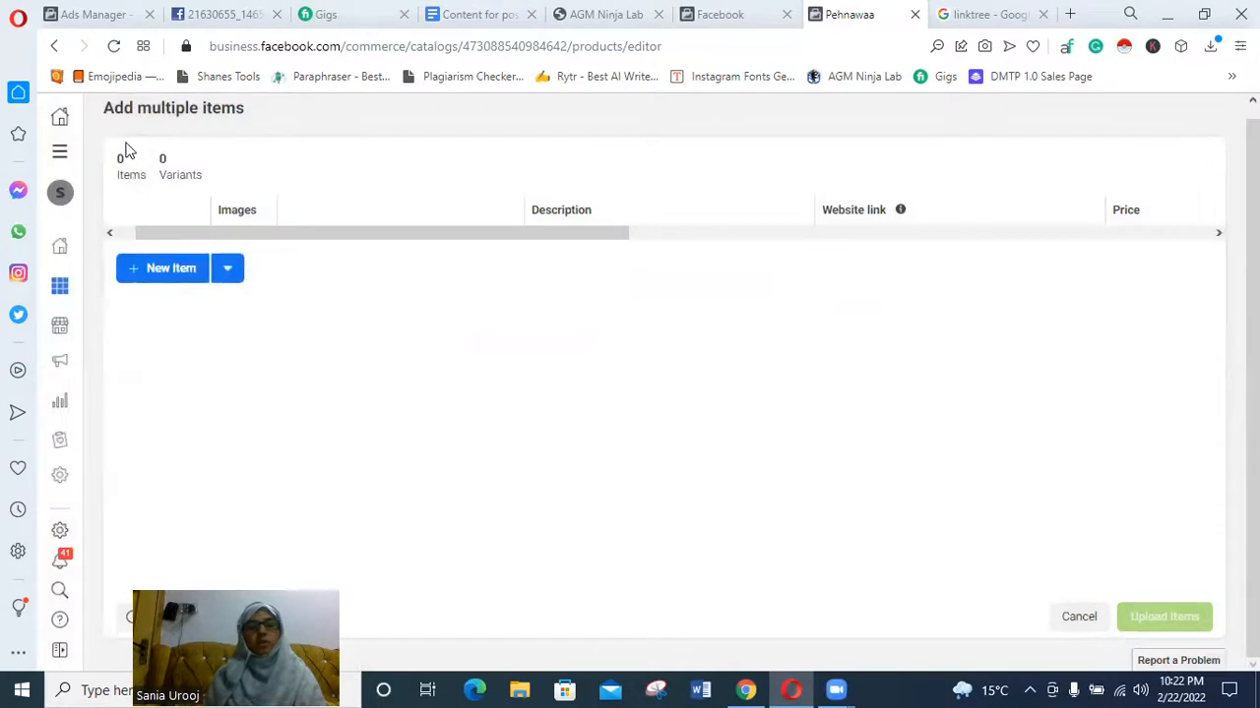
mouse_move(85, 300)
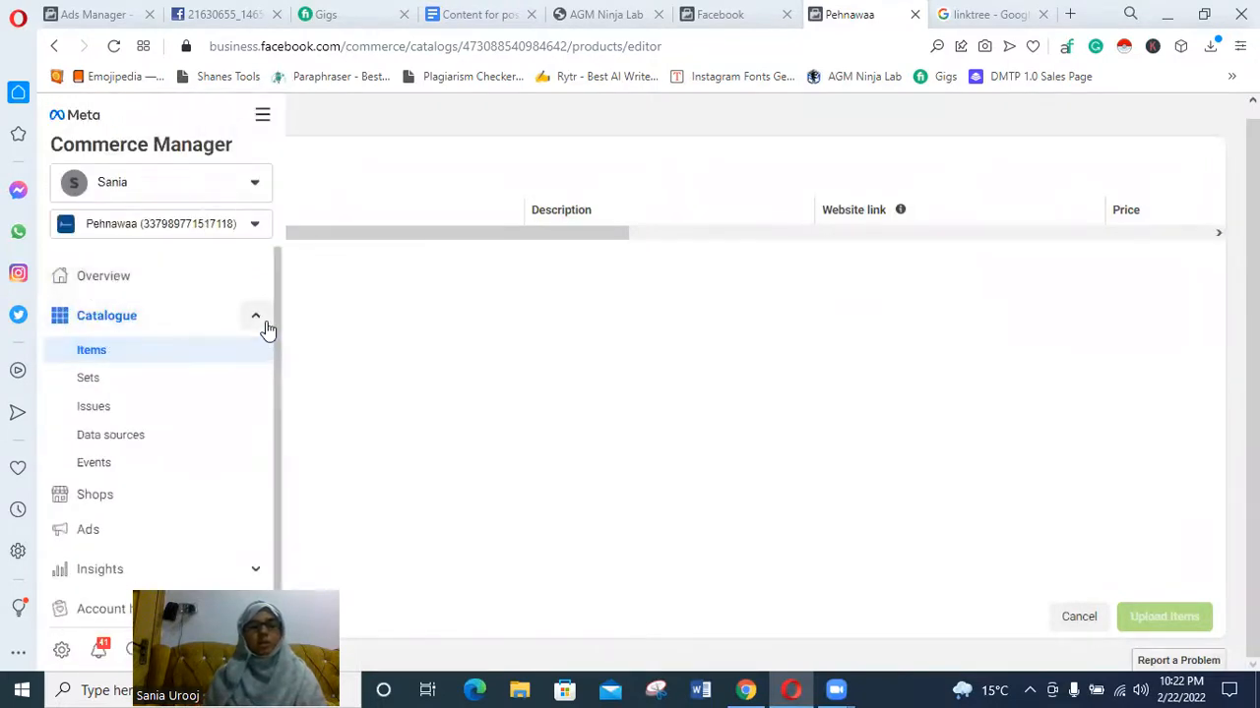
left_click(54, 47)
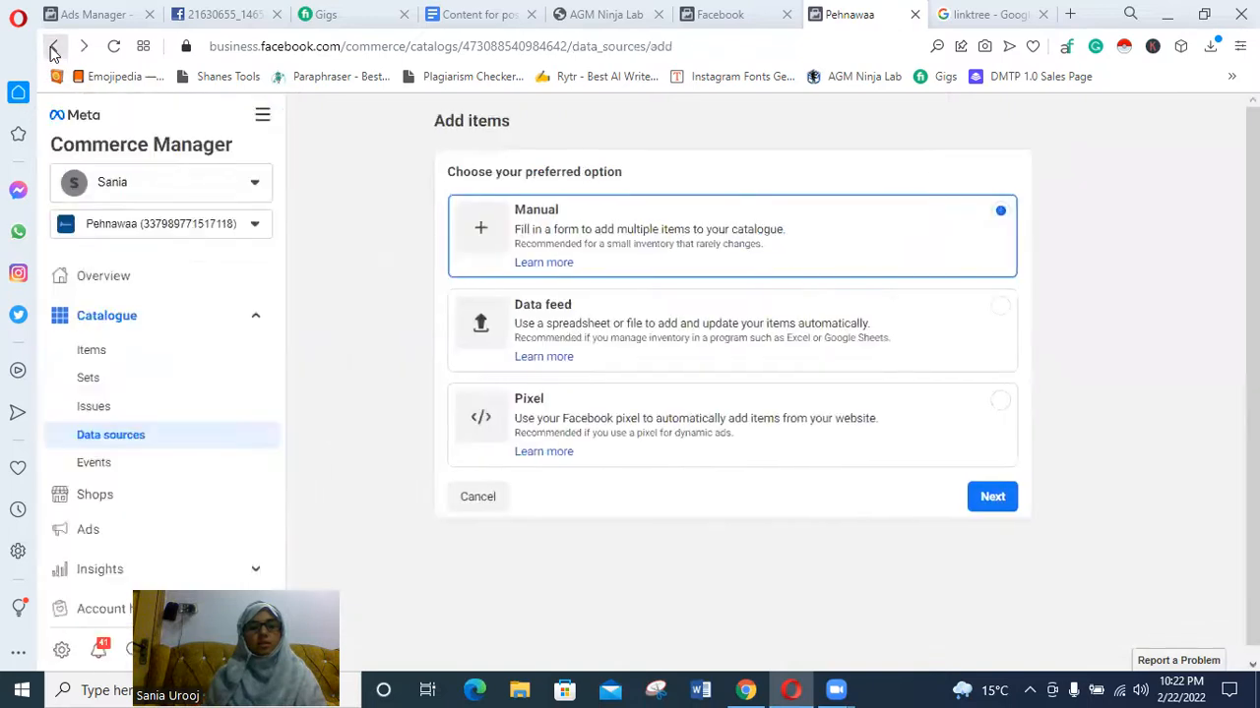
Choose the Data feed method with Google Sheets as the upload option and continue to the Import file stage
scroll(670, 359, "down", 1)
left_click(985, 315)
left_click(992, 490)
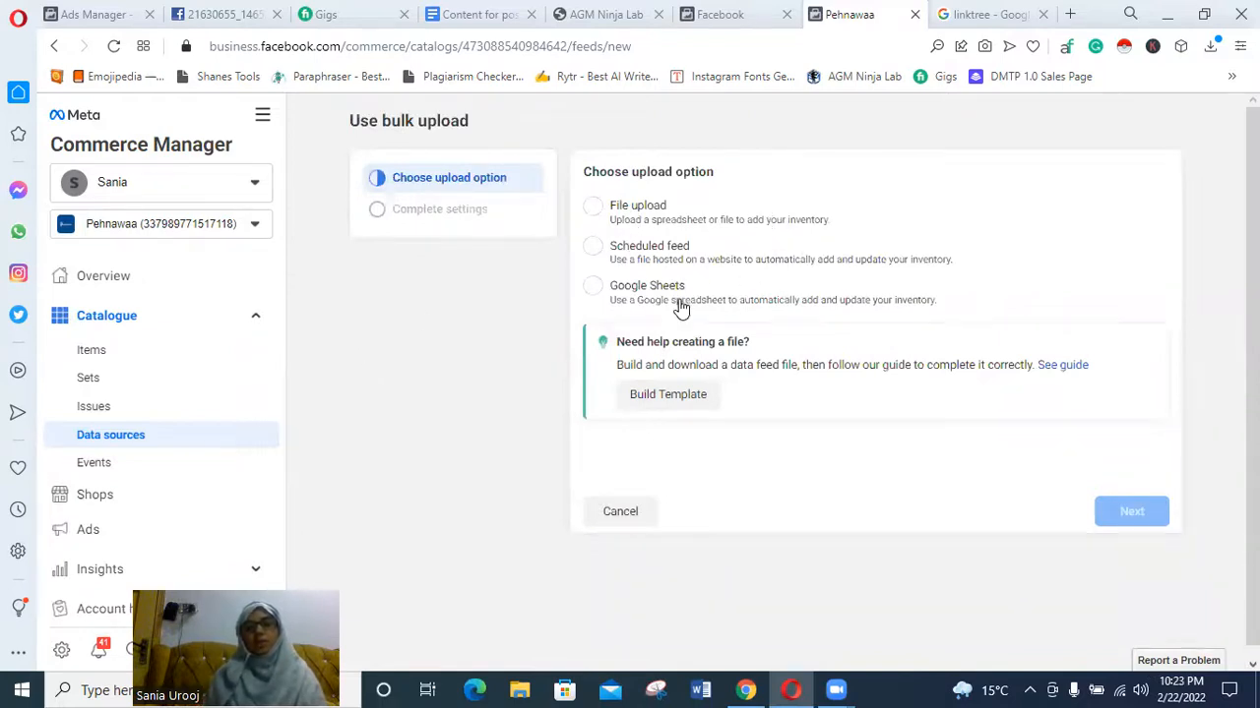
left_click(592, 285)
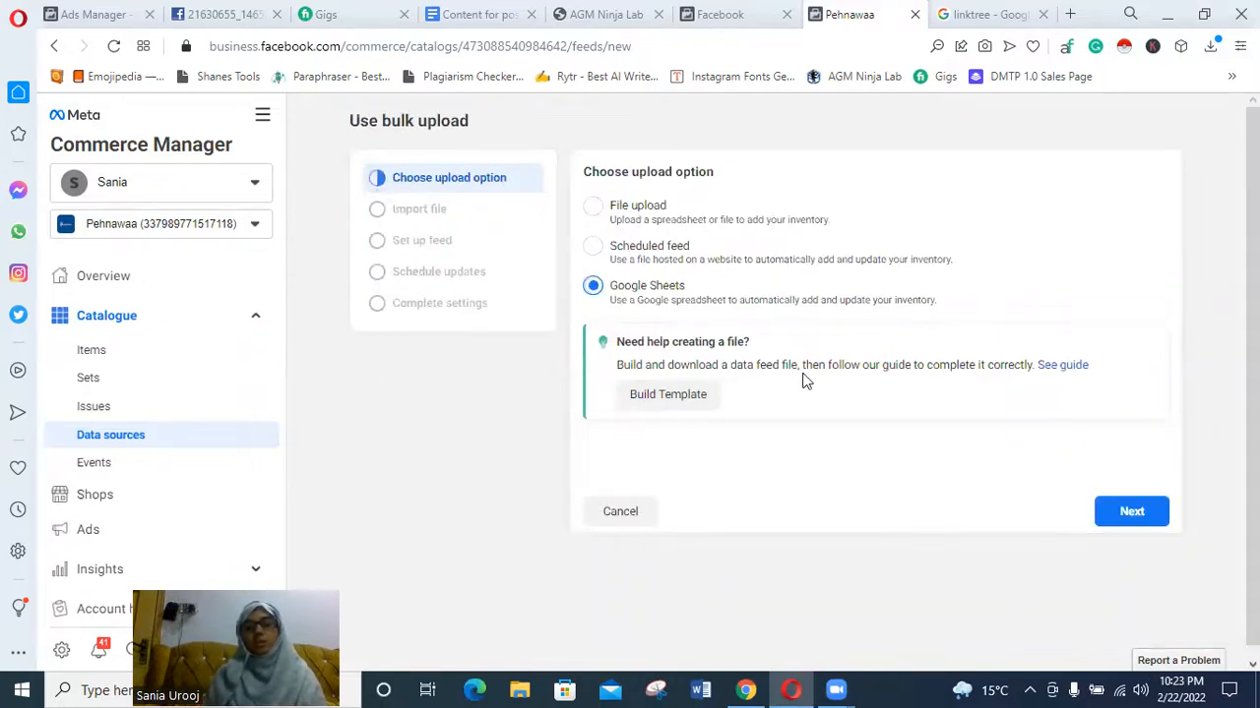
scroll(800, 429, "down", 1)
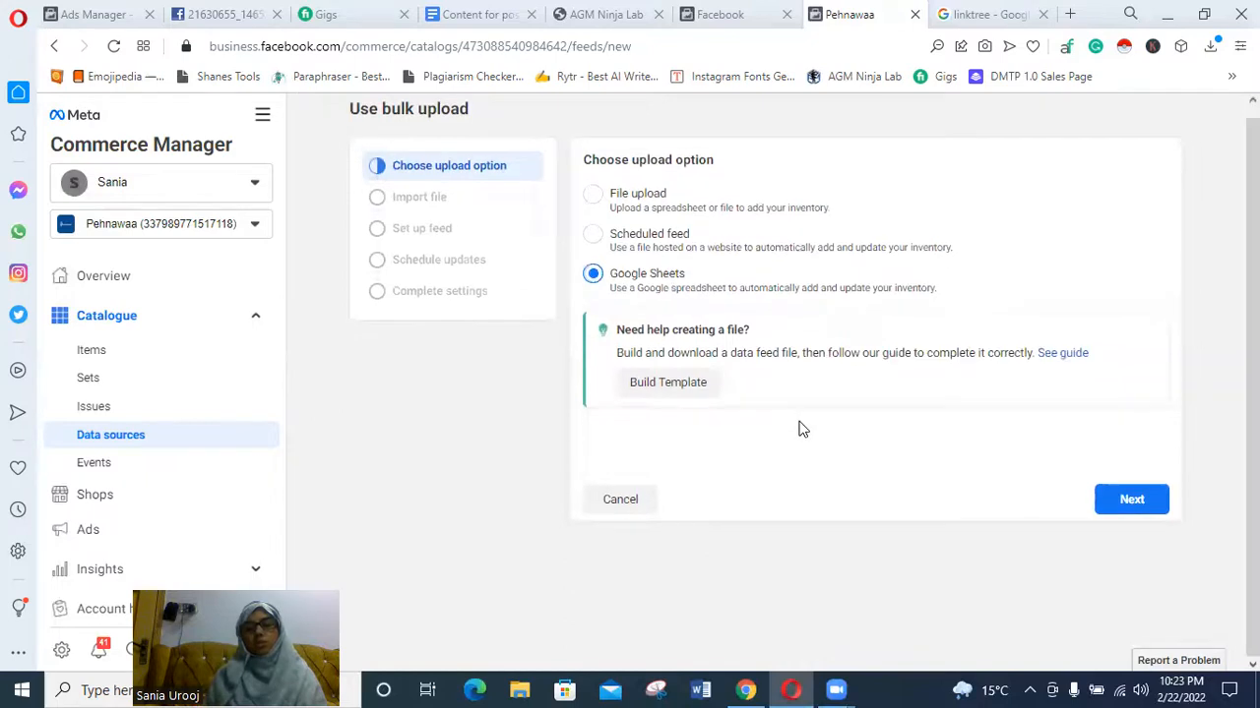
left_click(1132, 500)
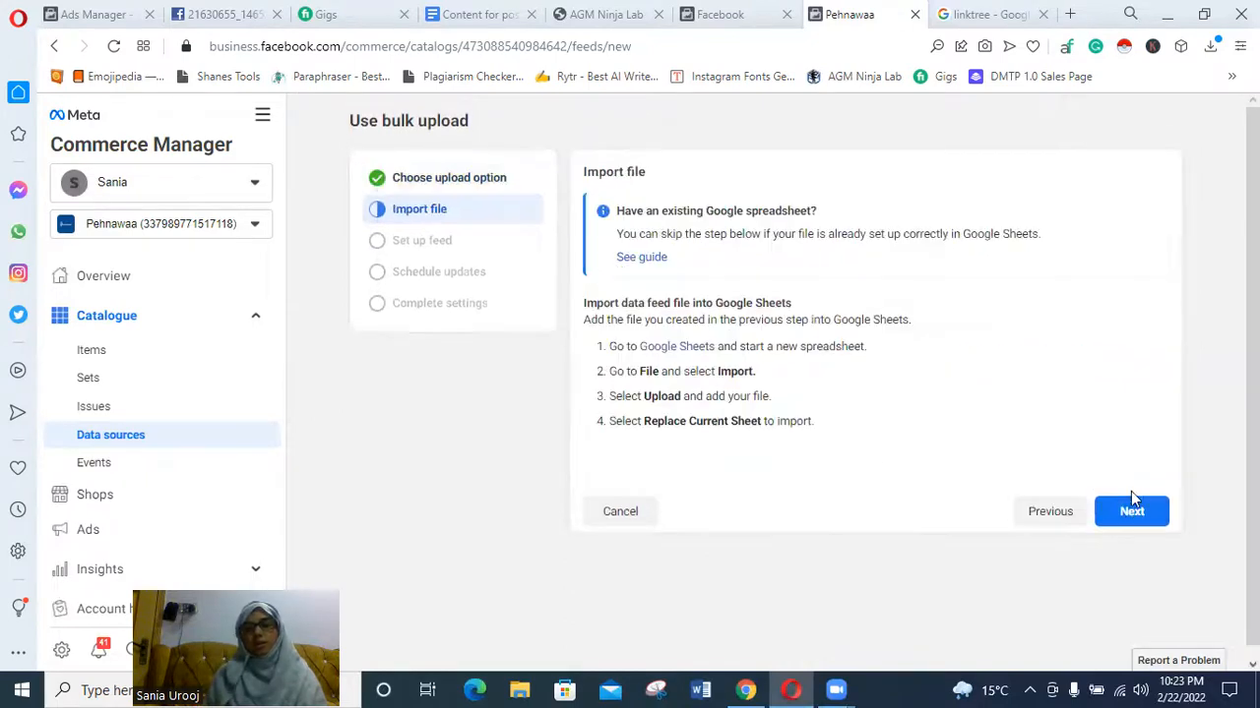
Open Google Sheets from the import instructions and advance the bulk upload to the feed URL entry
left_click(677, 346)
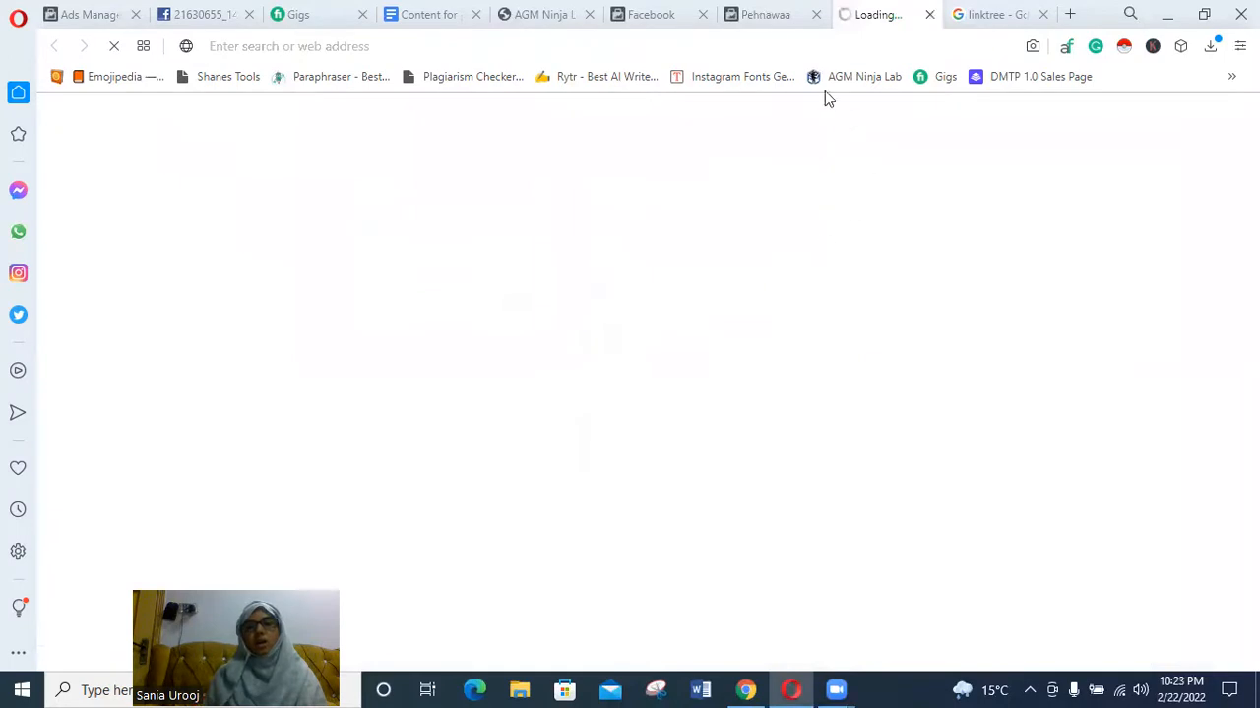
left_click(769, 17)
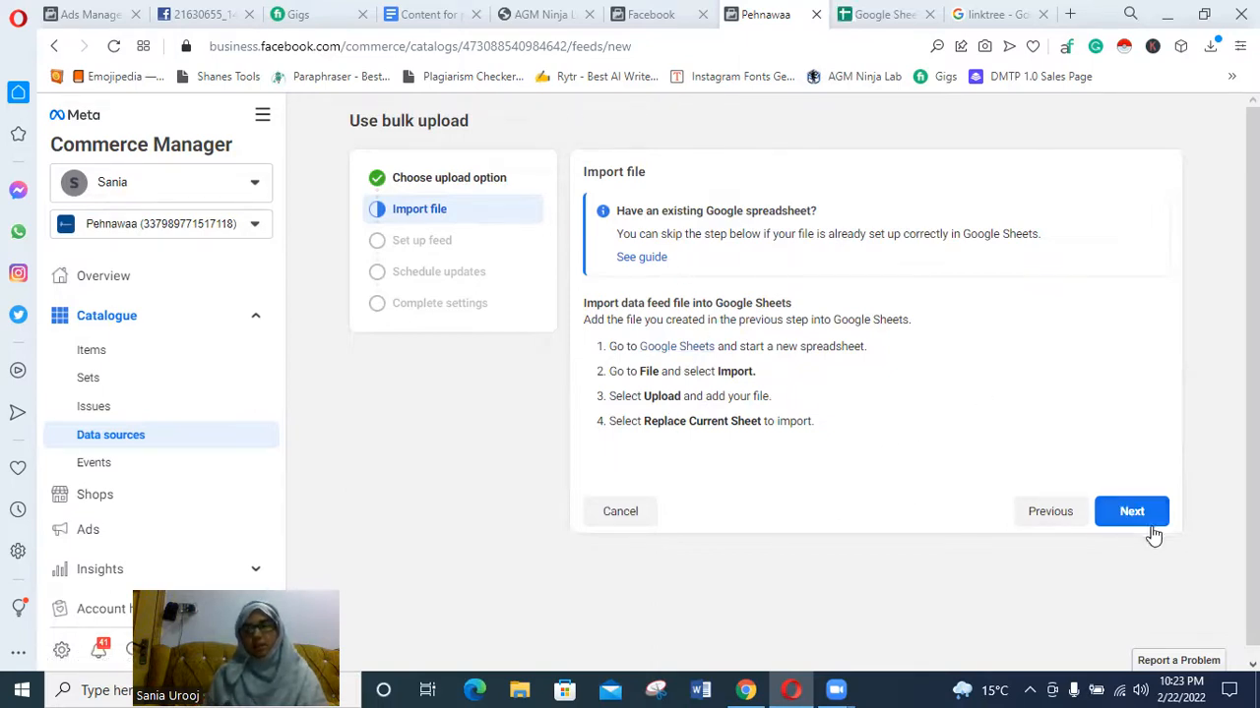
left_click(1148, 513)
left_click(817, 245)
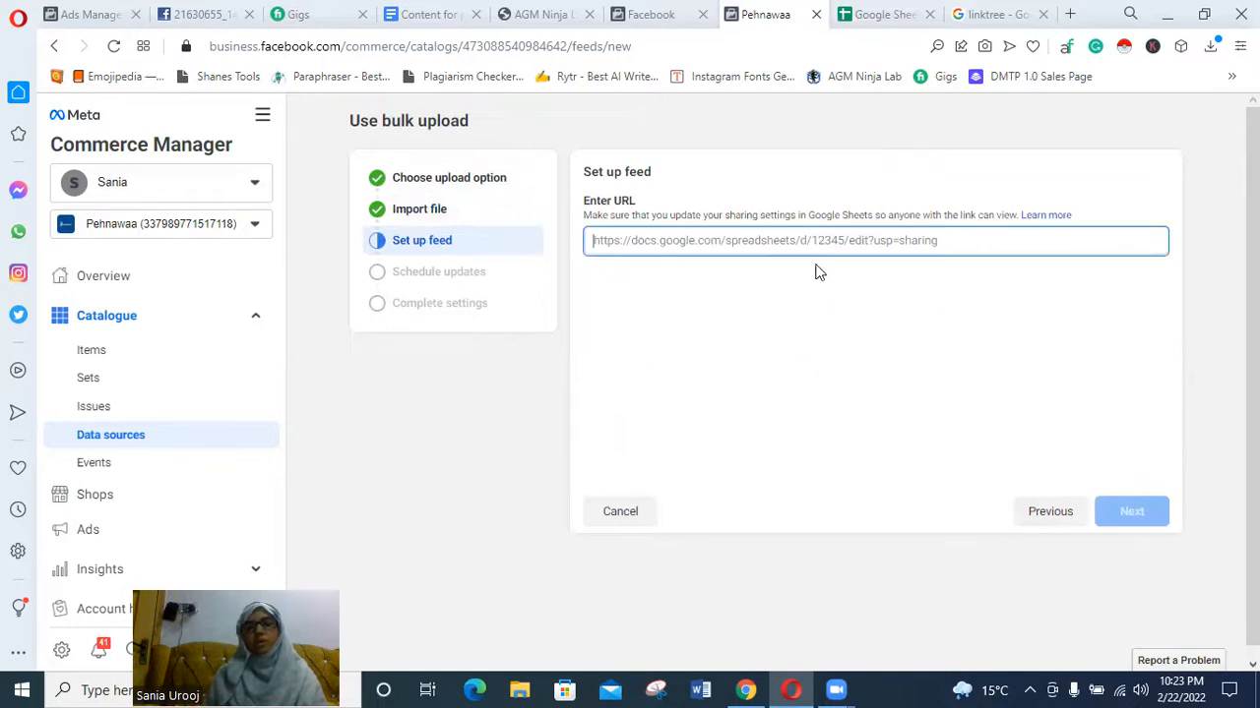
Switch to Google Sheets and create a new blank spreadsheet
left_click(880, 12)
left_click(318, 45)
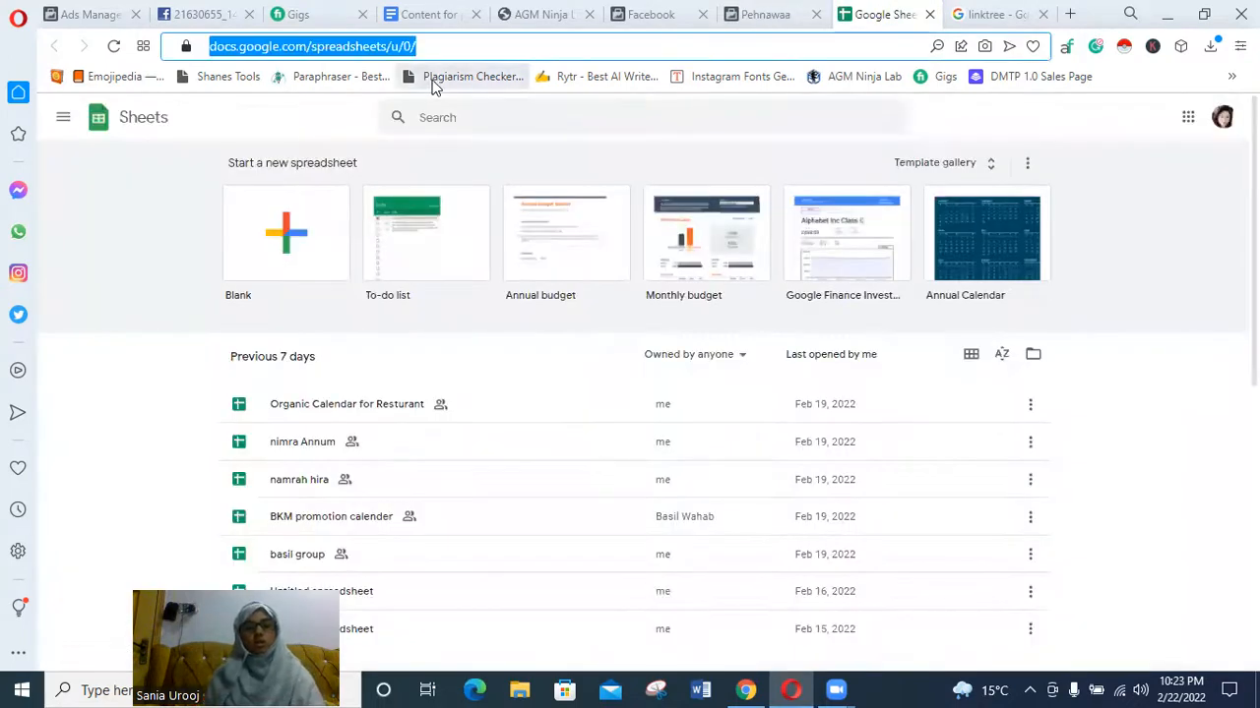
left_click(309, 250)
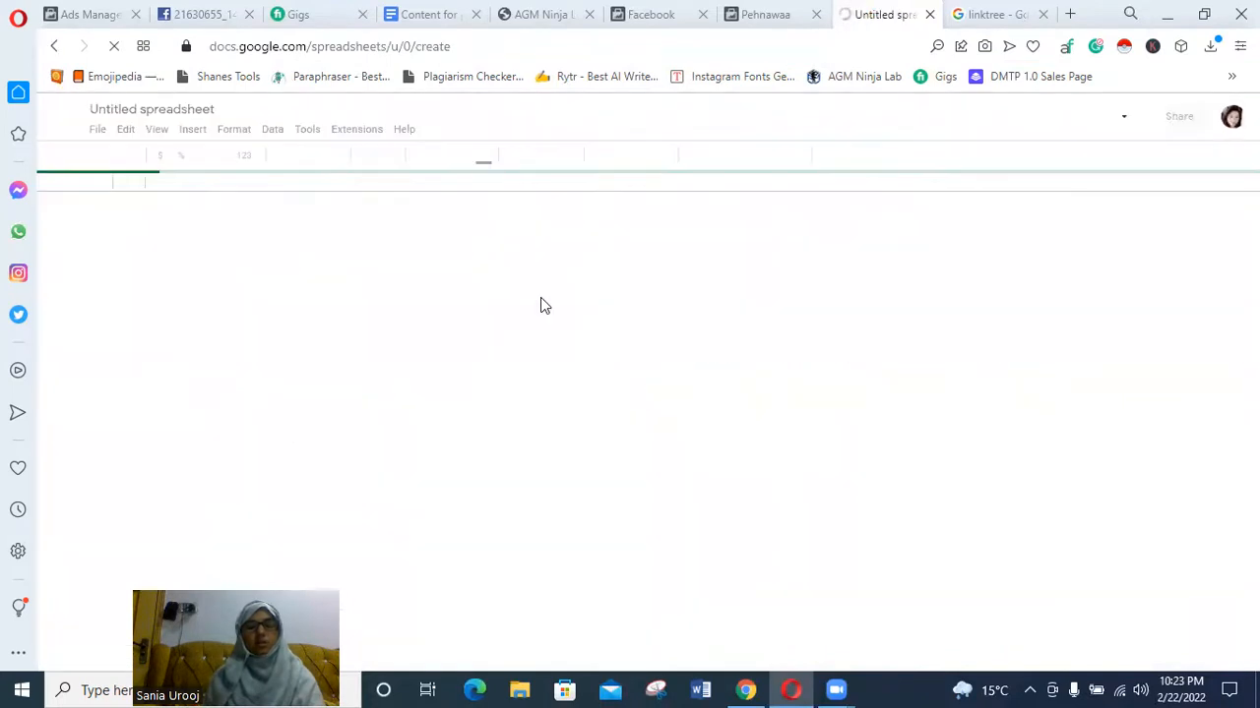
left_click(309, 49)
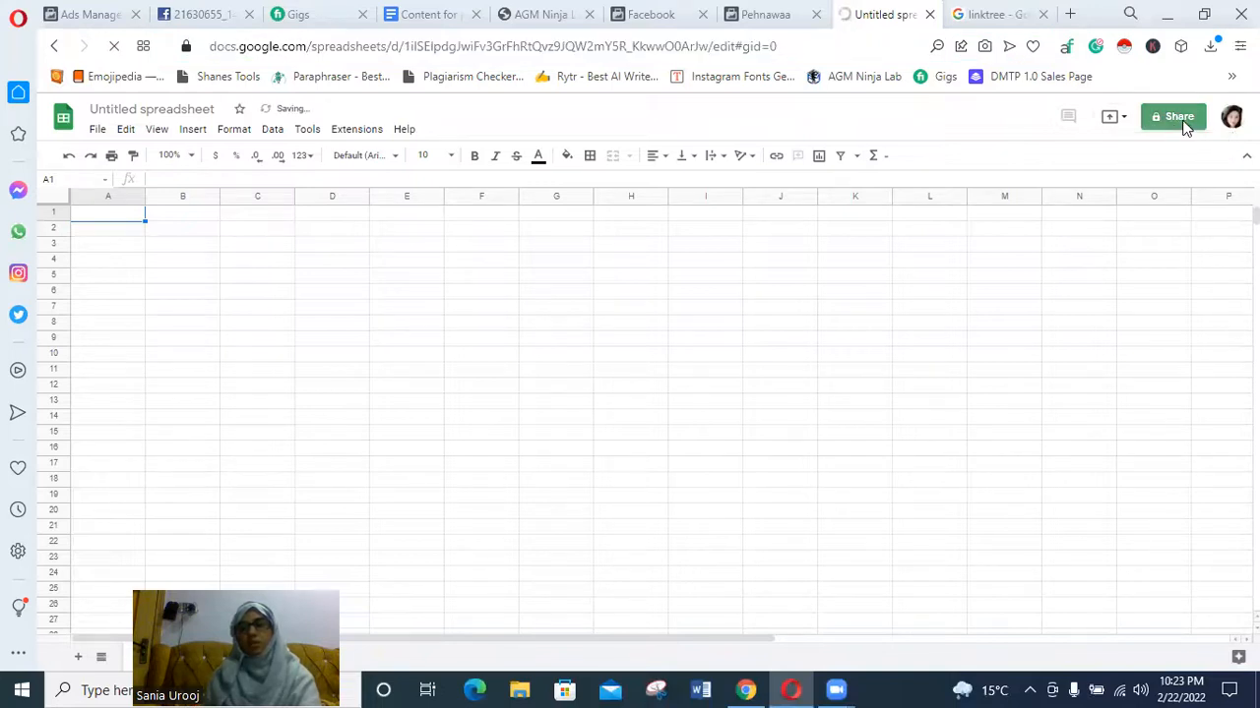
Dismiss the prompt to name the file before sharing and rename the spreadsheet as a
left_click(1184, 126)
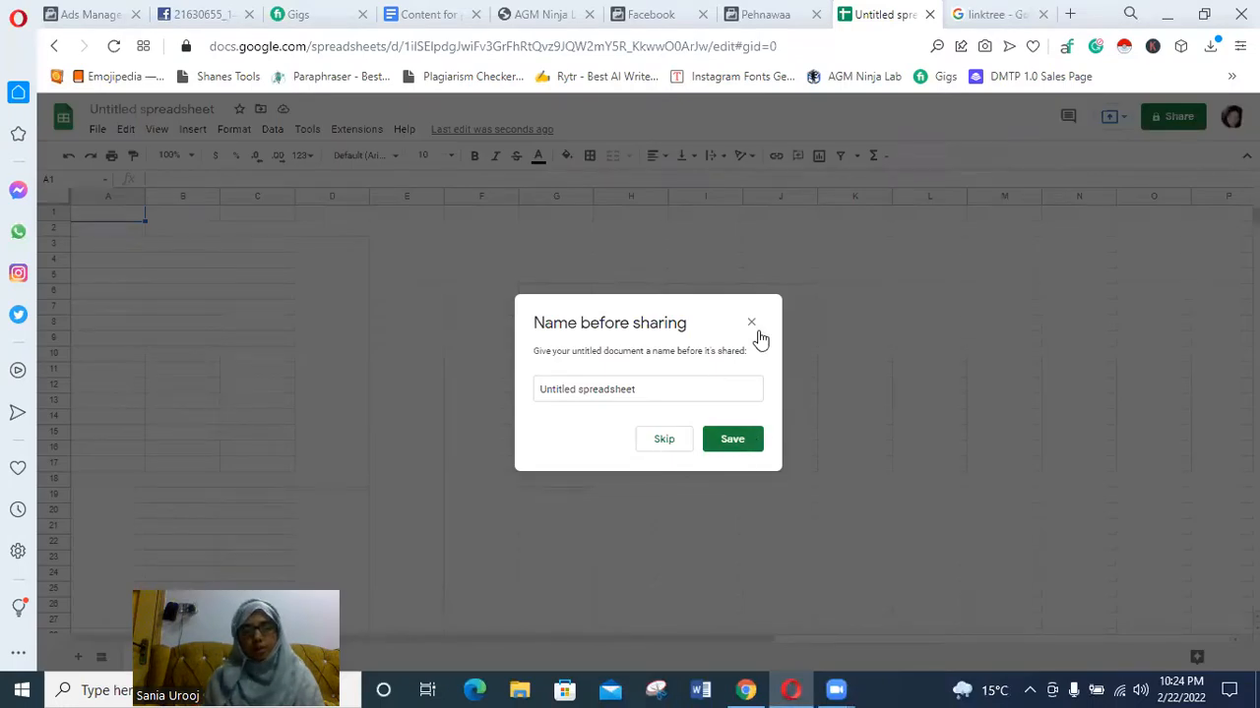
left_click(752, 323)
left_click(150, 111)
type("a")
key("Return")
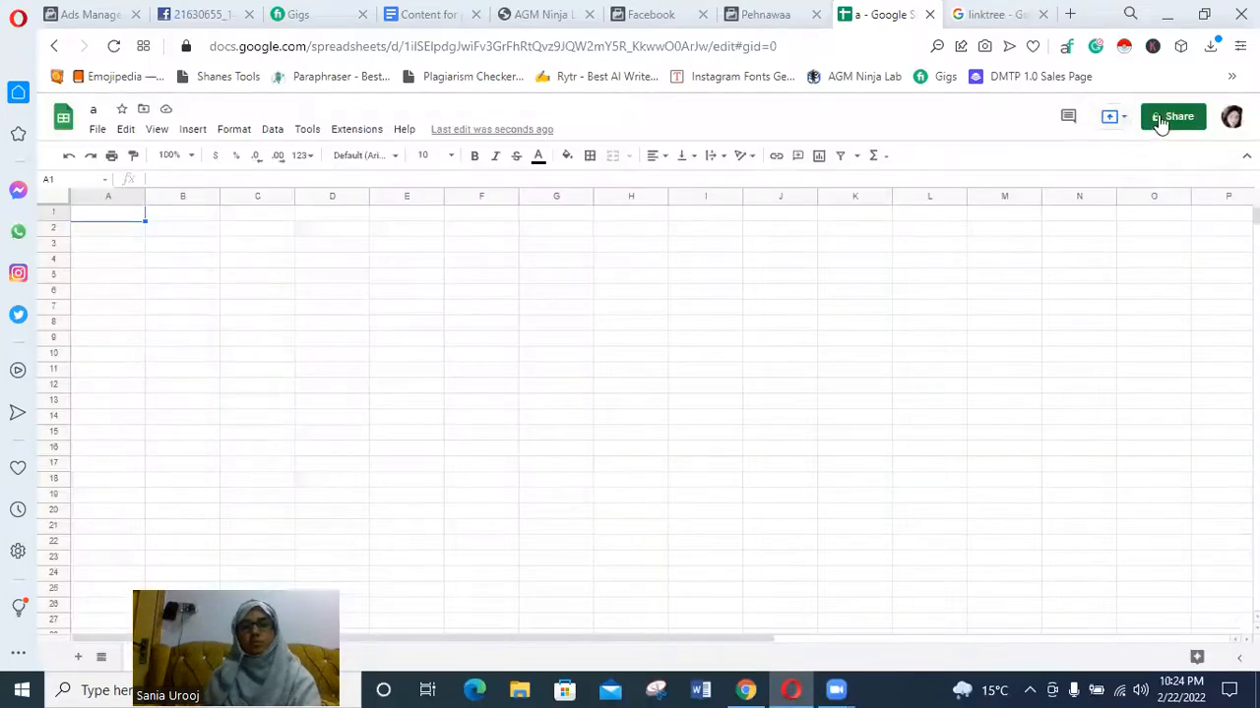
Share the spreadsheet with anyone with the link as Editor and copy the sharing link
left_click(1165, 117)
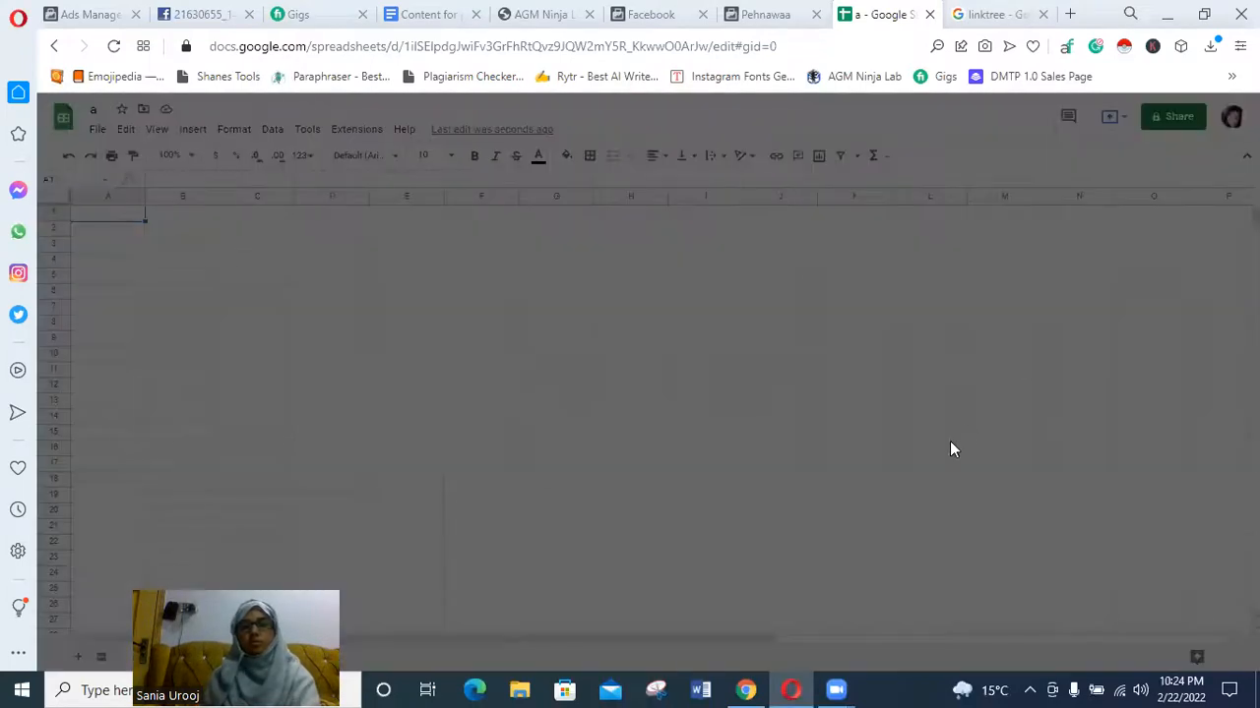
left_click(483, 506)
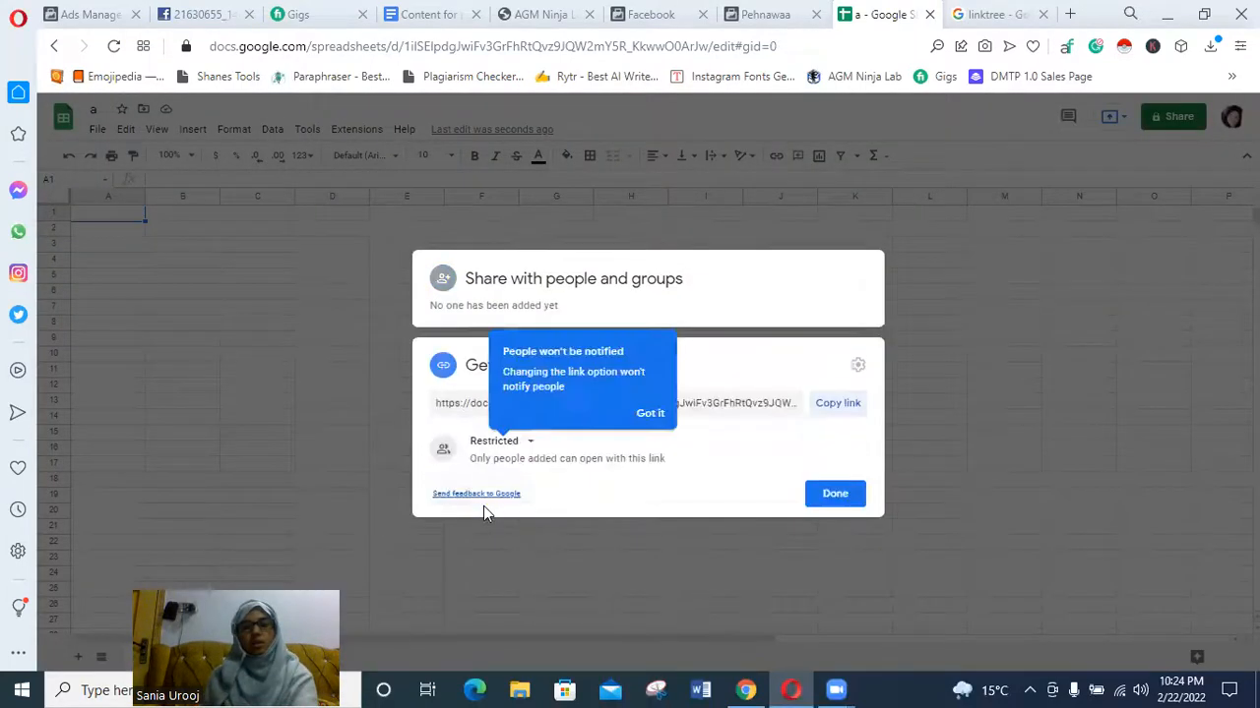
left_click(496, 442)
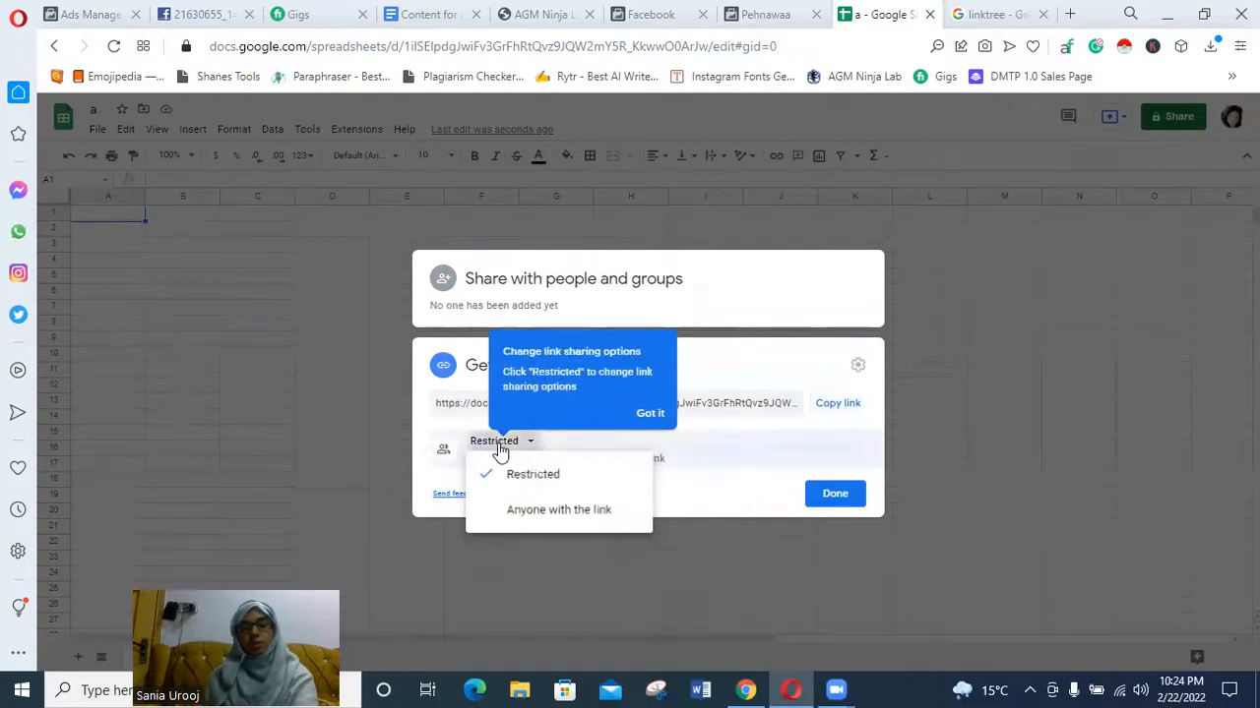
left_click(629, 505)
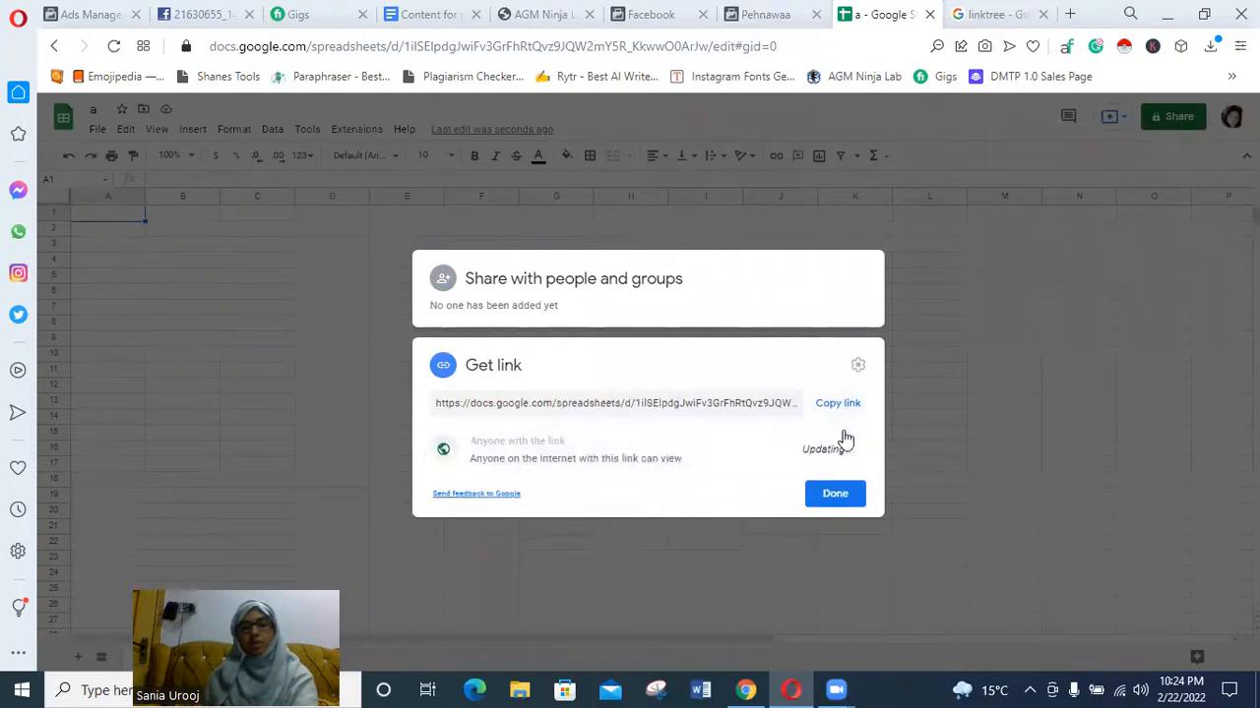
left_click(838, 405)
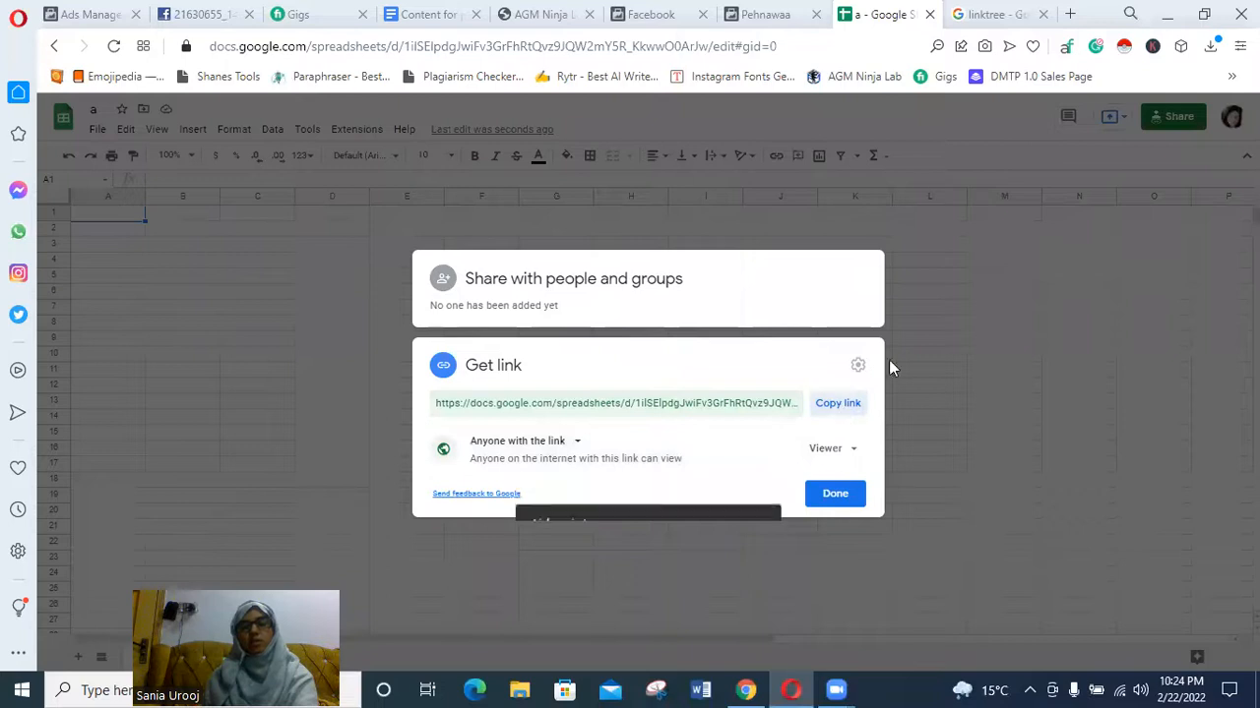
left_click(848, 450)
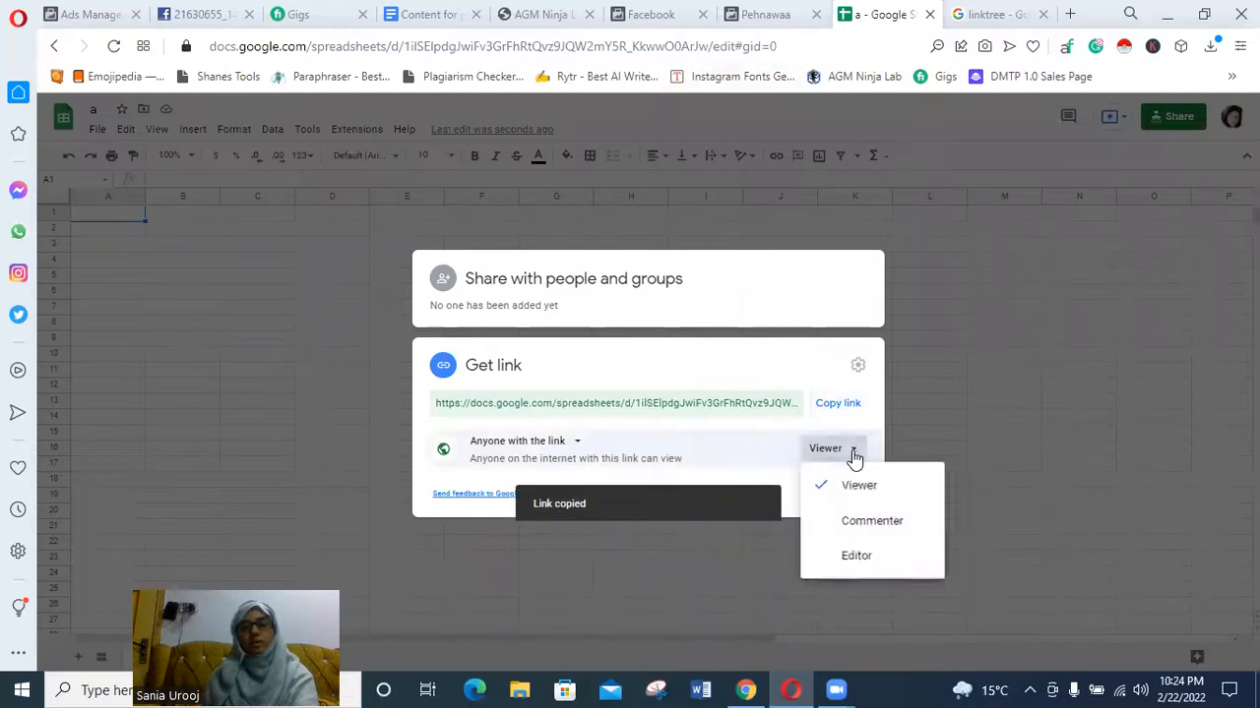
left_click(852, 569)
left_click(838, 403)
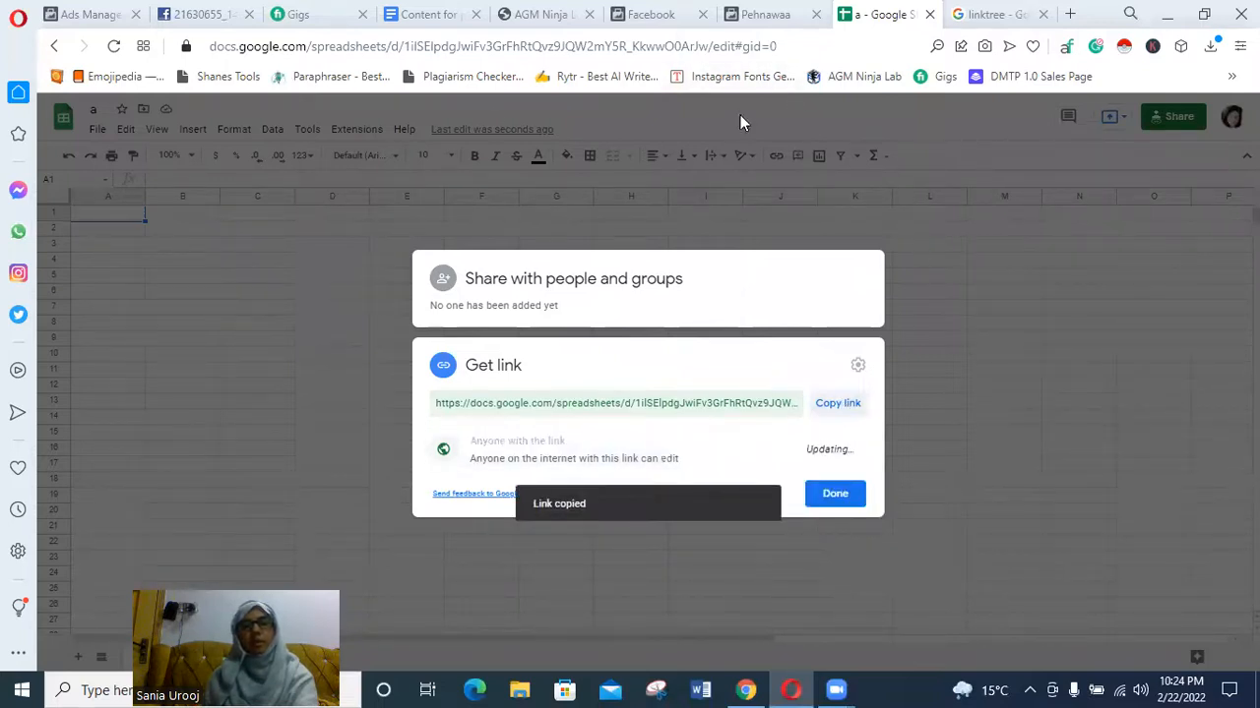
Return to the Commerce Manager feed setup, paste the spreadsheet link as the feed URL and submit it
left_click(762, 13)
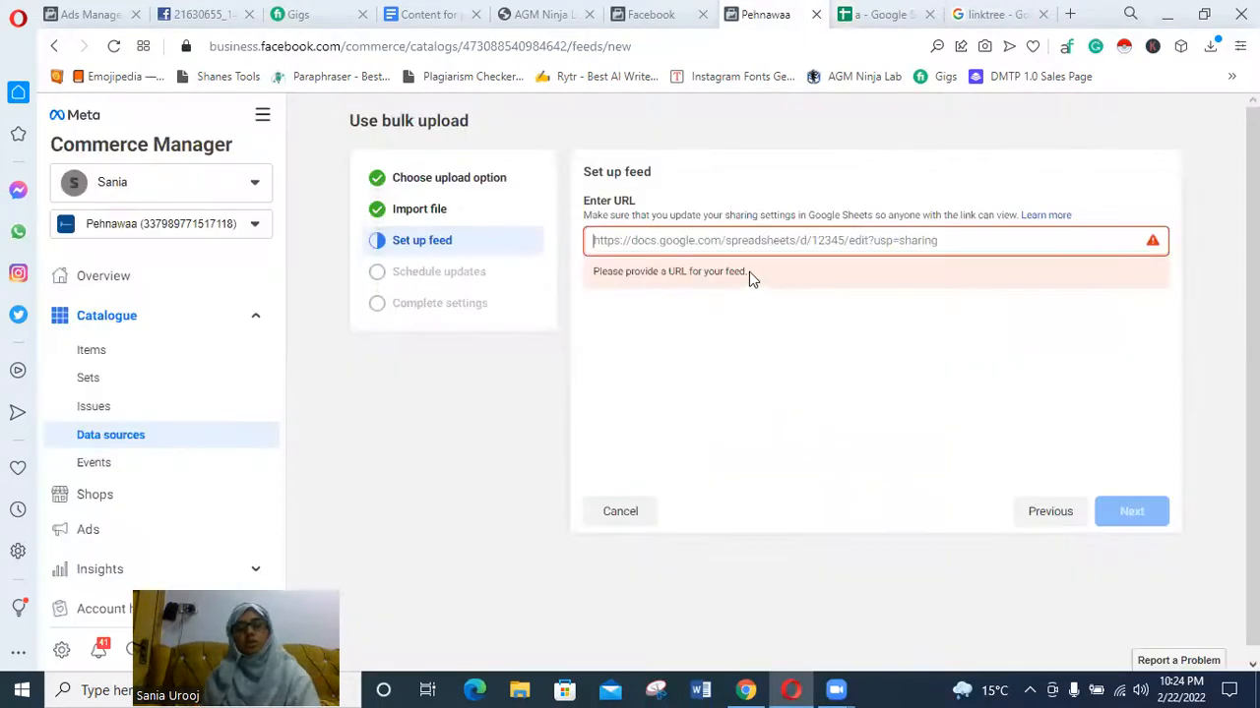
key("ctrl+v")
left_click(725, 399)
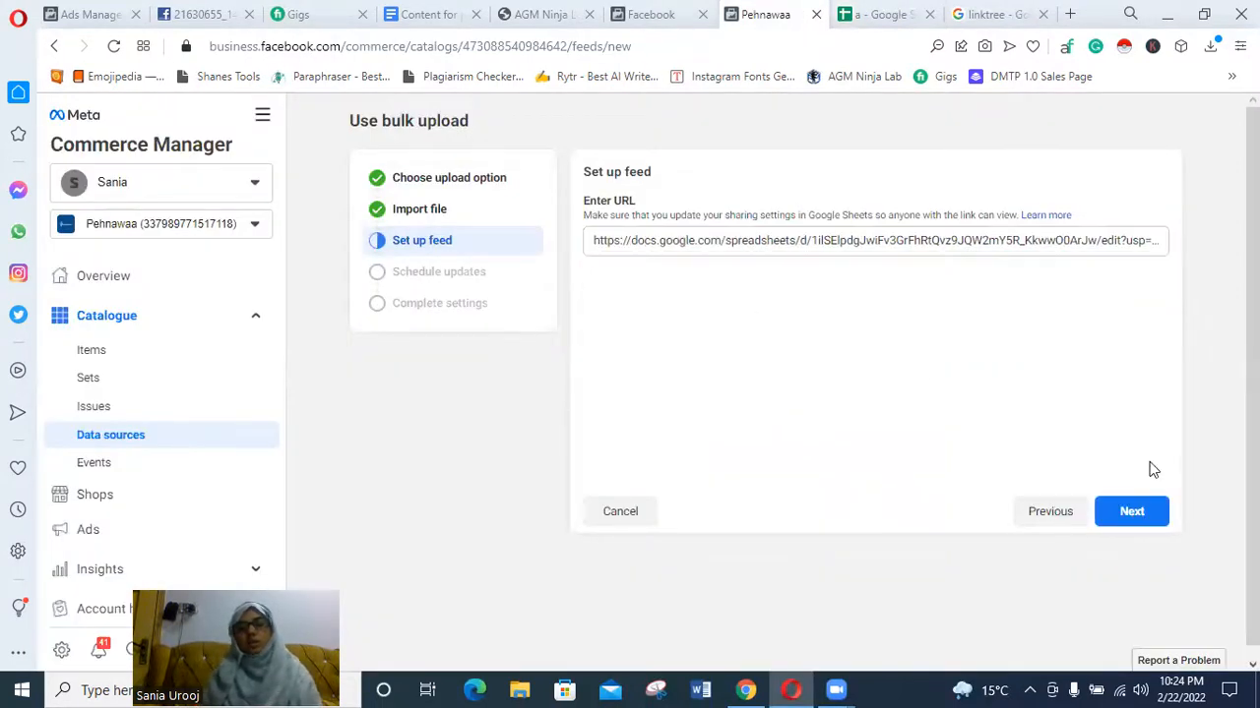
left_click(1130, 509)
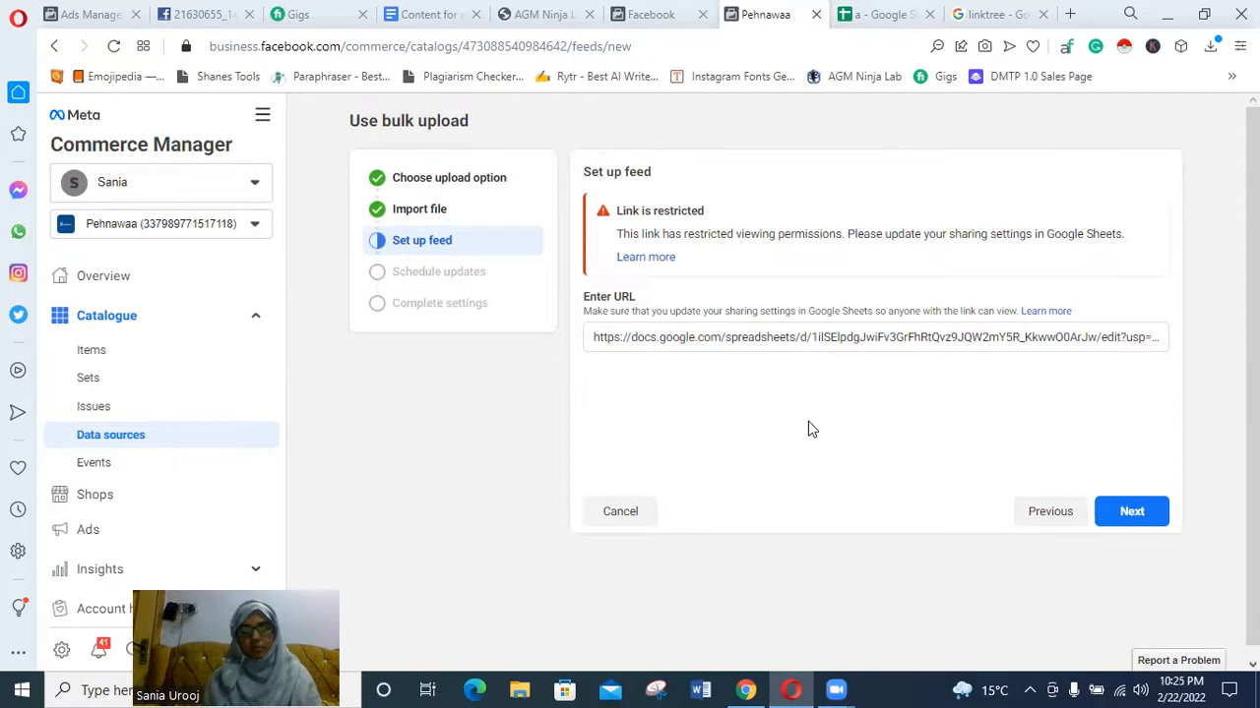
Reselect Editor access for anyone with the spreadsheet's link and copy the link again
left_click(881, 13)
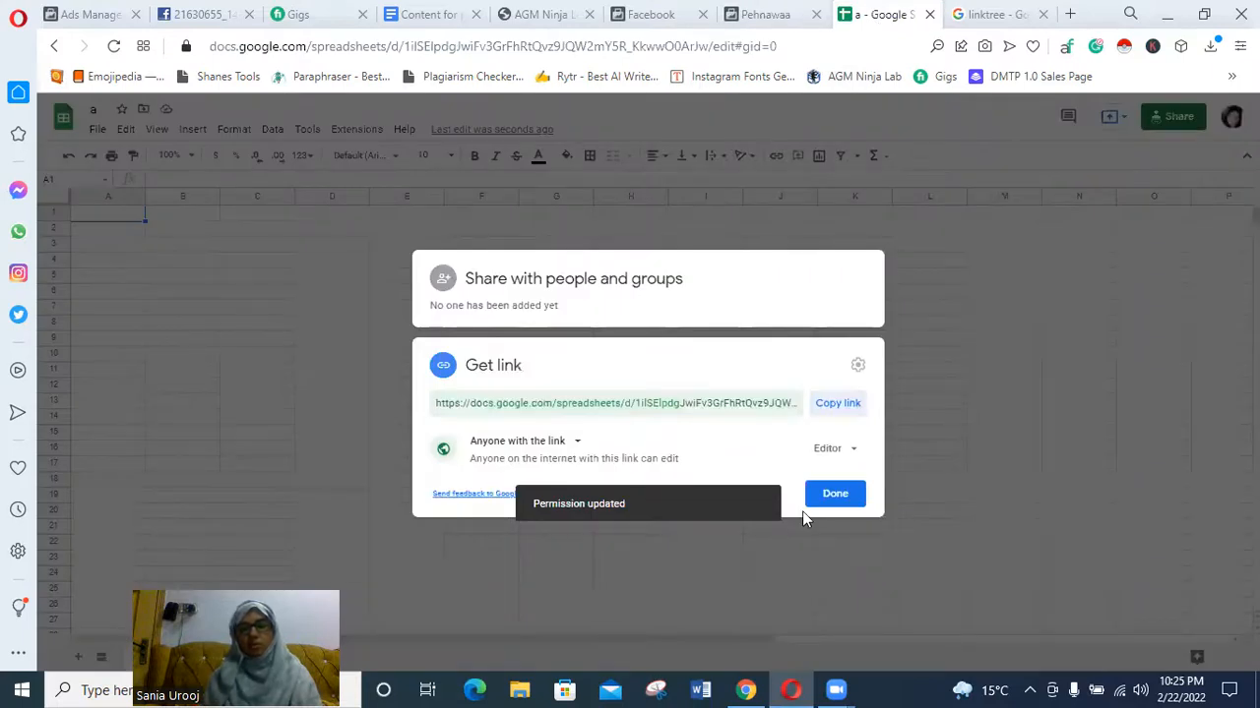
left_click(850, 450)
left_click(880, 558)
left_click(837, 405)
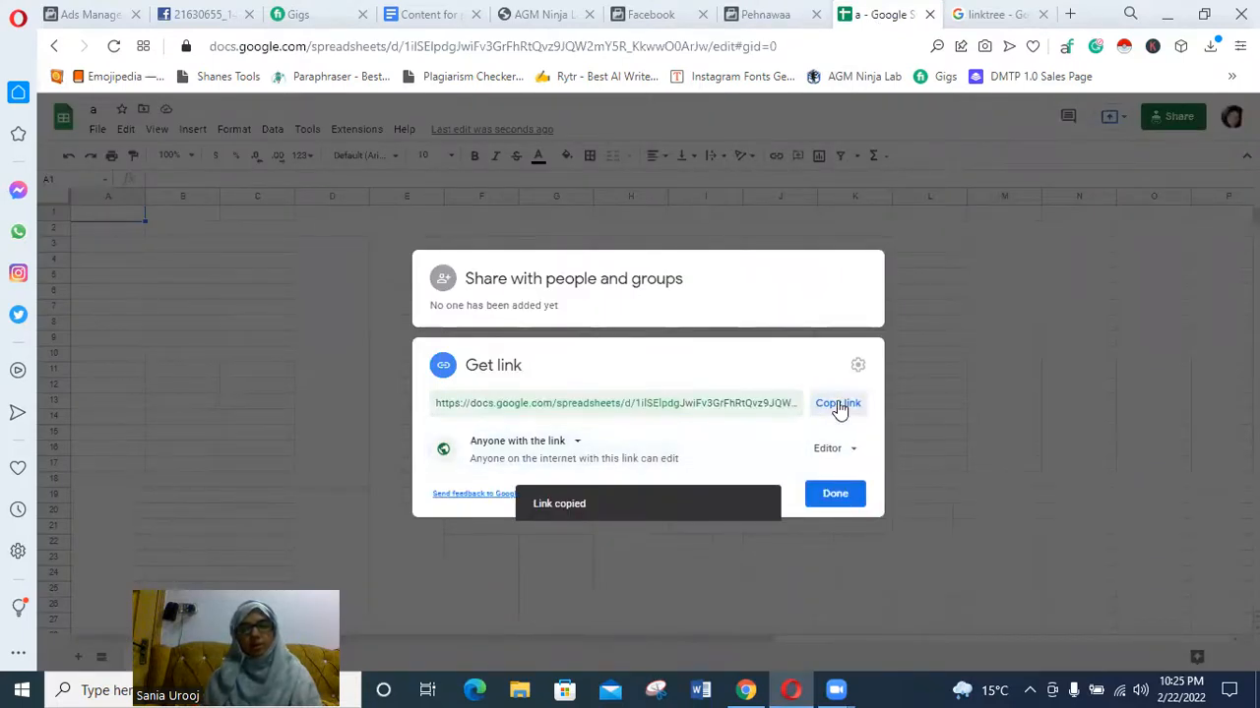
Try to replace the feed URL in Commerce Manager with the newly copied spreadsheet link and continue
left_click(766, 12)
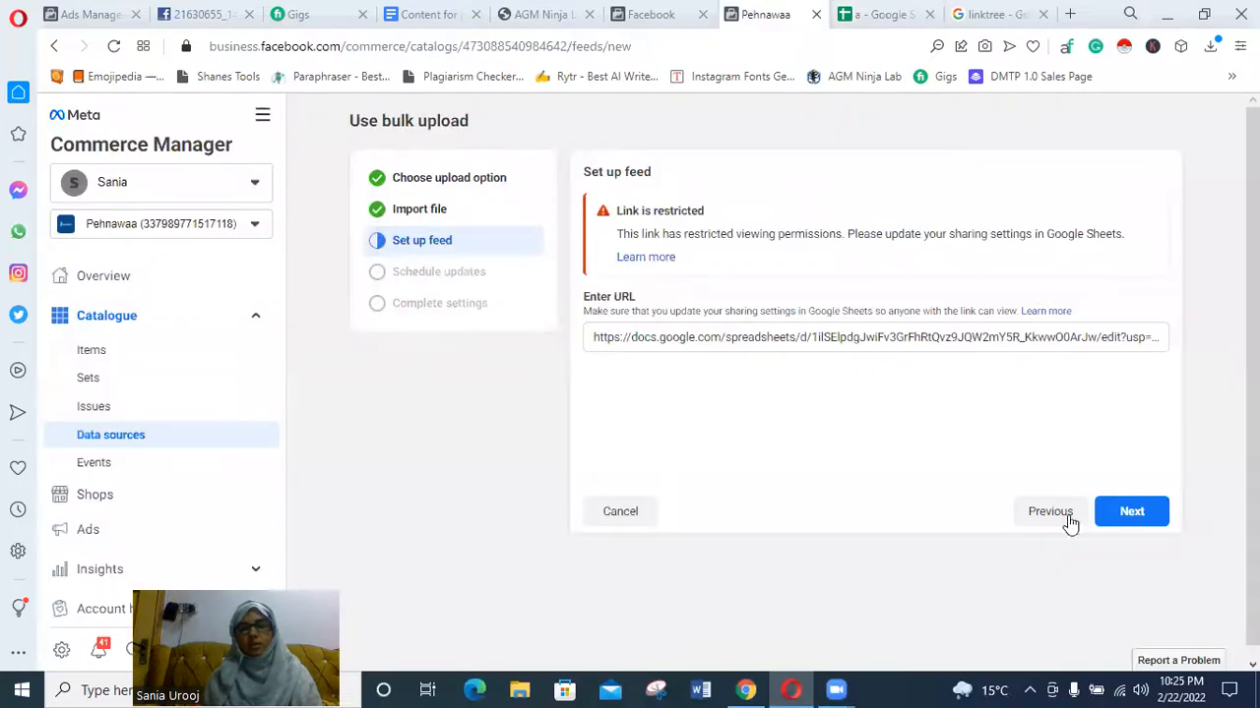
triple_click(937, 336)
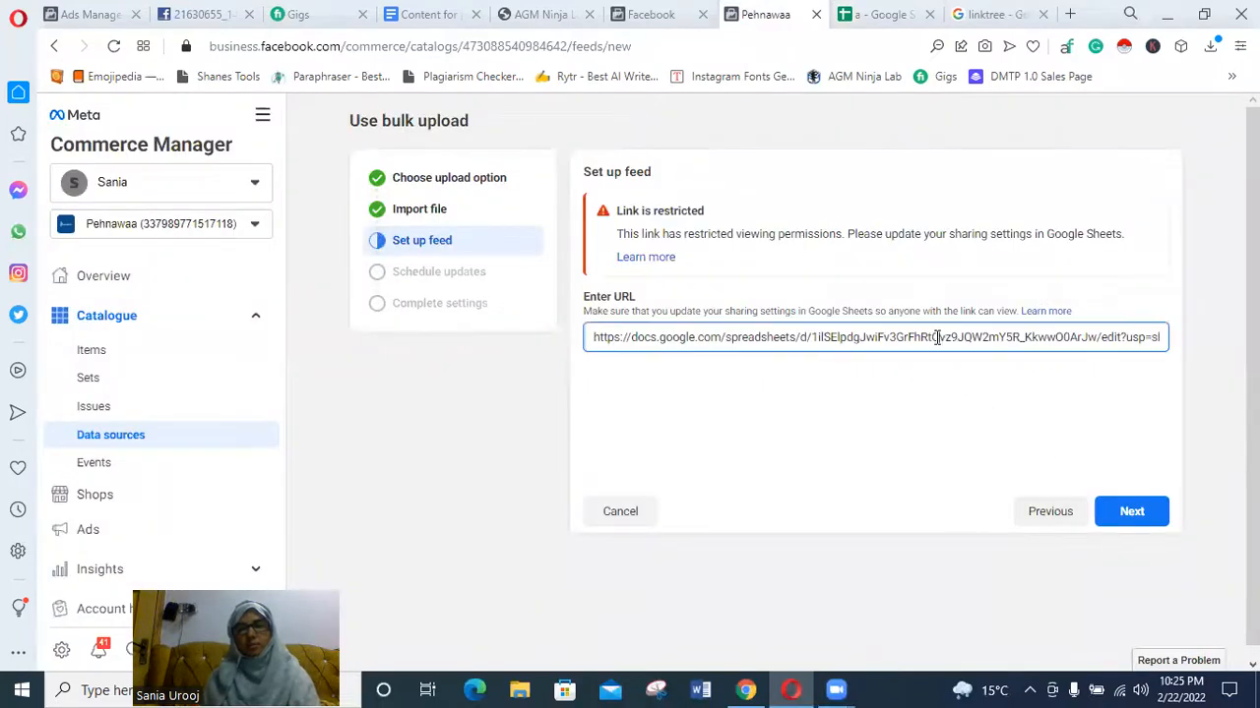
key("ctrl+v")
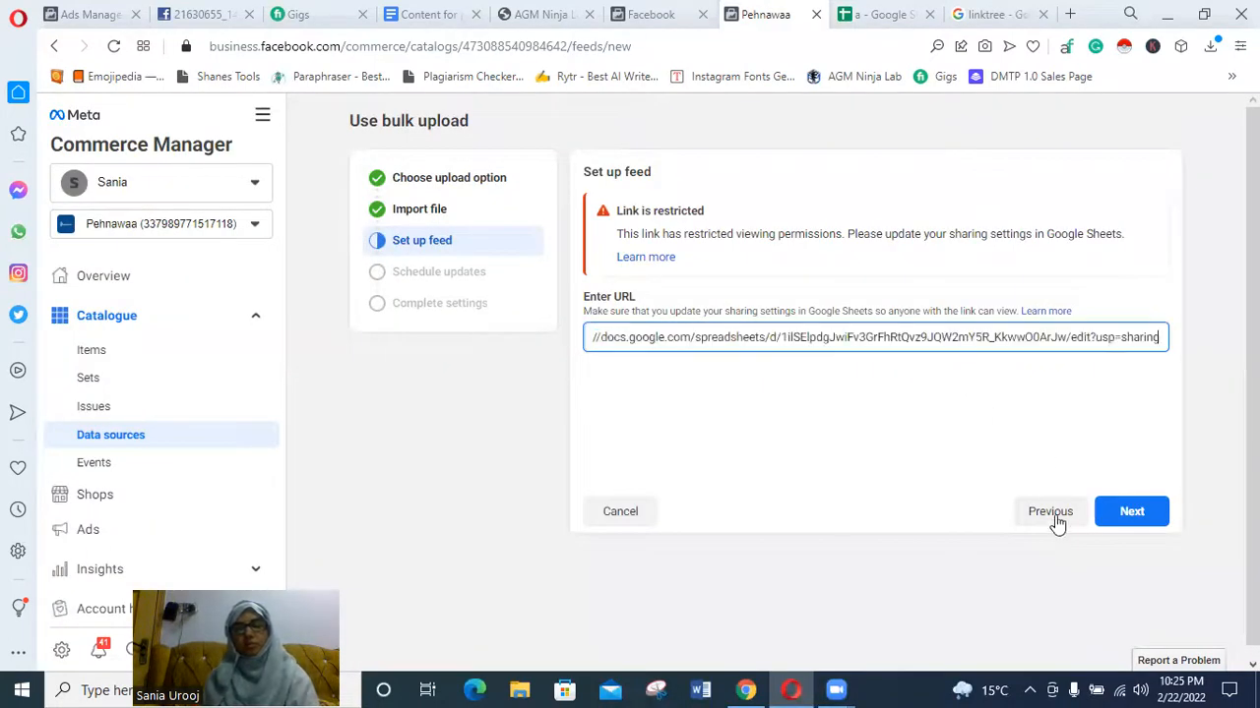
left_click(1136, 513)
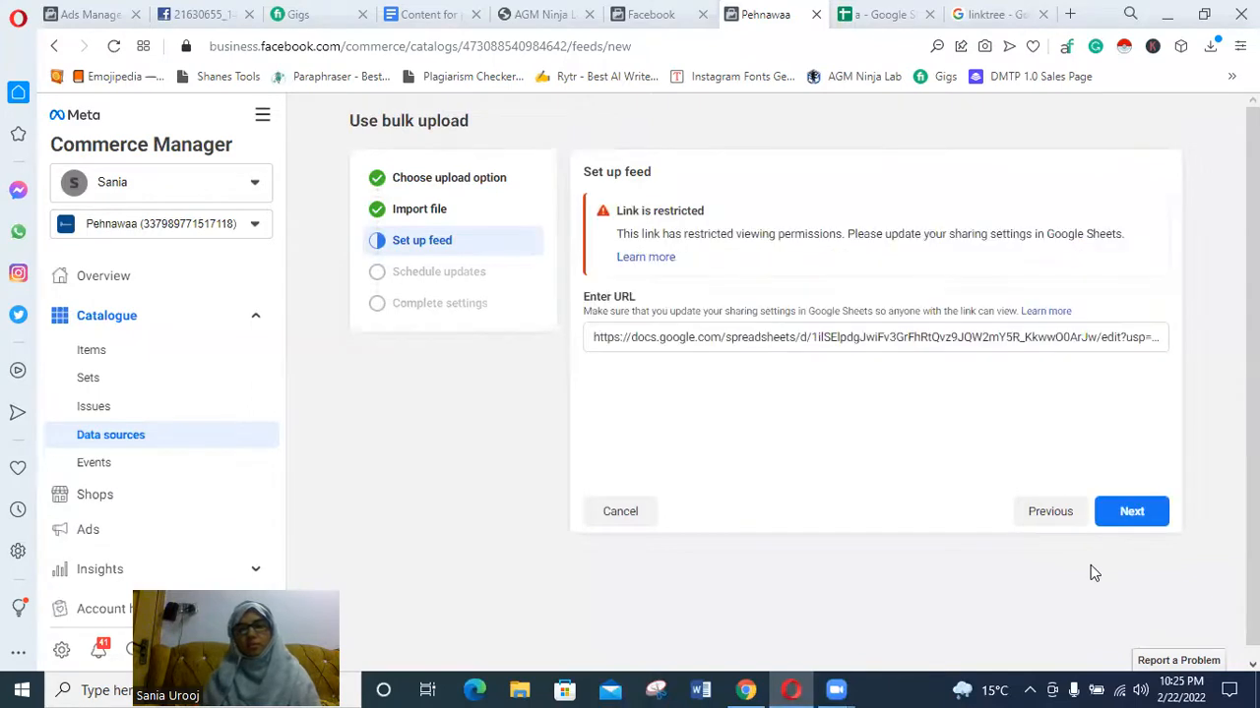
Open the help article on restricted feed links, then set the spreadsheet's link access to Restricted and copy its link
left_click(648, 258)
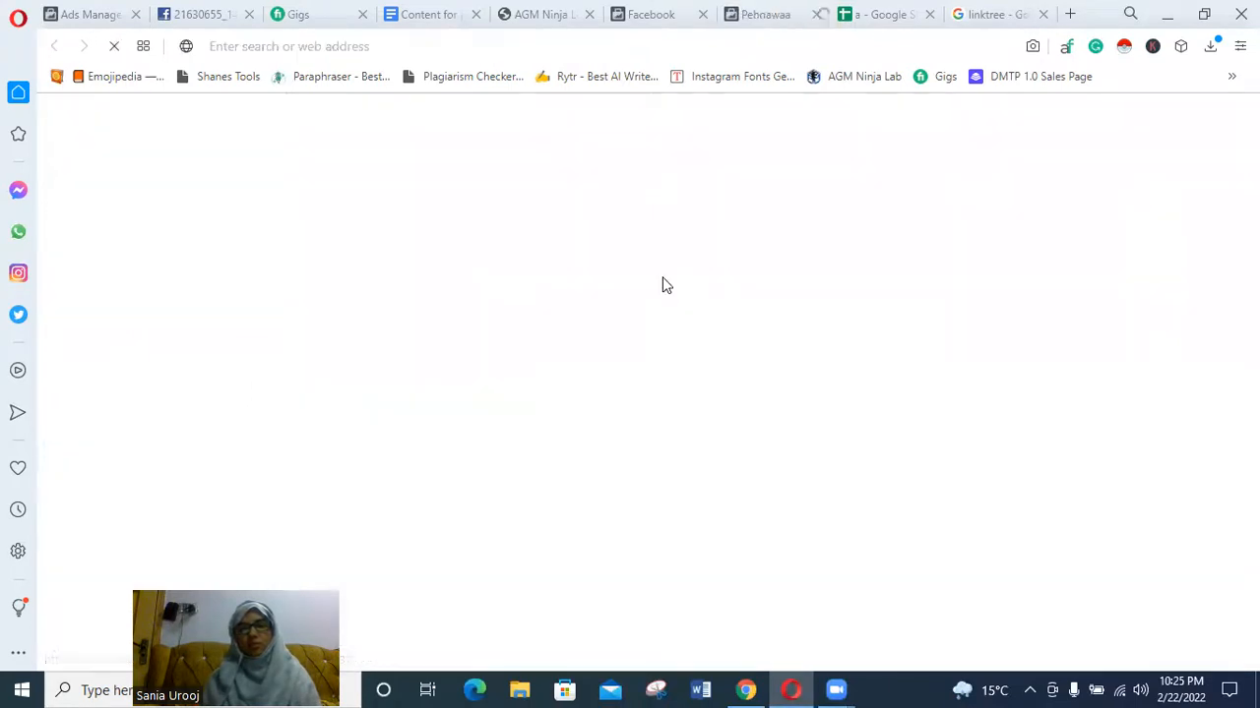
left_click(918, 10)
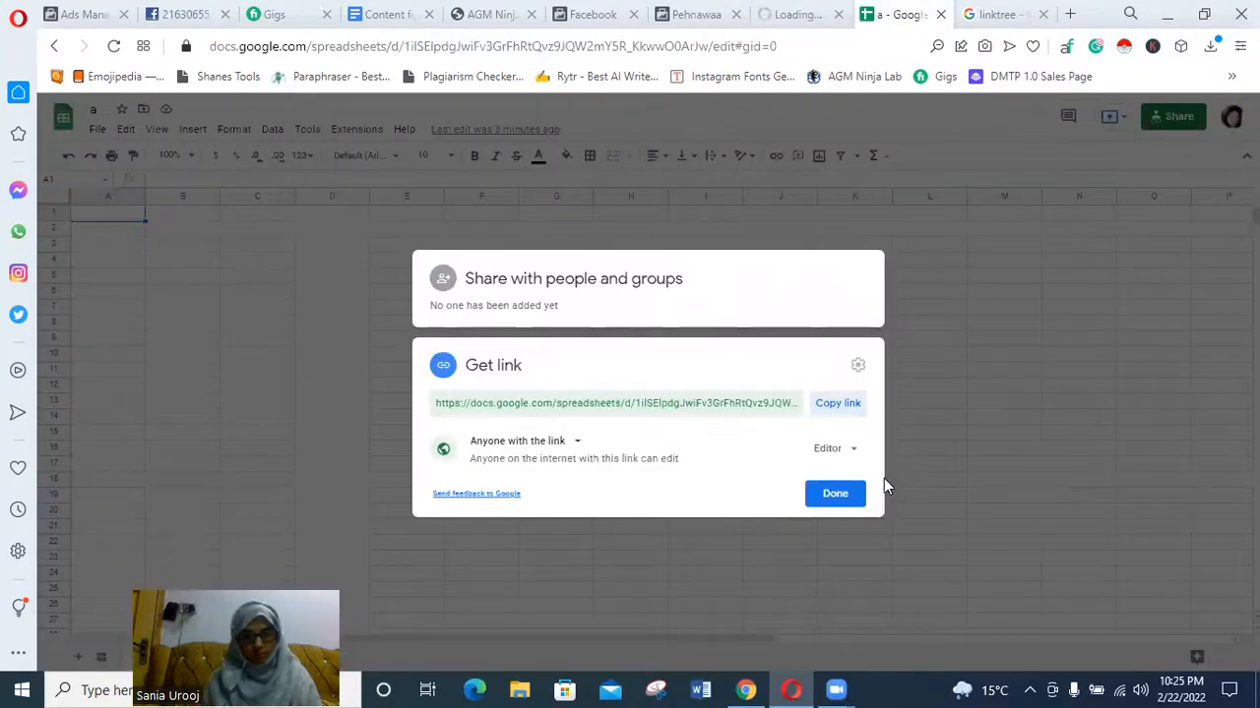
left_click(563, 442)
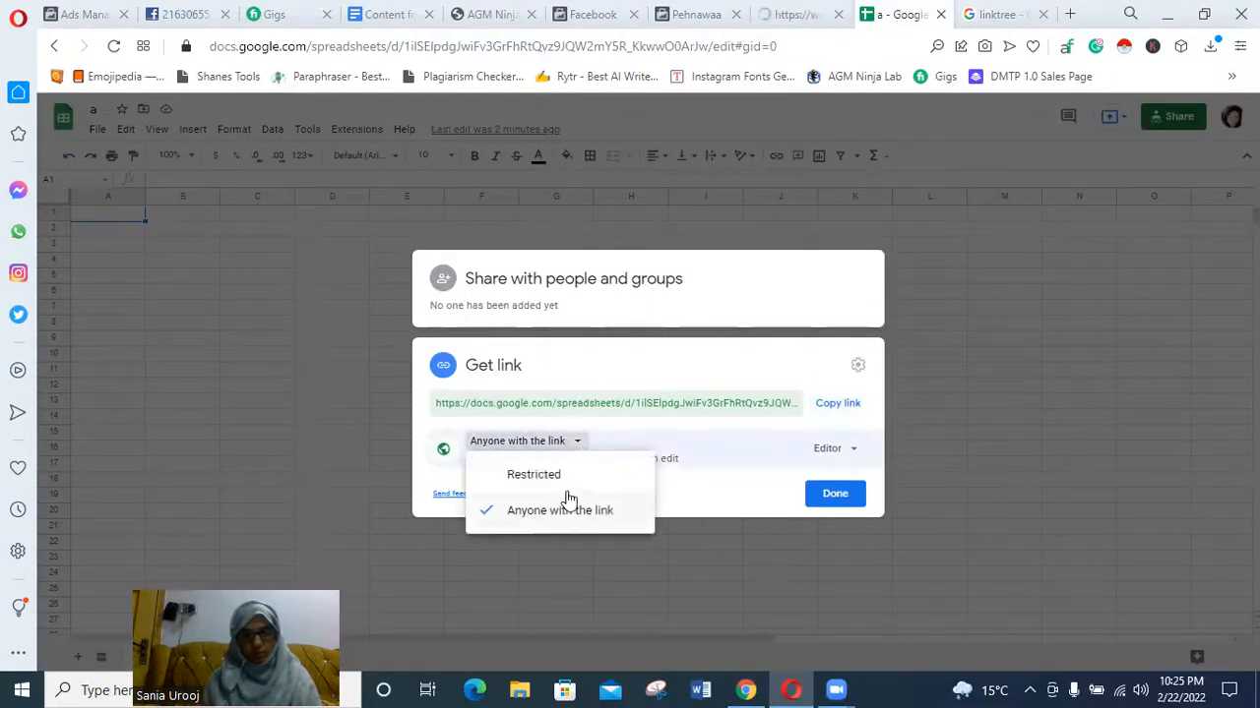
left_click(551, 477)
left_click(835, 403)
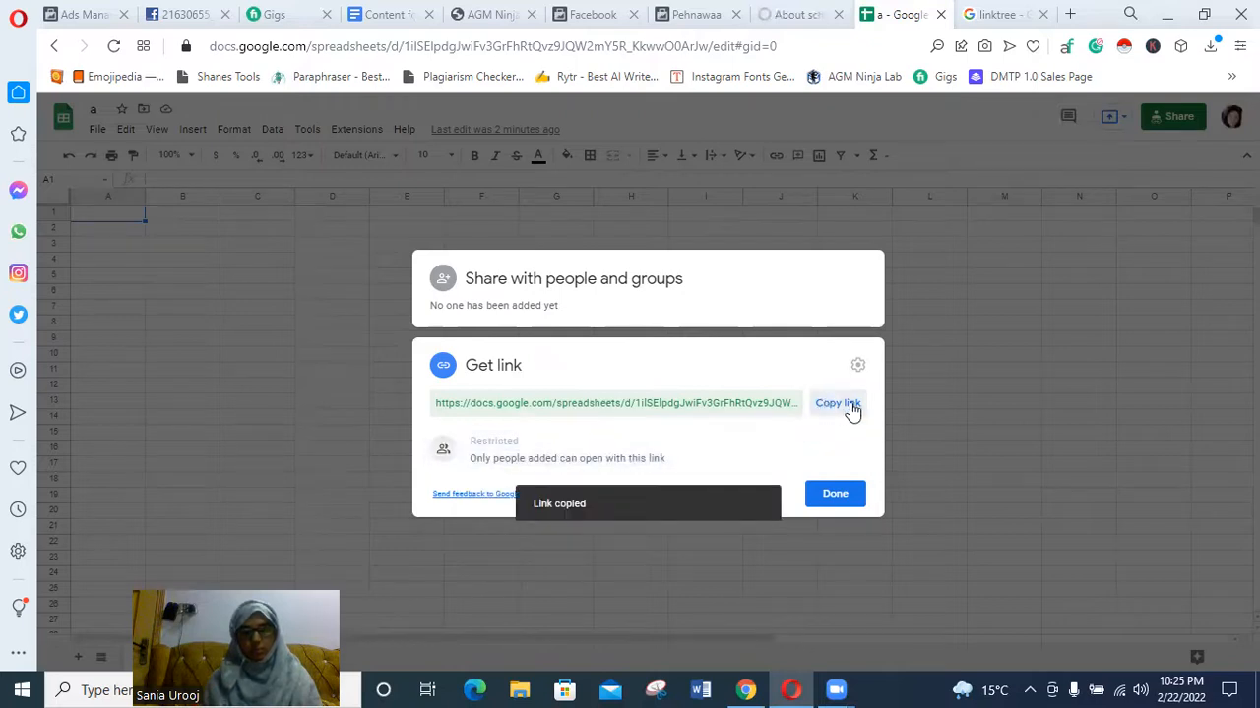
left_click(850, 409)
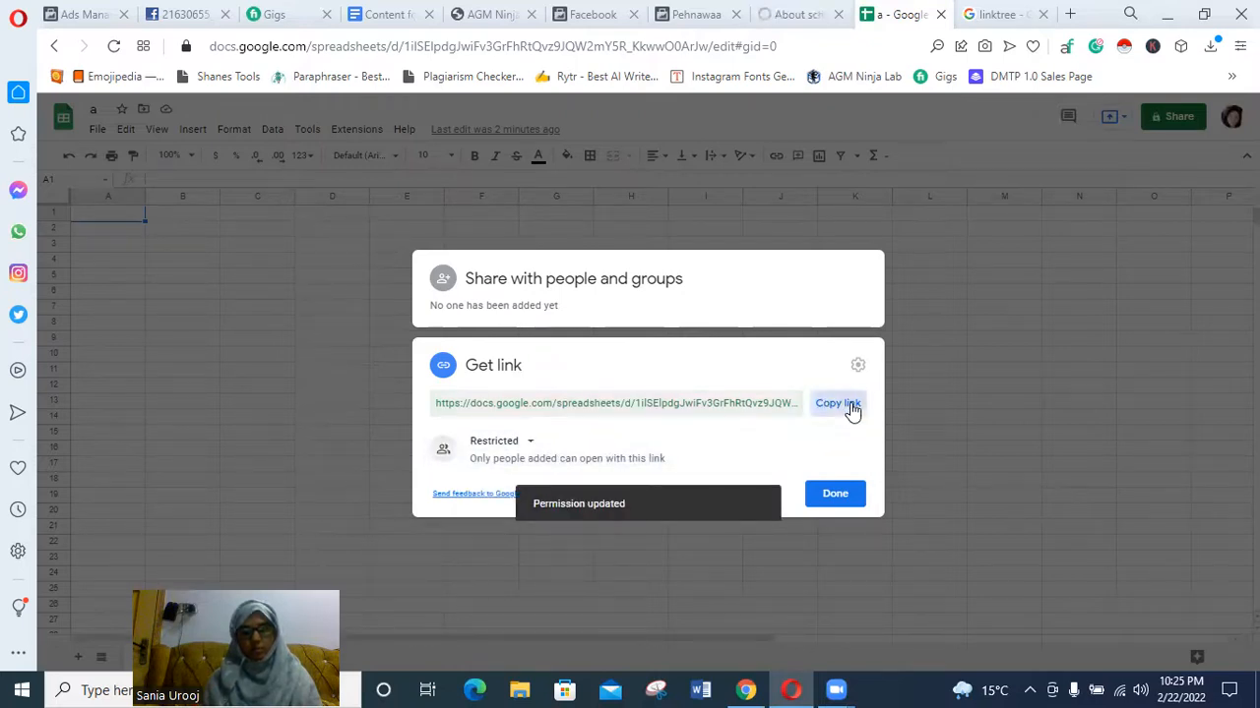
Check the scheduled feed help article, then replace the feed URL in Commerce Manager with the copied spreadsheet link and submit it
left_click(793, 13)
scroll(622, 463, "down", 5)
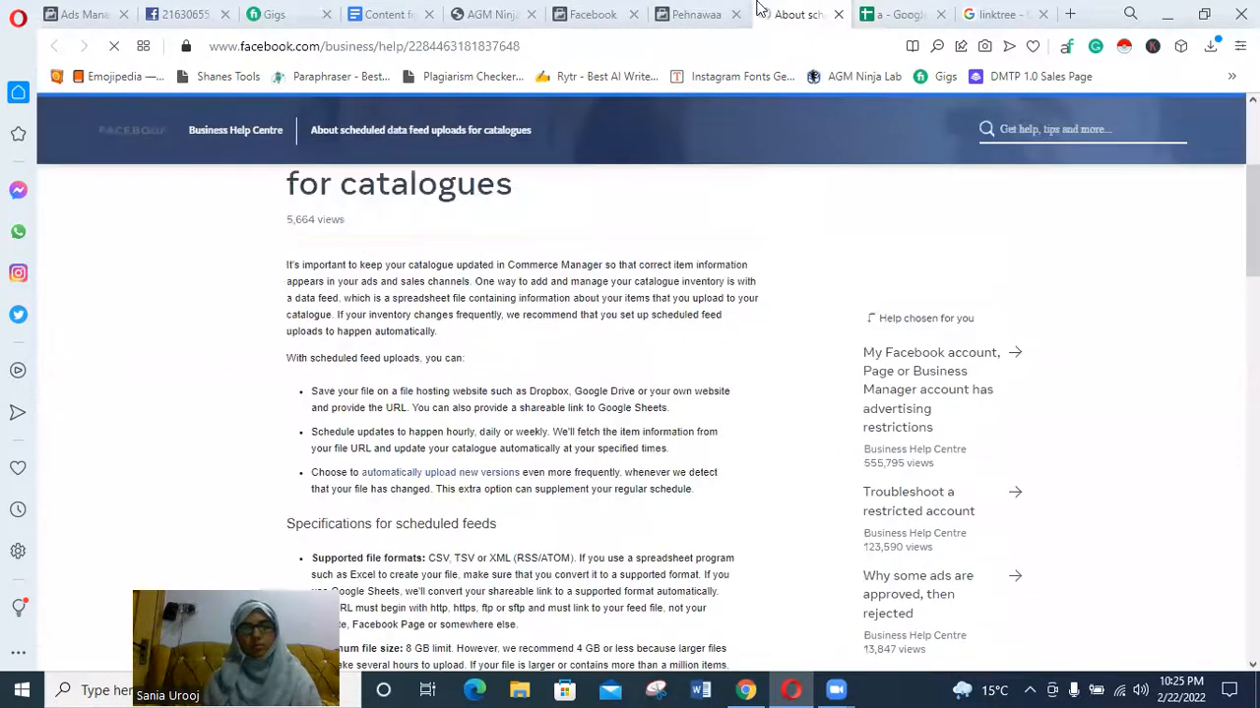
left_click(709, 14)
left_click(981, 336)
key("ctrl+a")
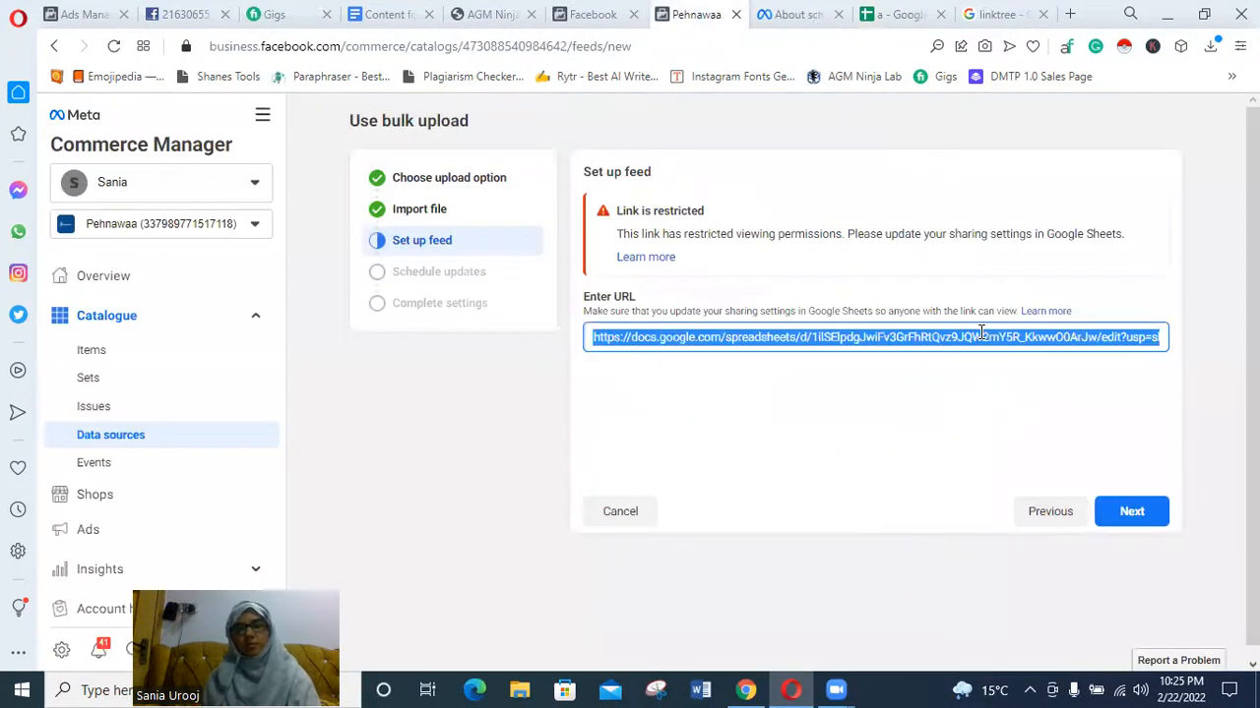
key("ctrl+v")
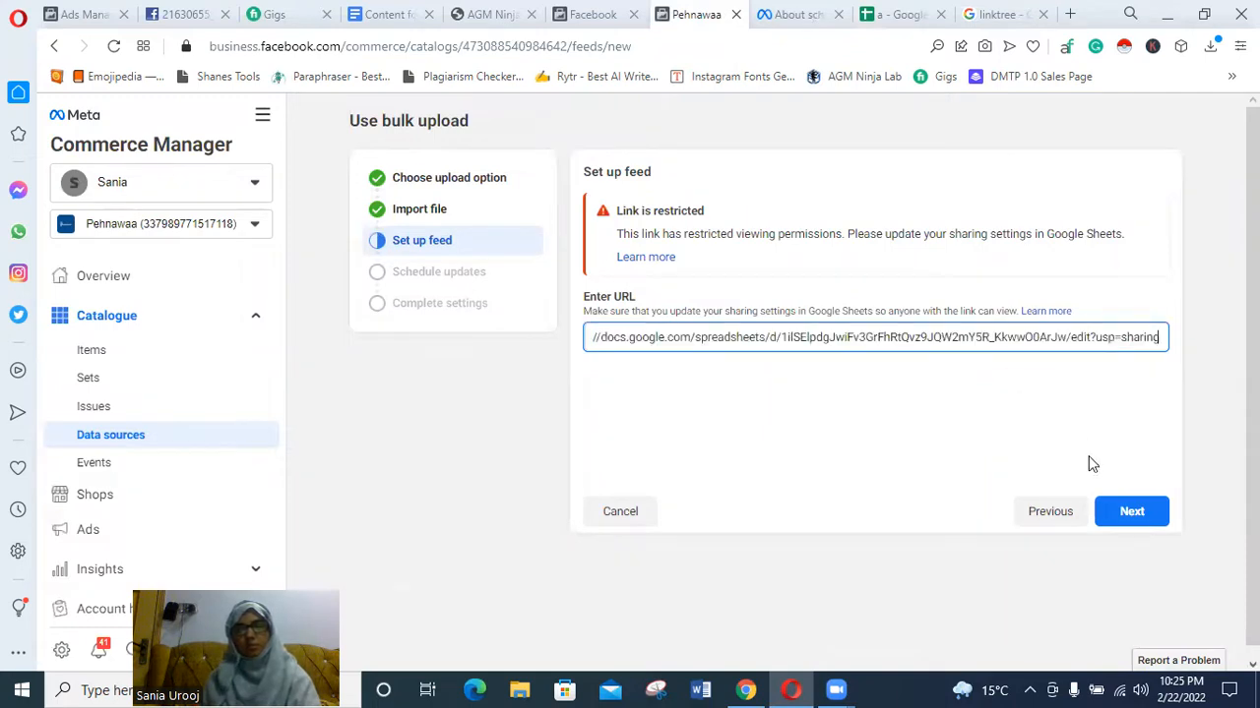
left_click(1147, 514)
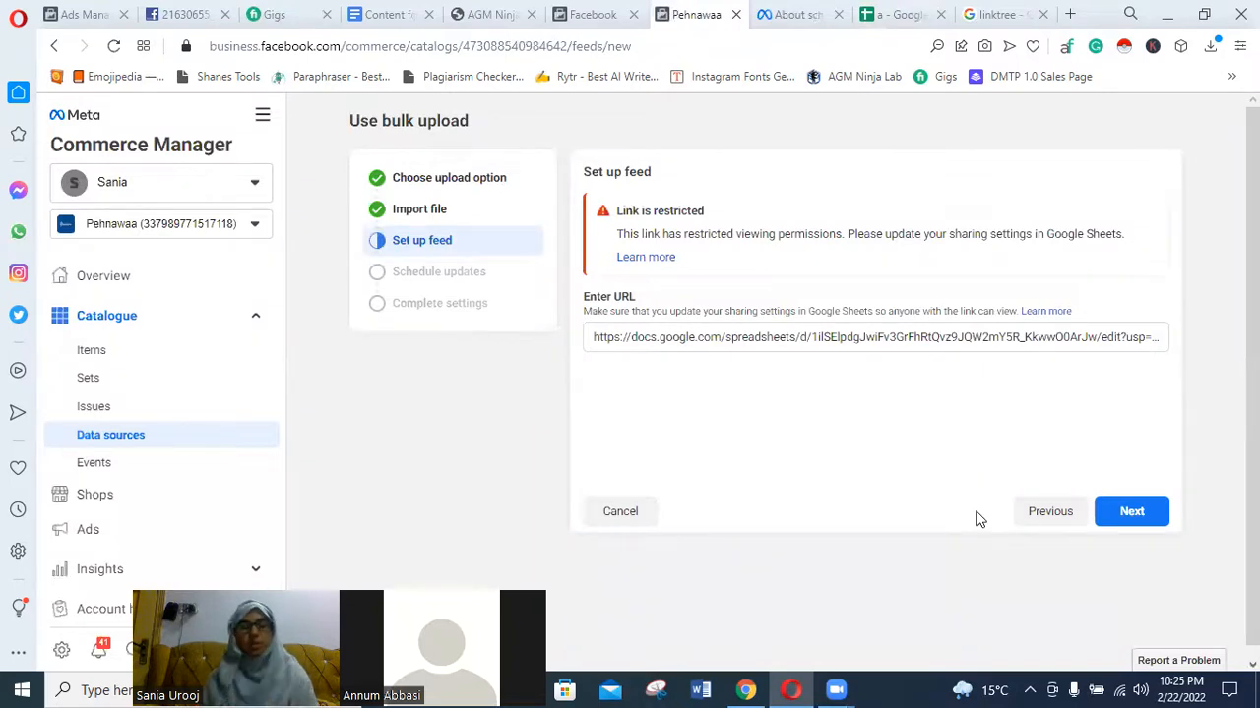
Leave the Google Sheets feed setup and return to the options for adding catalogue items
scroll(872, 492, "down", 1)
scroll(873, 492, "up", 1)
scroll(873, 492, "down", 1)
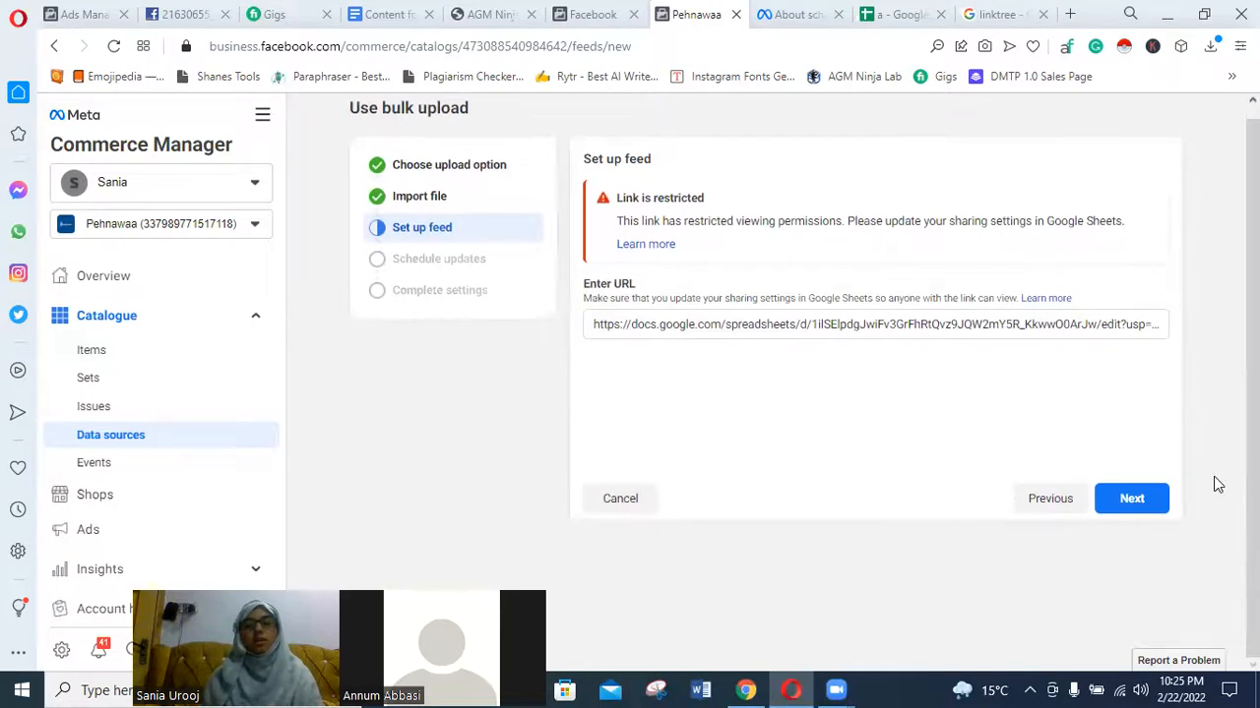
scroll(669, 486, "up", 1)
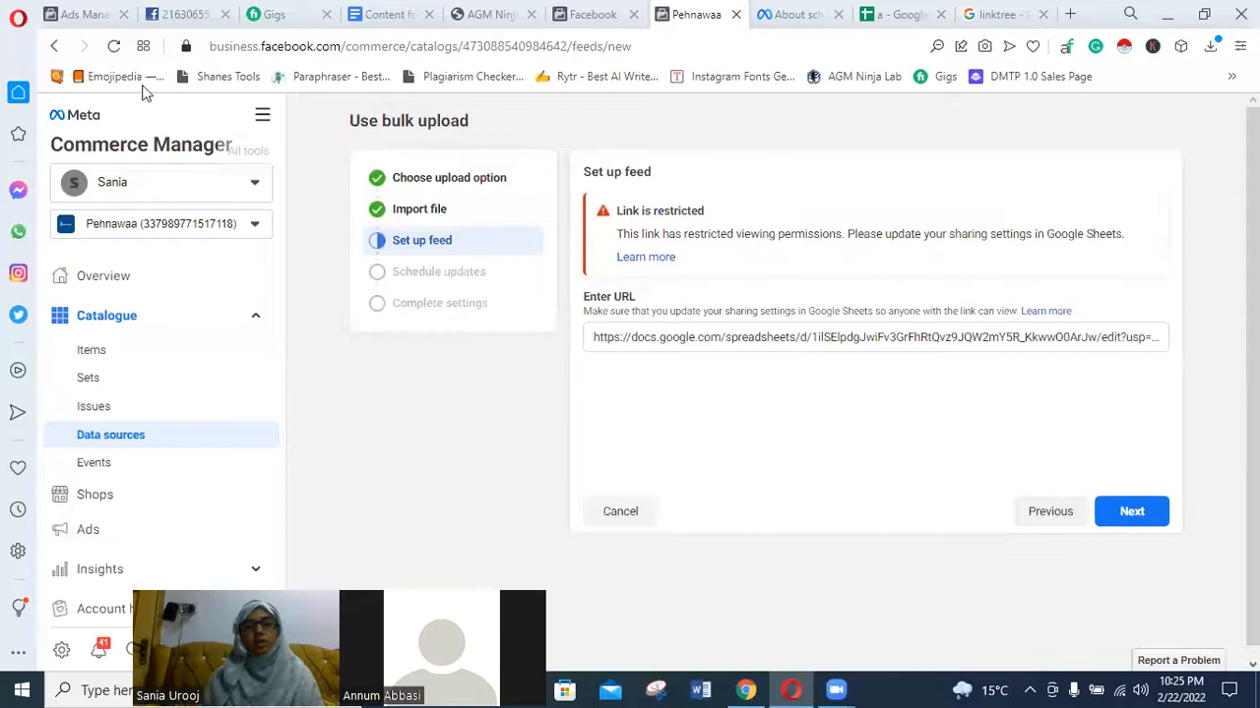
left_click(54, 46)
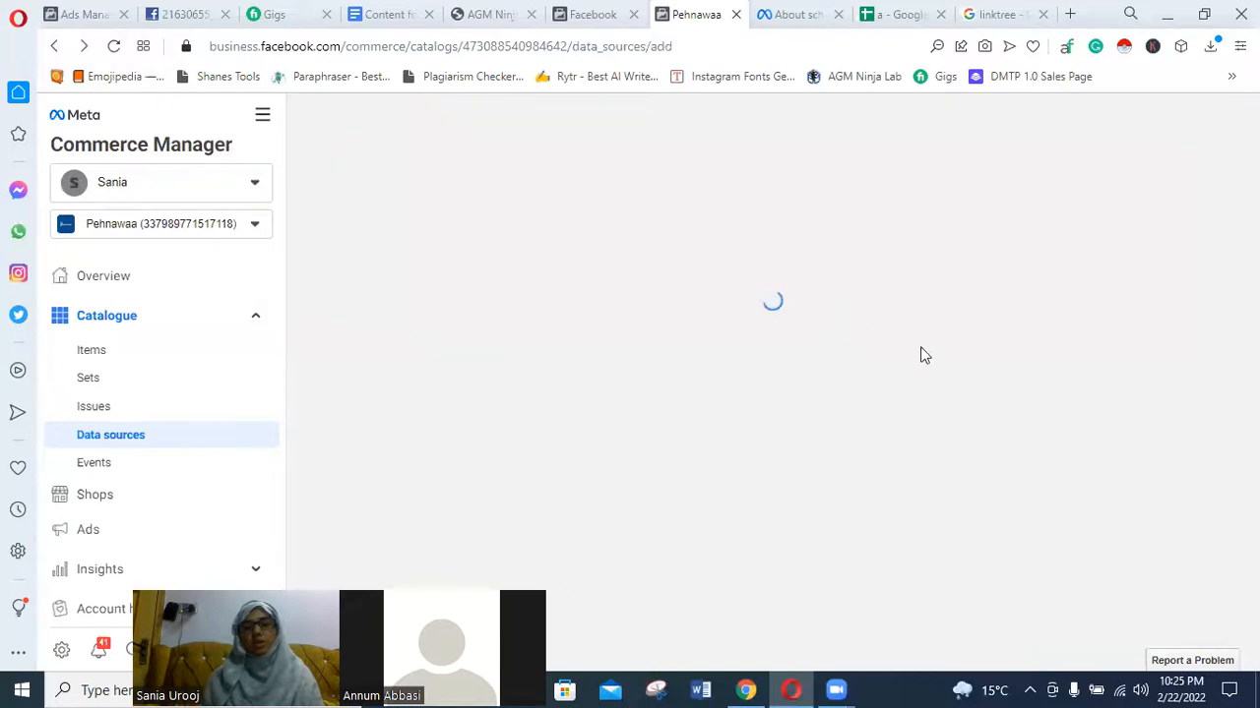
scroll(925, 364, "down", 1)
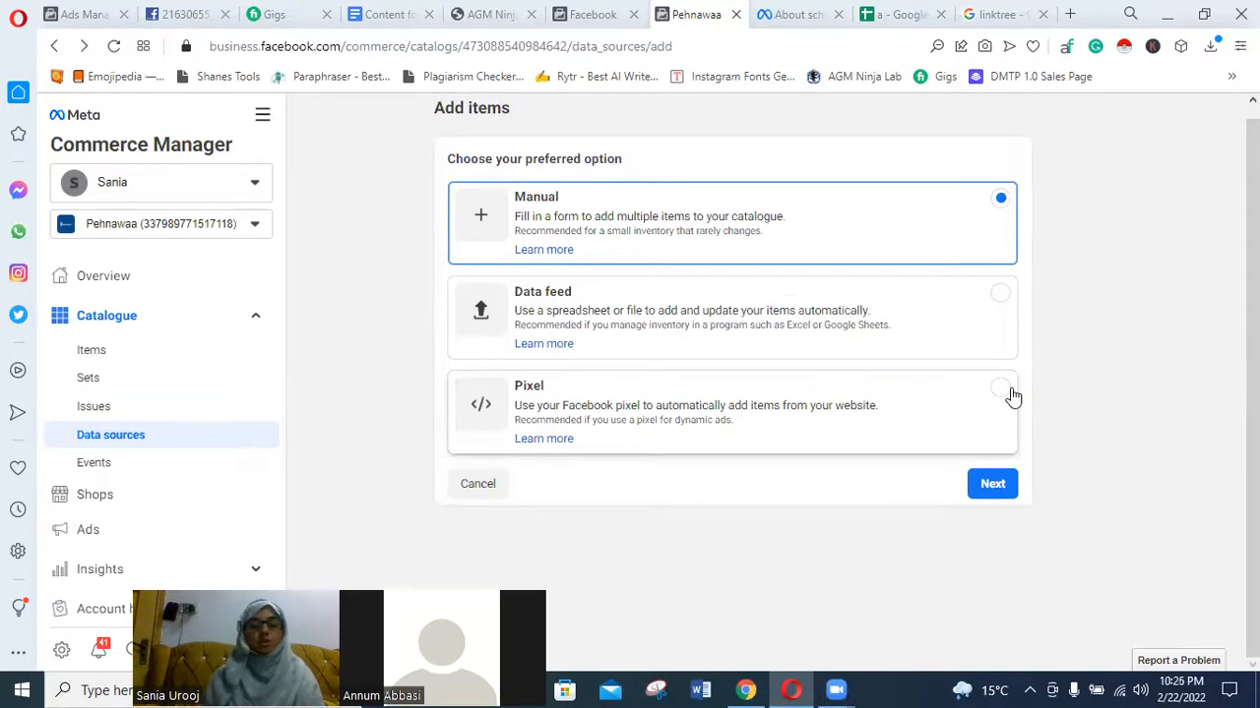
Give anyone with the spreadsheet's link Editor access, then reopen the sharing settings and copy the link
left_click(905, 10)
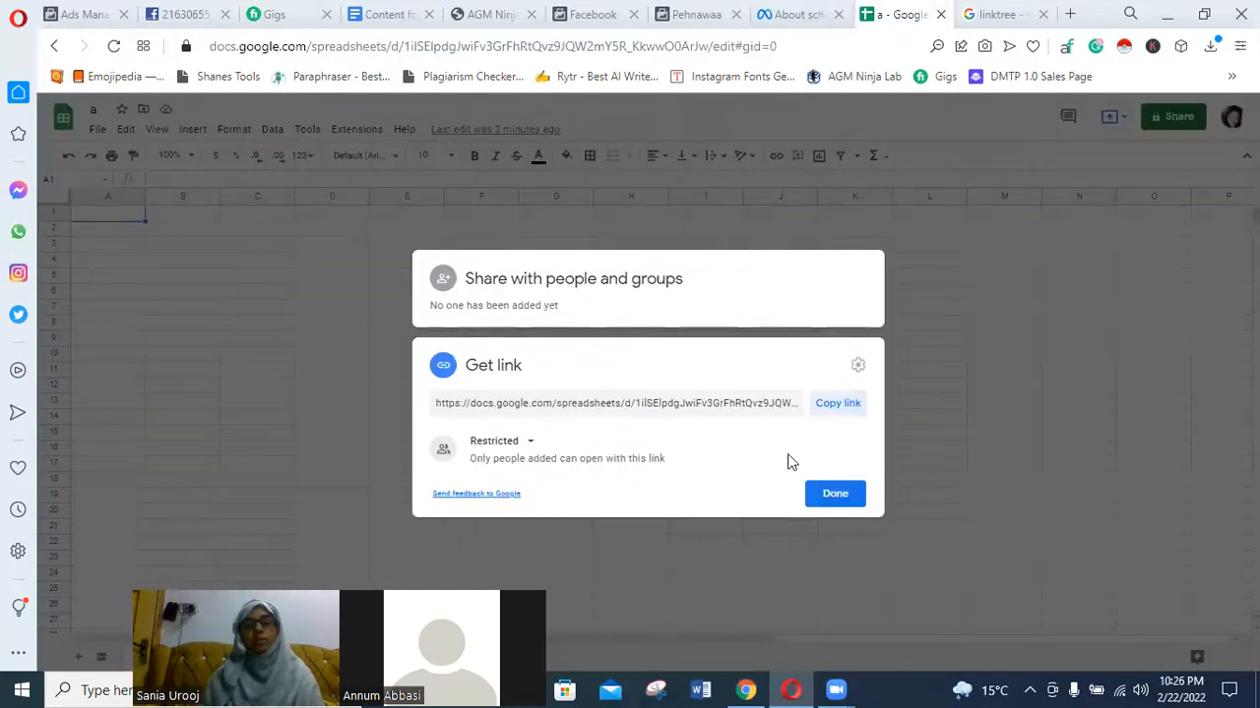
left_click(513, 442)
left_click(554, 511)
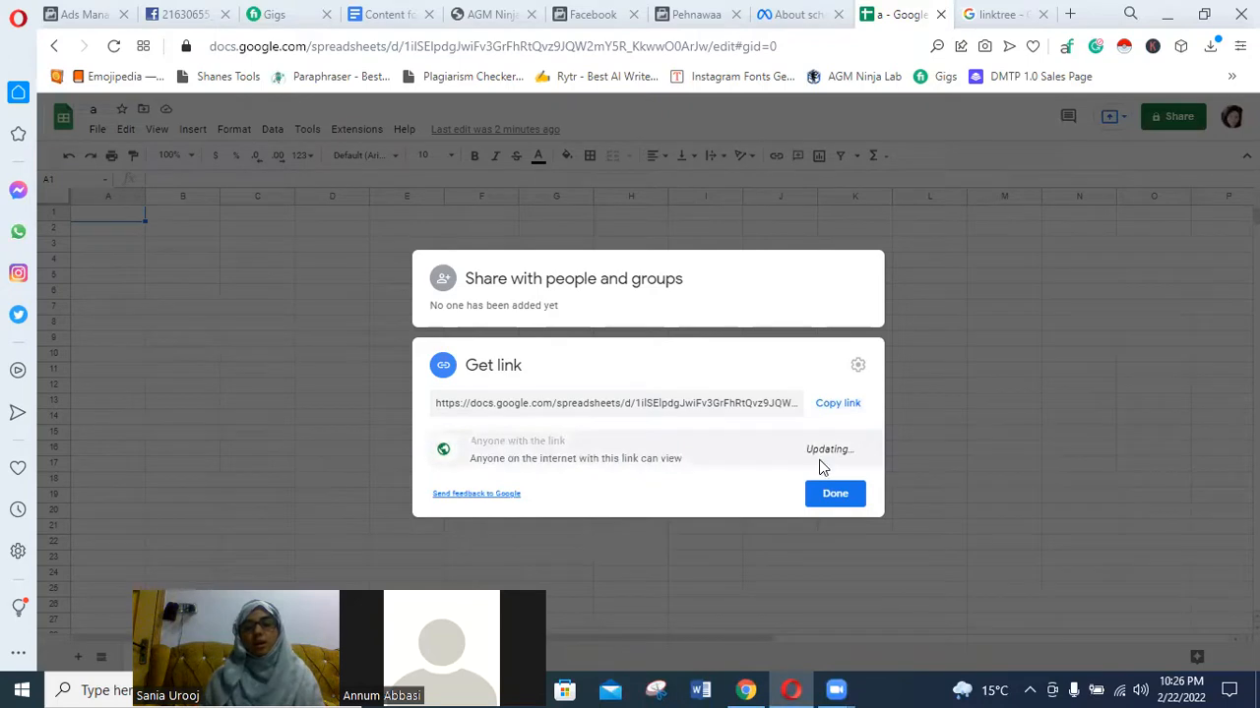
left_click(844, 454)
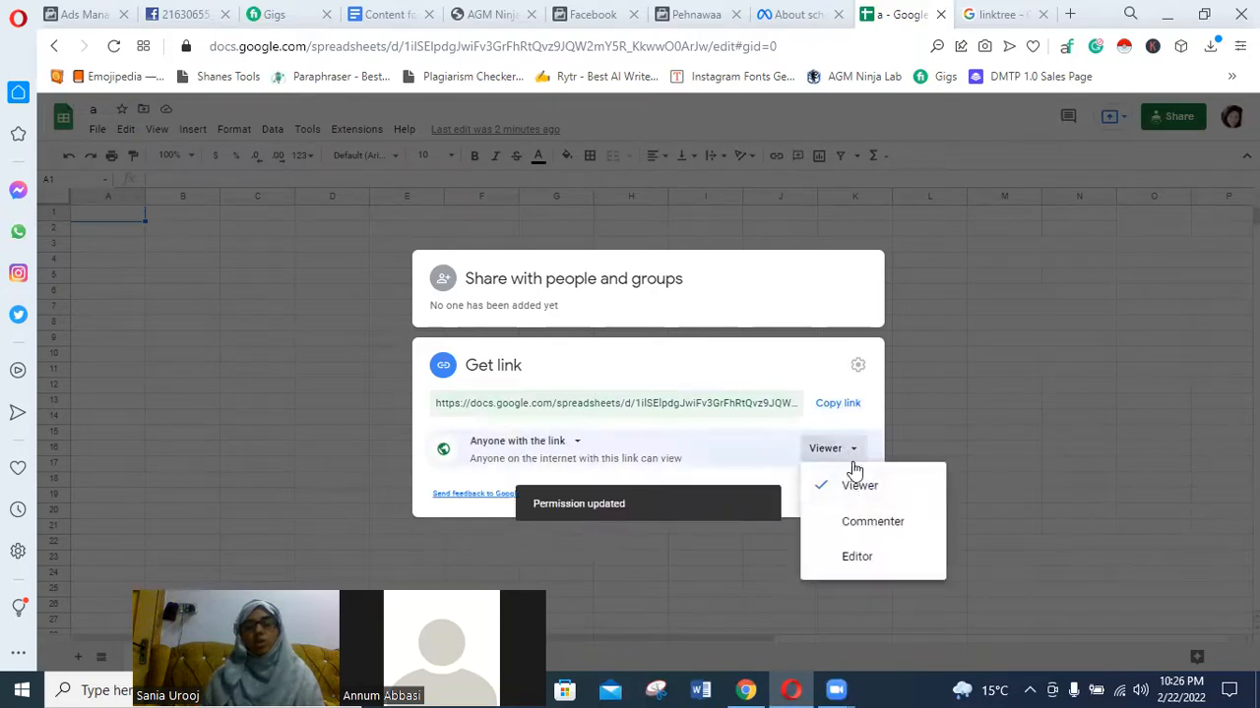
left_click(855, 559)
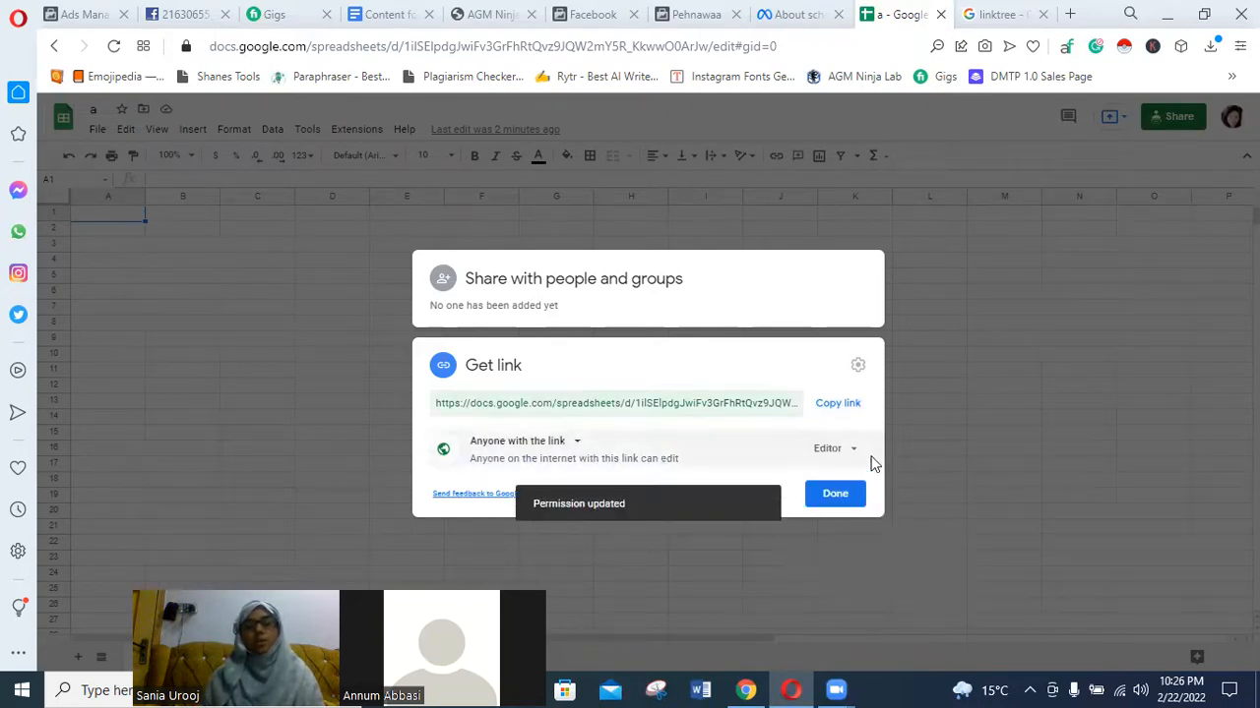
left_click(856, 404)
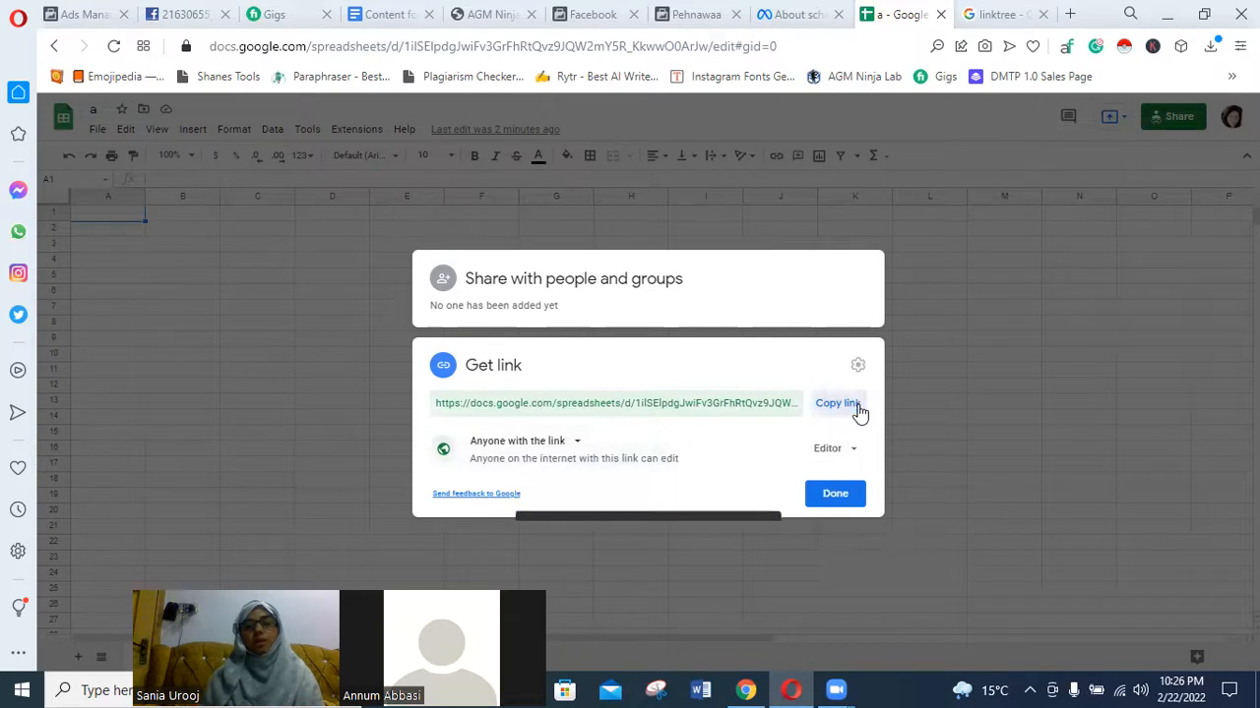
left_click(832, 495)
left_click(1171, 131)
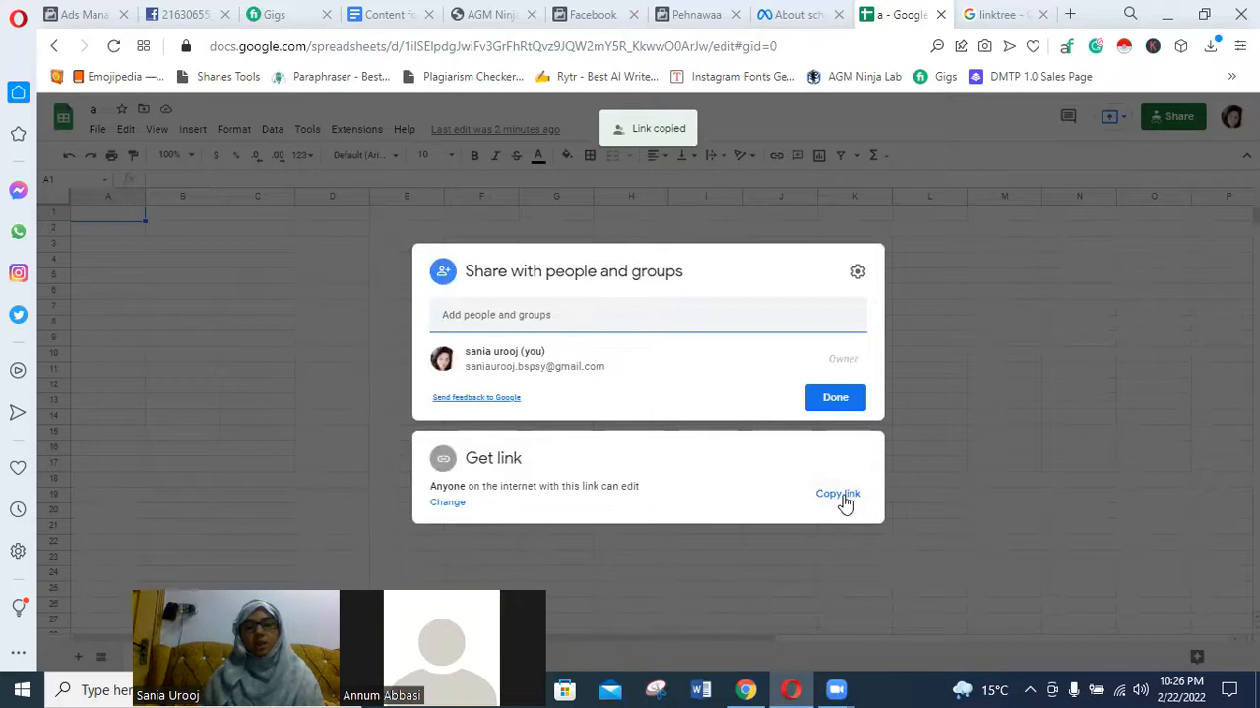
left_click(842, 497)
Start a new data feed in Commerce Manager using Google Sheets, paste the spreadsheet link as the feed URL and submit it
left_click(797, 14)
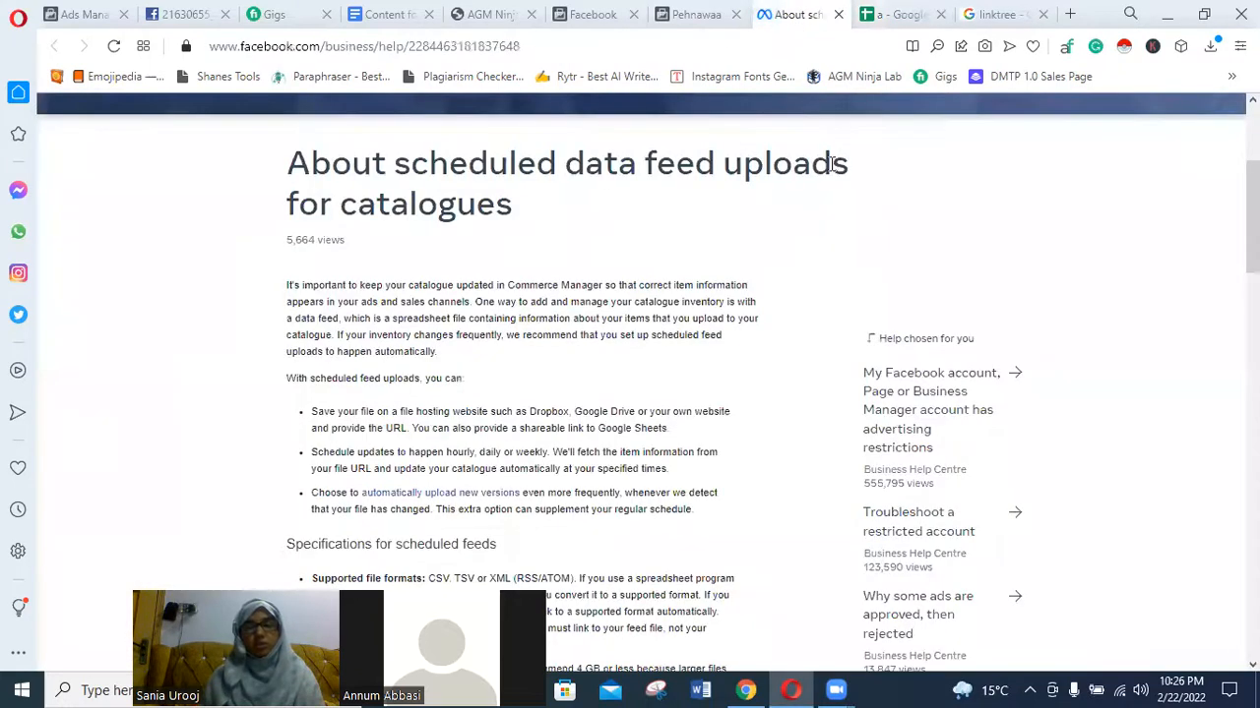
left_click(696, 14)
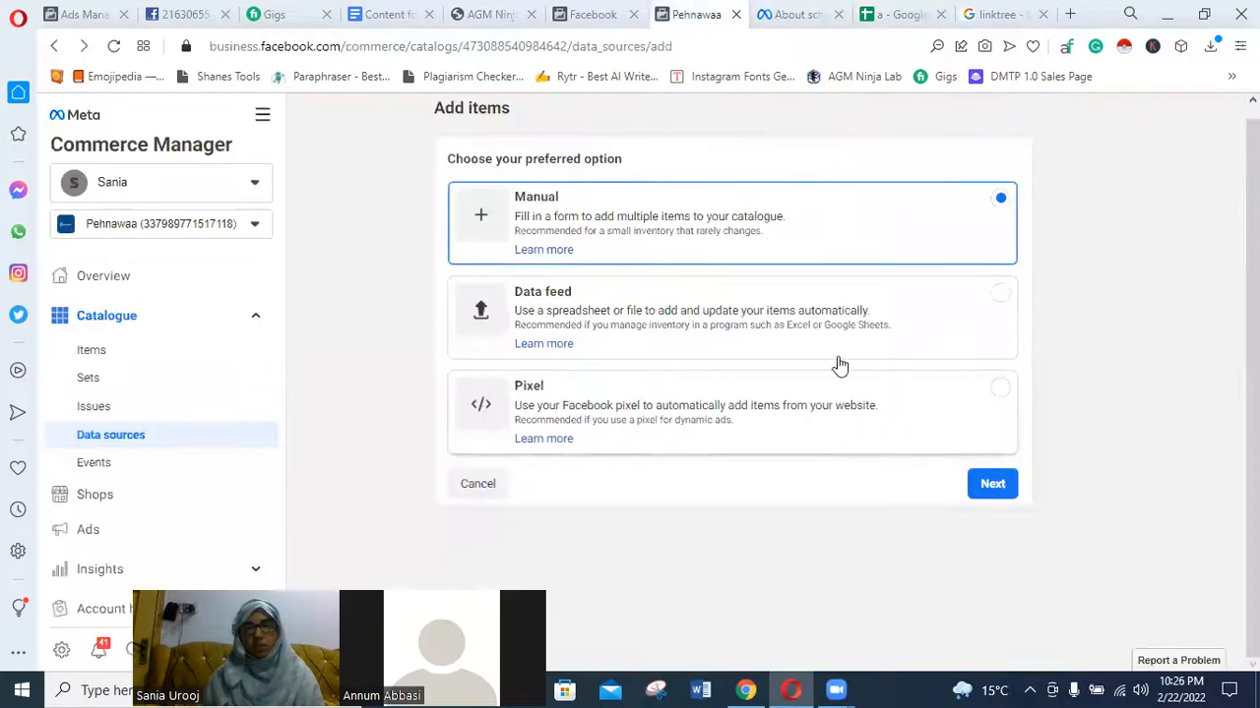
left_click(719, 337)
left_click(992, 483)
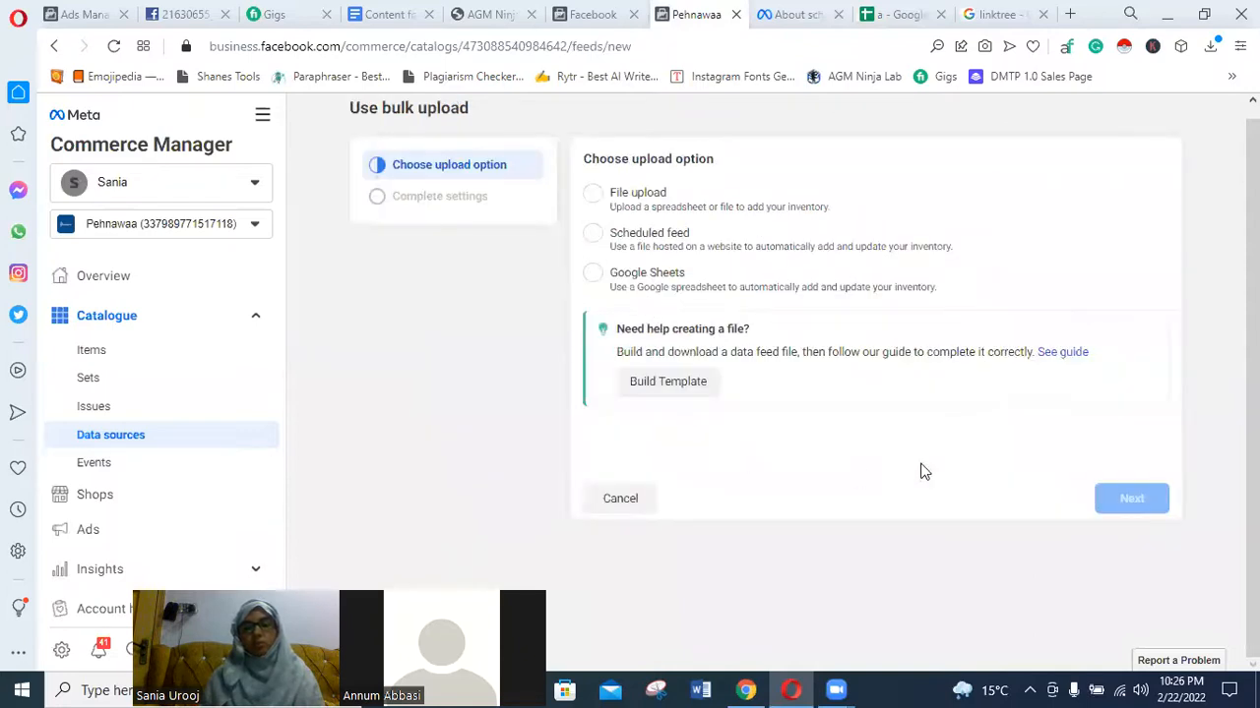
left_click(593, 274)
left_click(1110, 500)
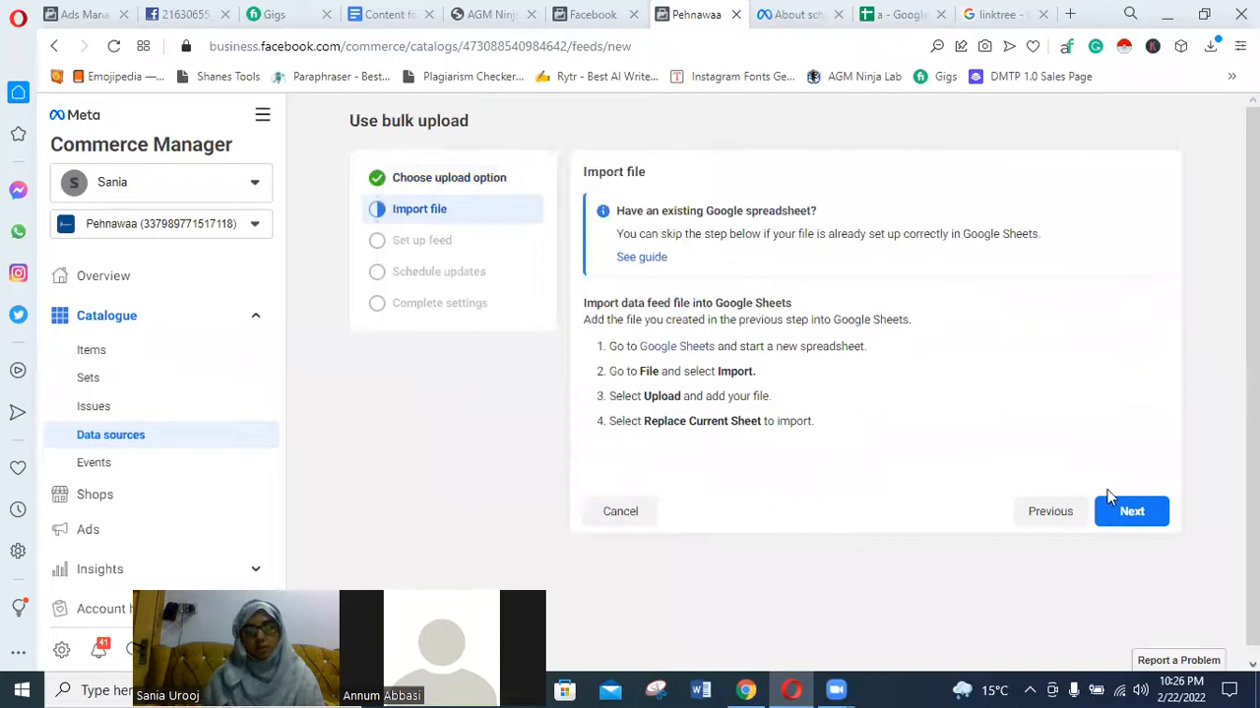
left_click(1133, 513)
left_click(863, 246)
key("ctrl+v")
left_click(1129, 511)
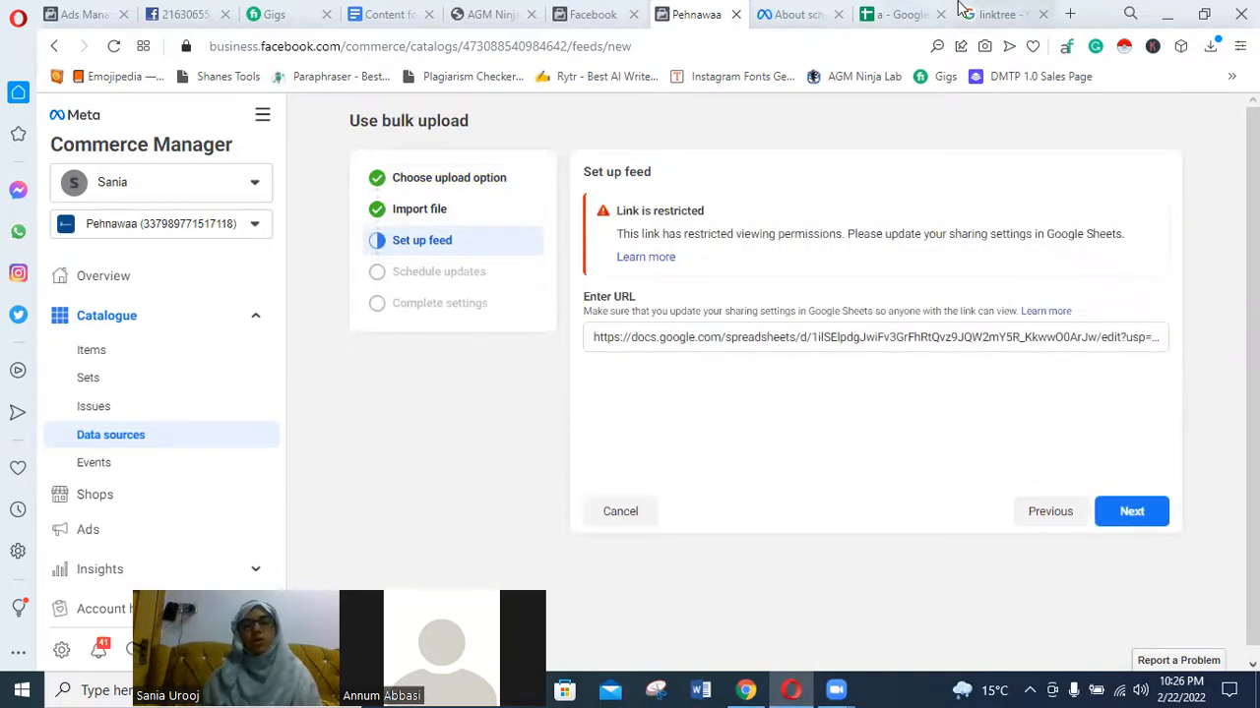
Recheck the spreadsheet's sharing settings, close them, and glance at the help article before returning to the feed setup
left_click(898, 12)
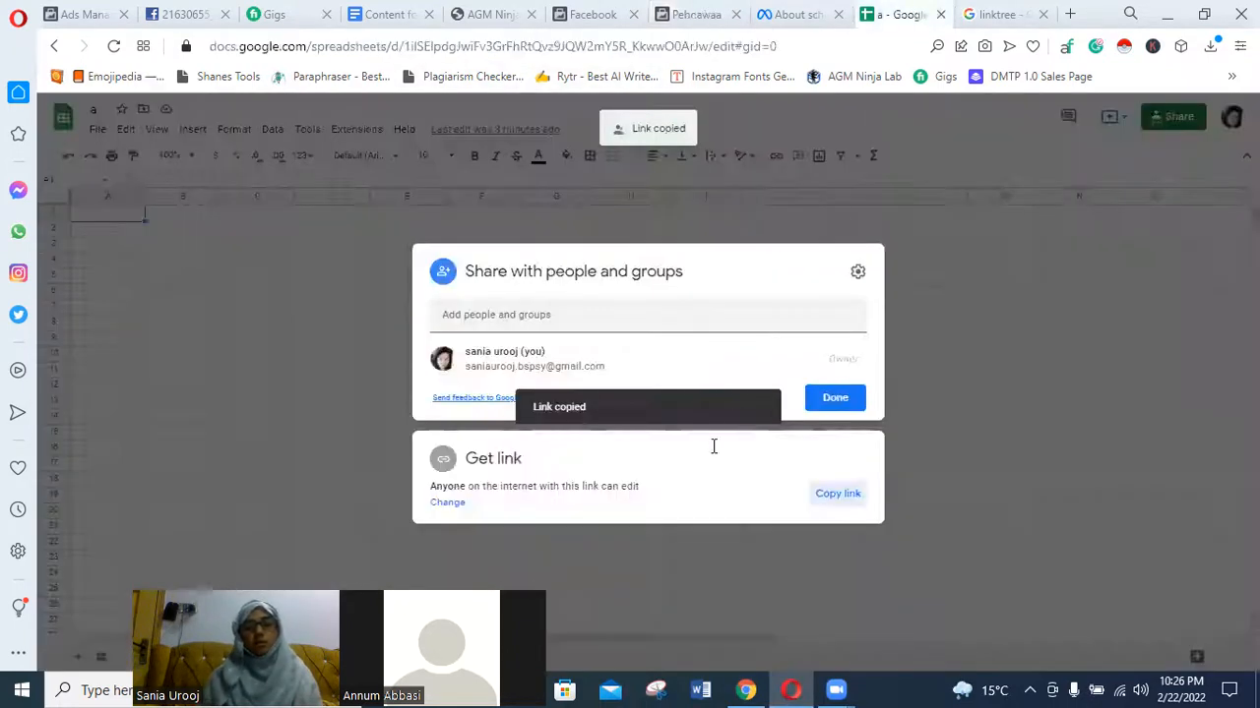
left_click(1004, 413)
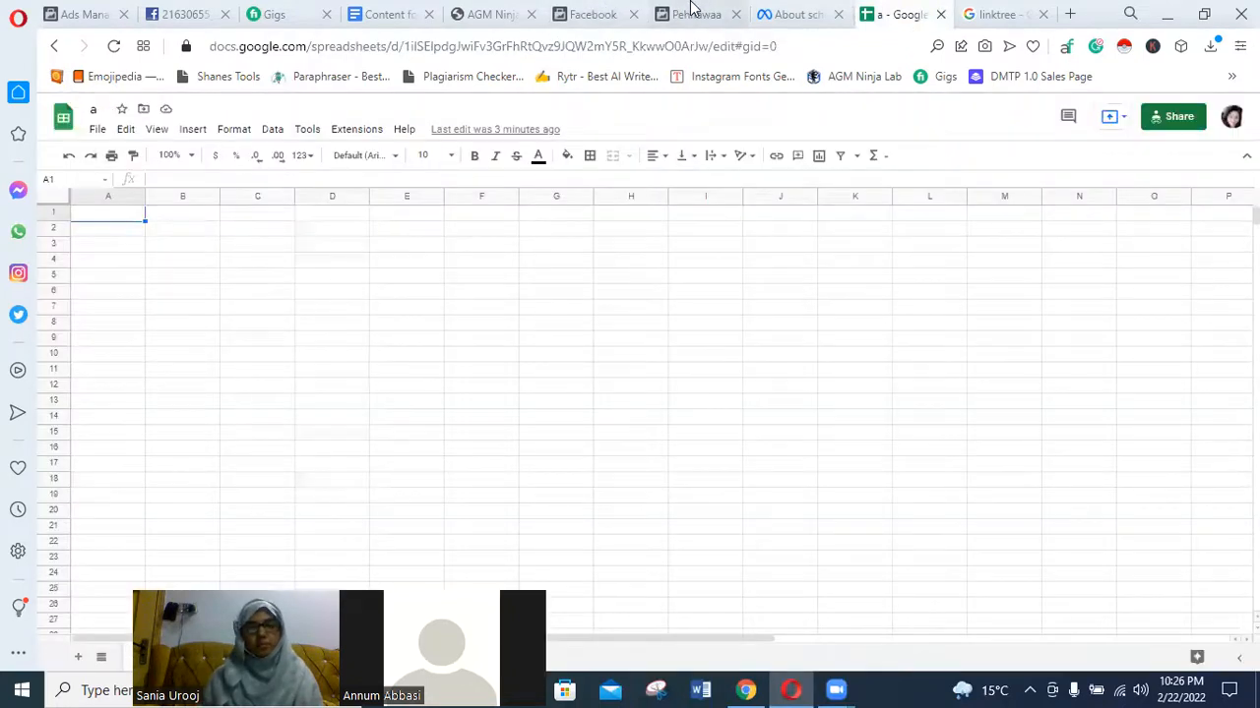
left_click(692, 12)
left_click(792, 14)
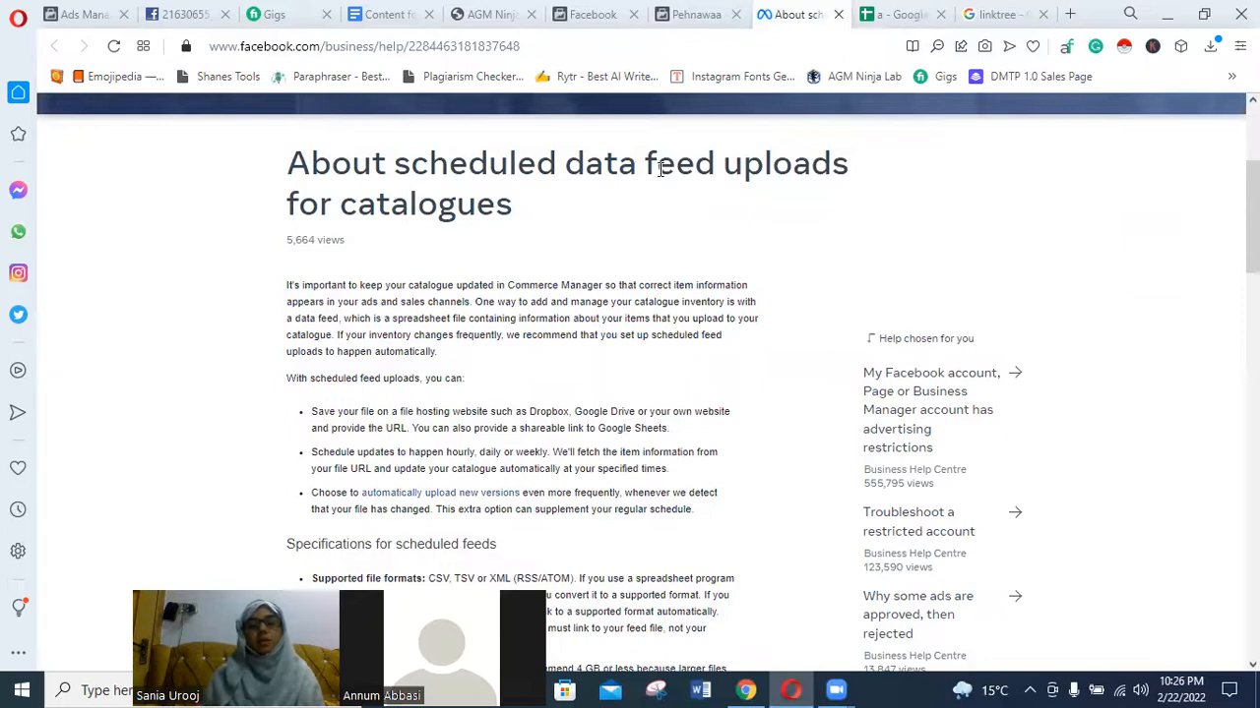
left_click(699, 13)
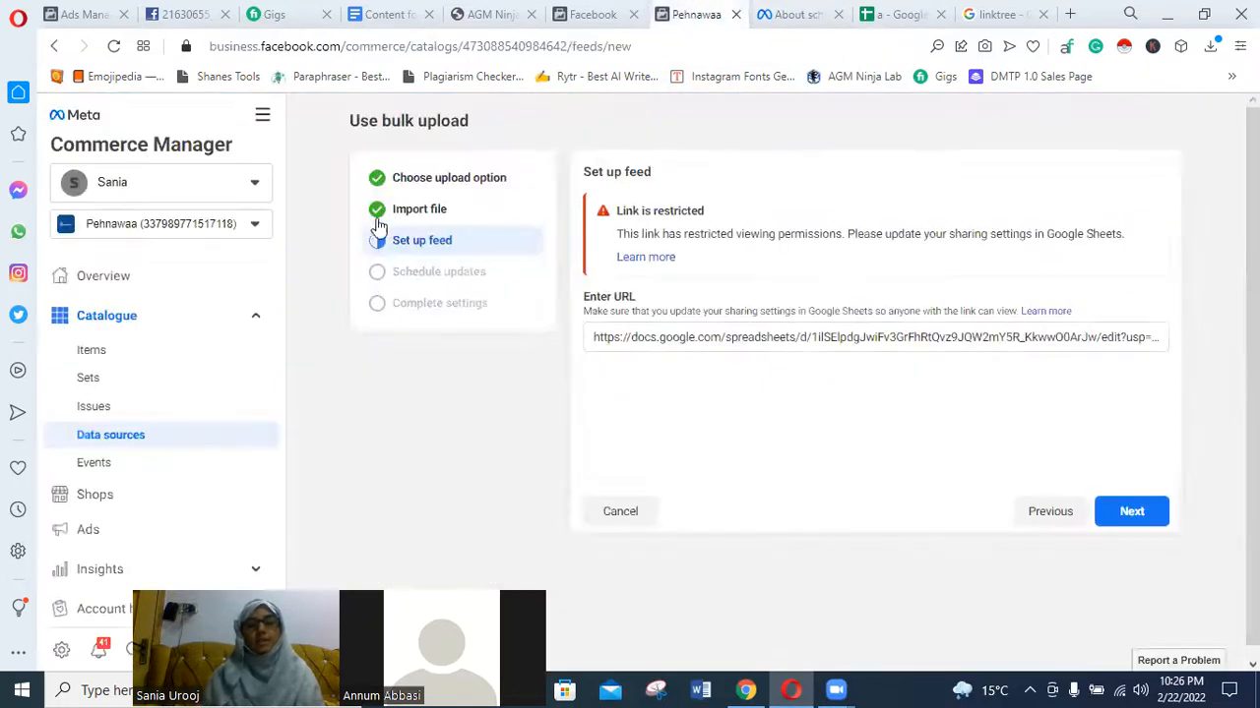
Go back to the Add items options and open the Pixel method
left_click(55, 50)
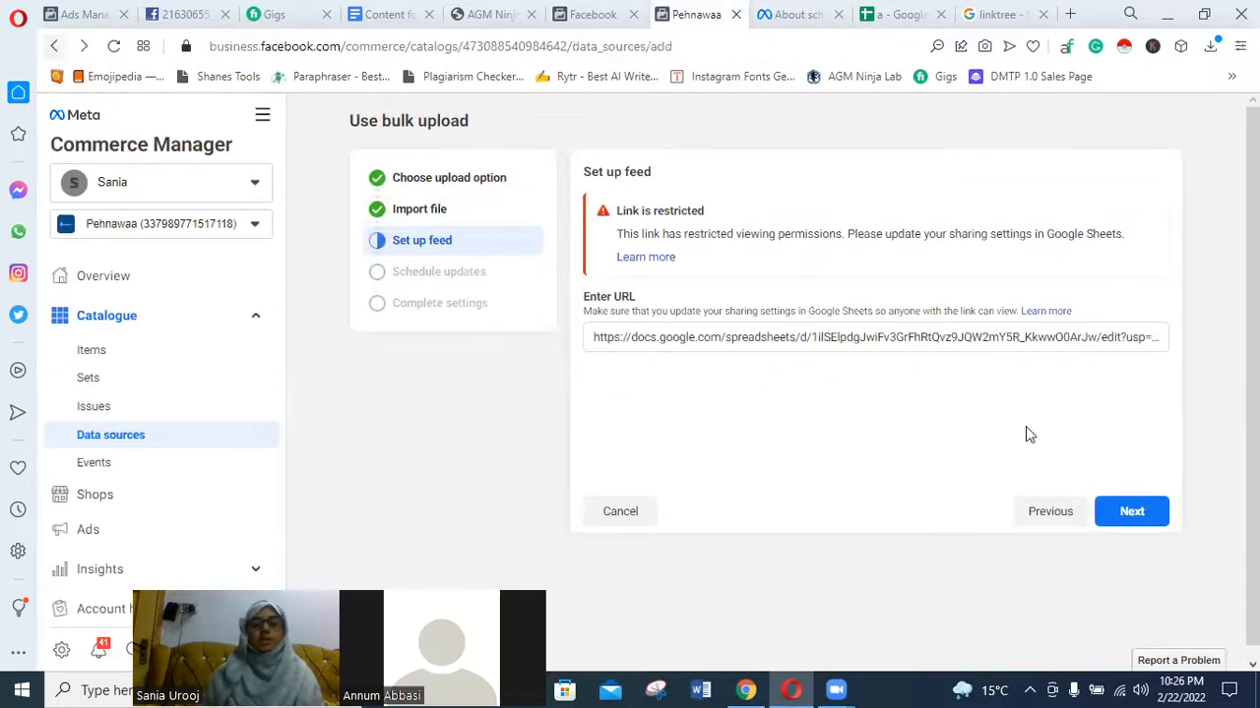
left_click(944, 430)
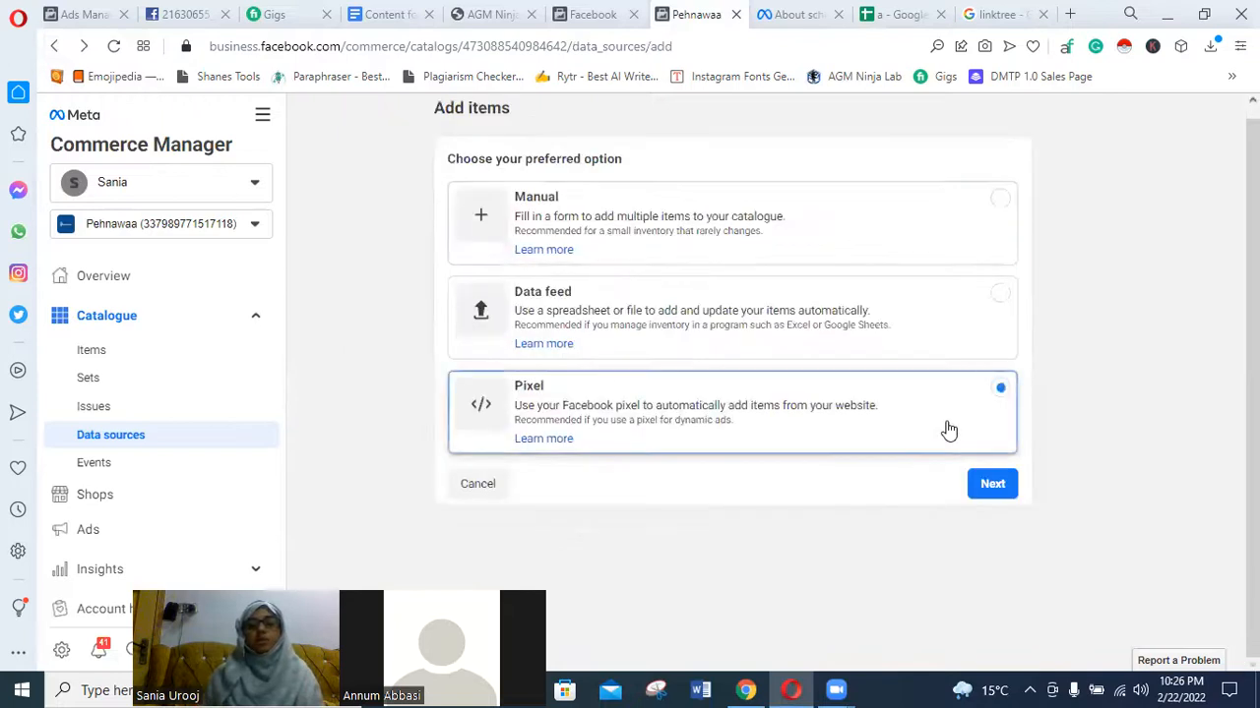
left_click(989, 487)
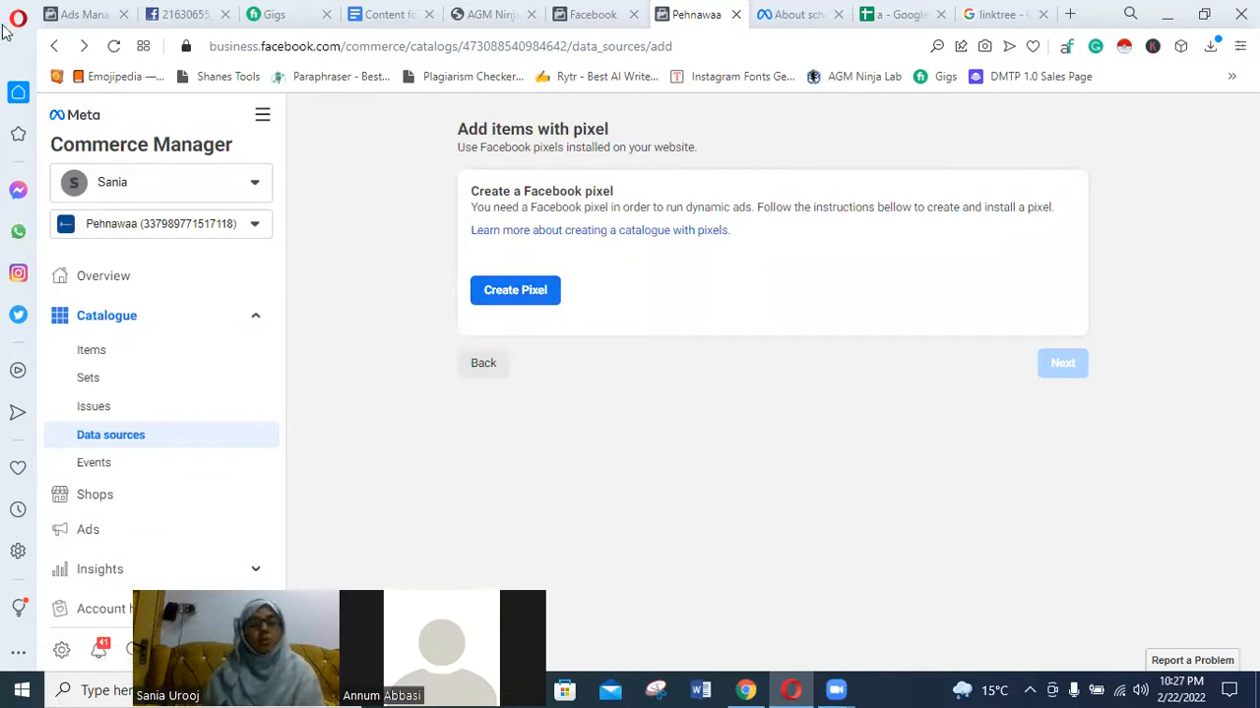
Return to the catalogue's items page and review the list of active items
left_click(54, 46)
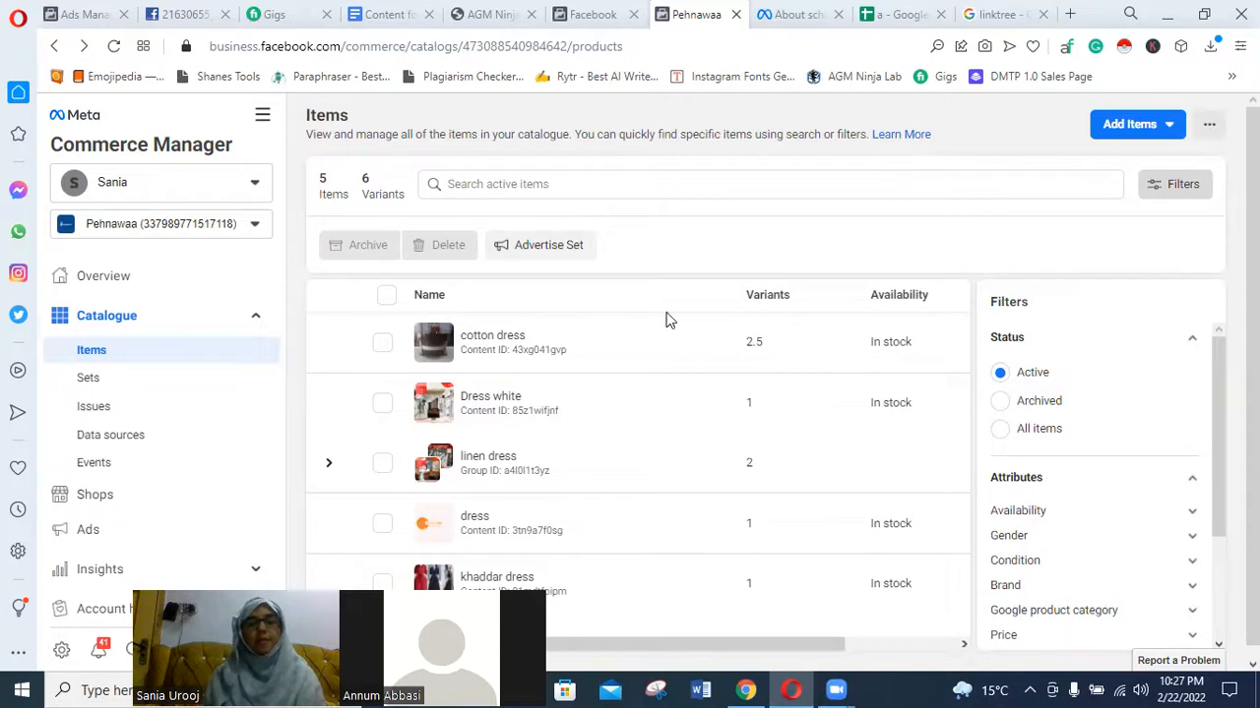
scroll(565, 409, "down", 1)
scroll(569, 401, "up", 1)
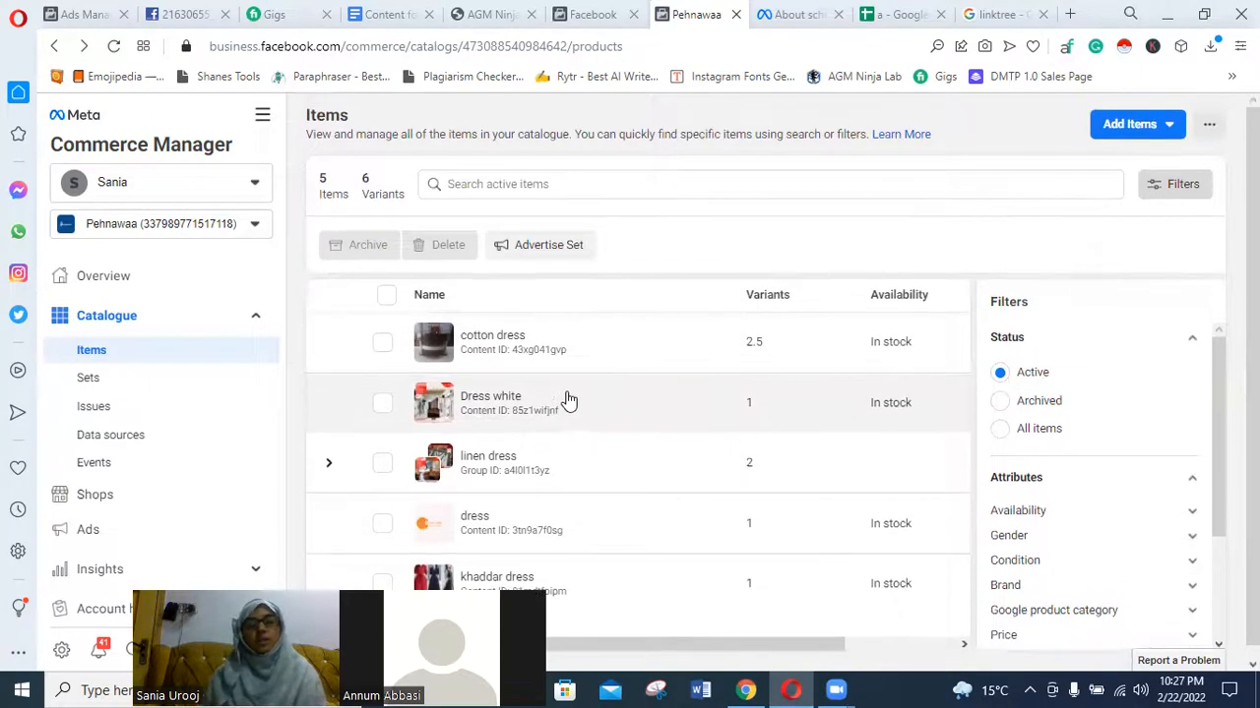
scroll(469, 430, "down", 1)
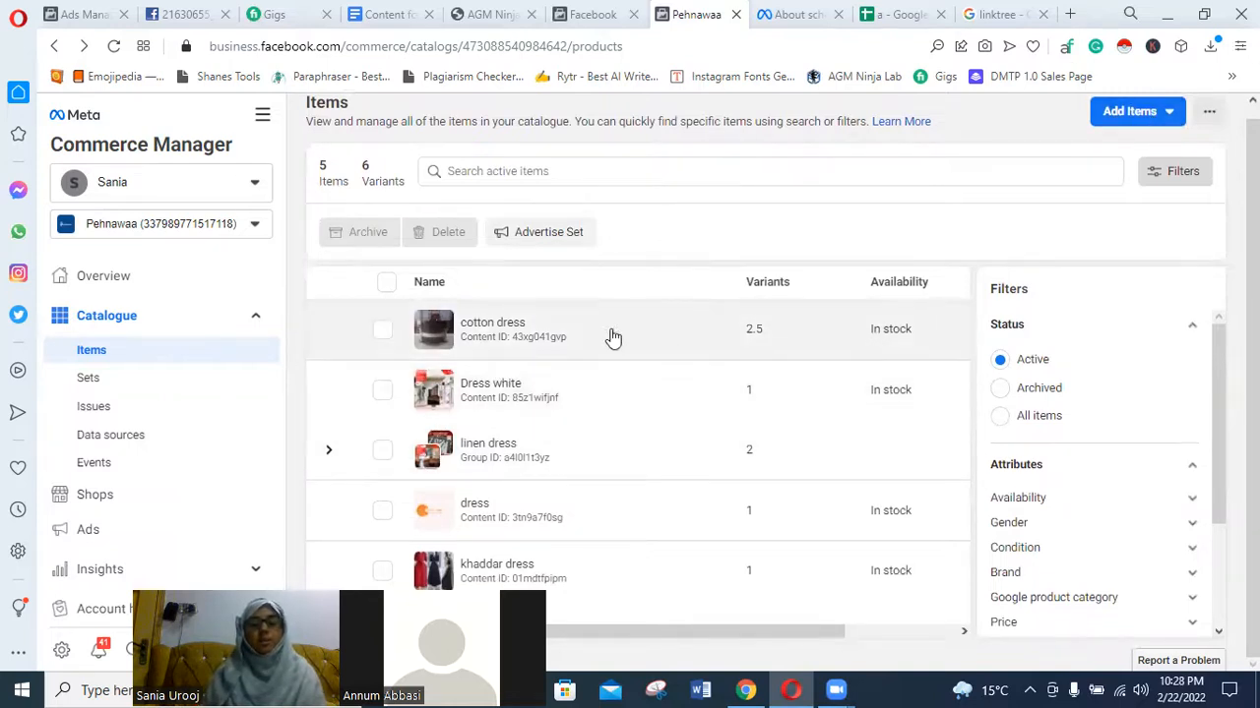
scroll(200, 354, "down", 1)
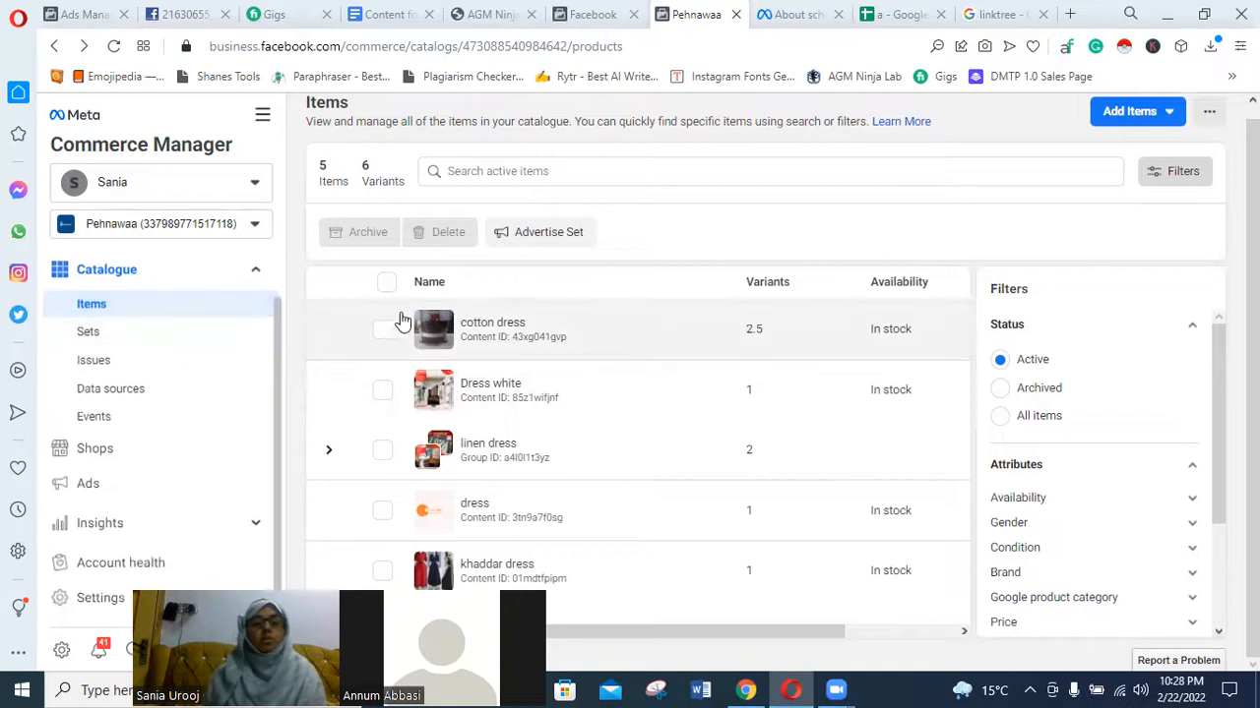
scroll(773, 360, "up", 1)
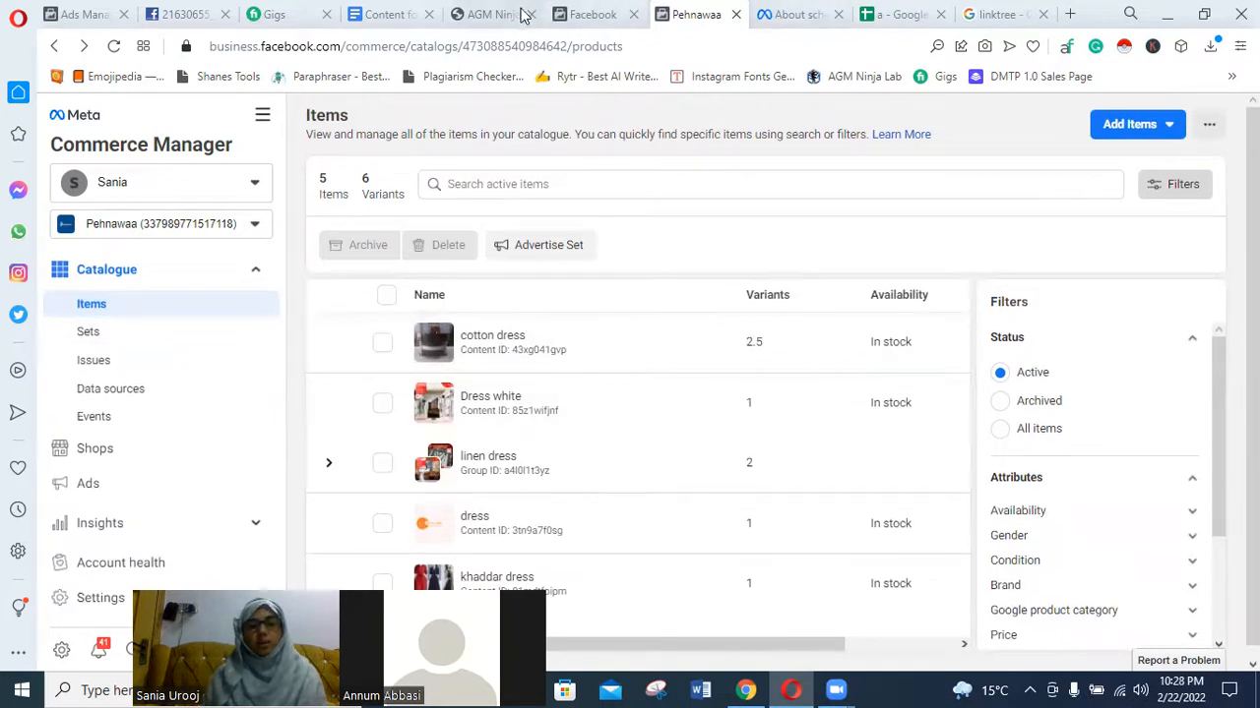
Close the Linktree search results and the spreadsheet, and open the Facebook home page in a new browser tab
left_click(1024, 17)
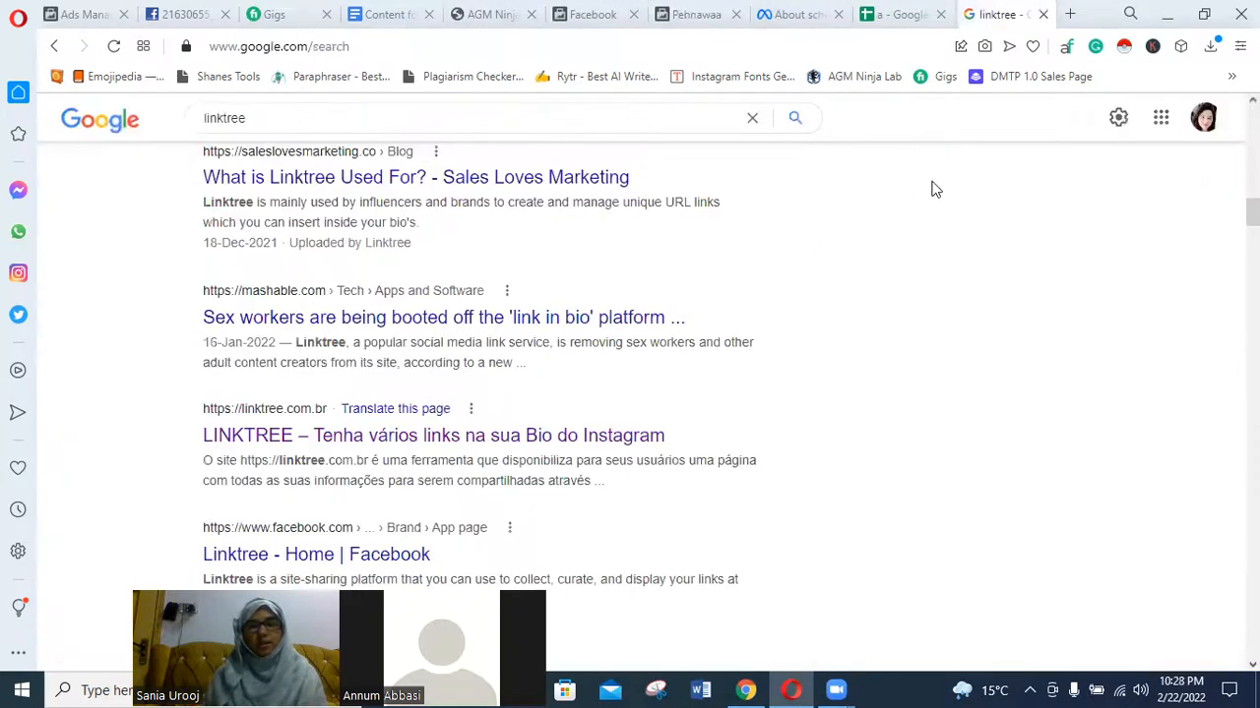
scroll(936, 177, "up", 10)
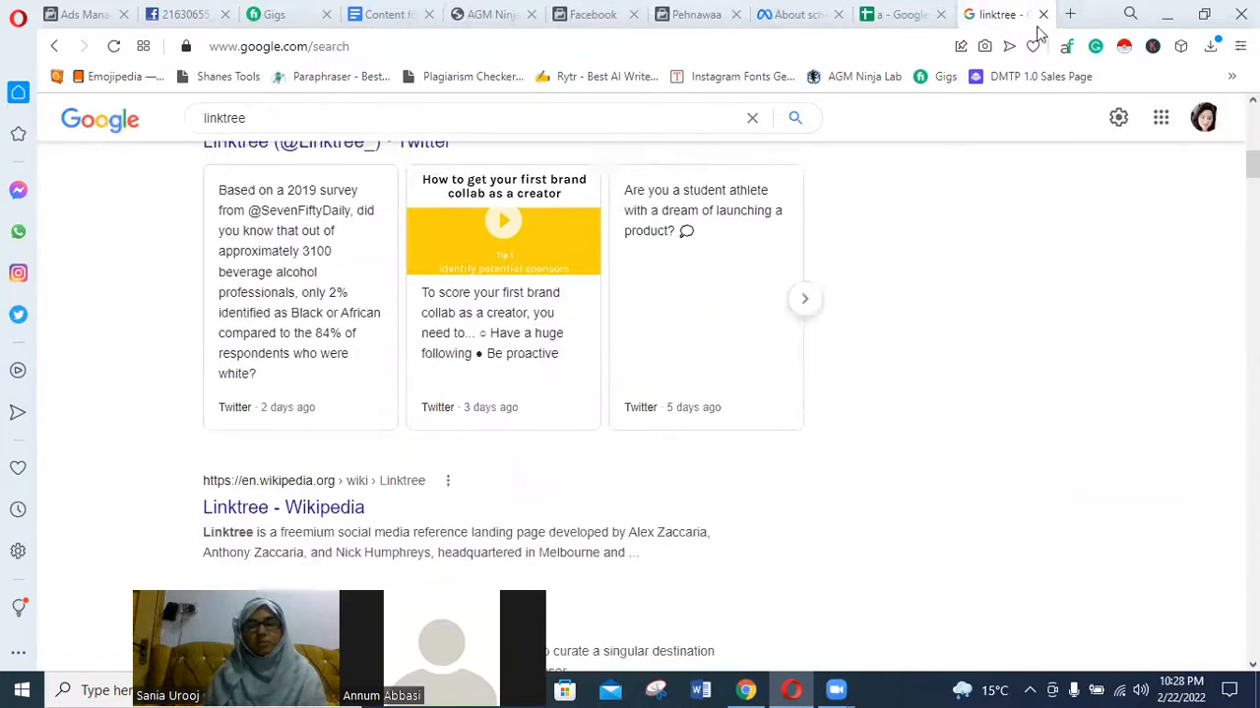
left_click(1070, 14)
left_click(872, 15)
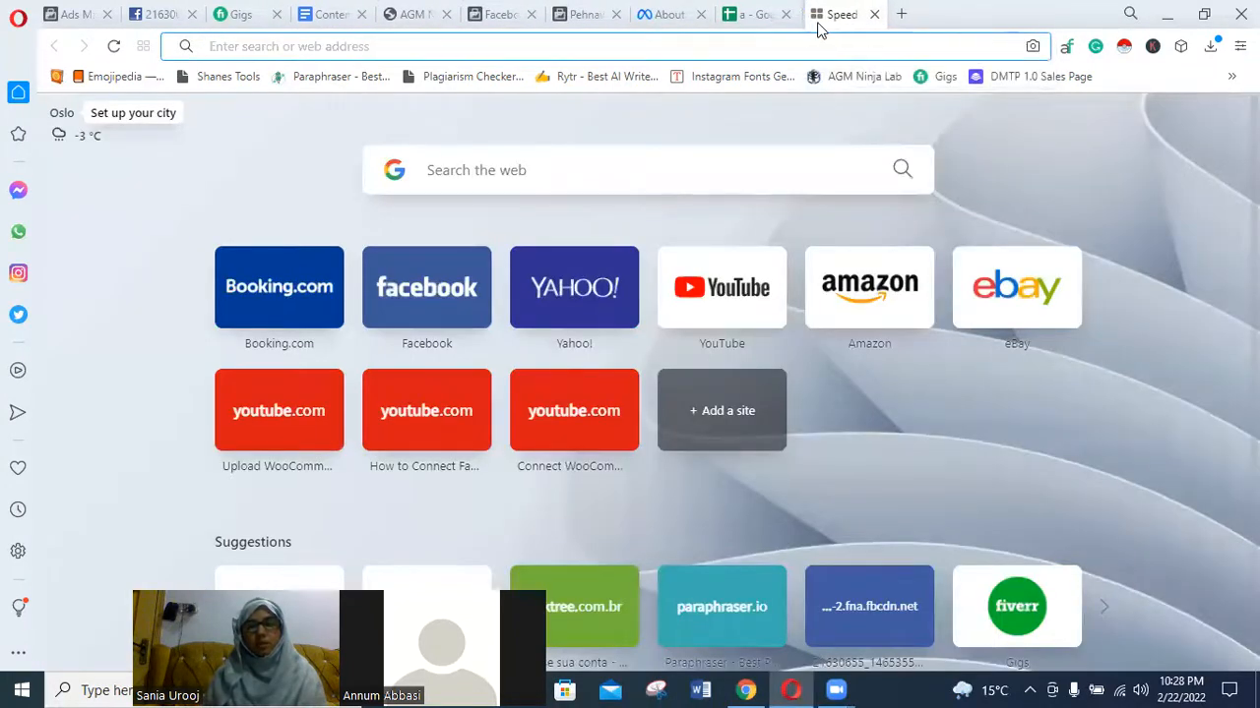
left_click(442, 317)
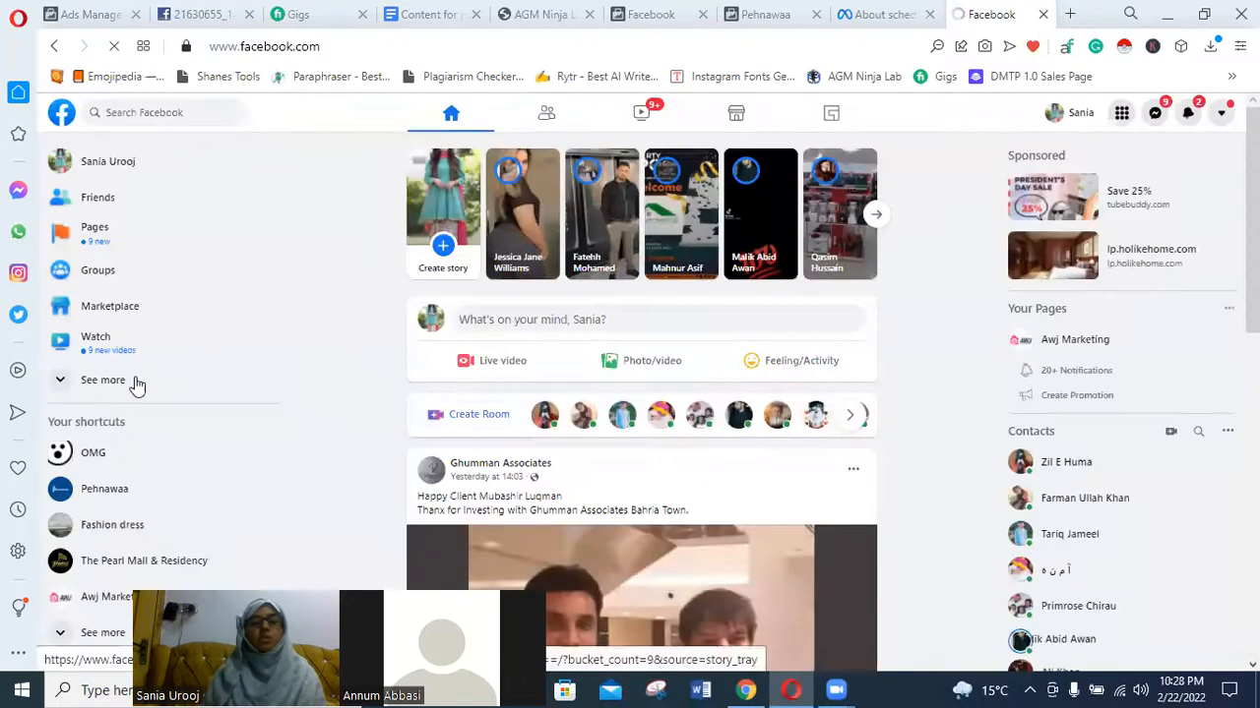
Open the Pehnawaa page from the shortcuts on the Facebook home page
scroll(350, 398, "down", 4)
scroll(350, 393, "up", 4)
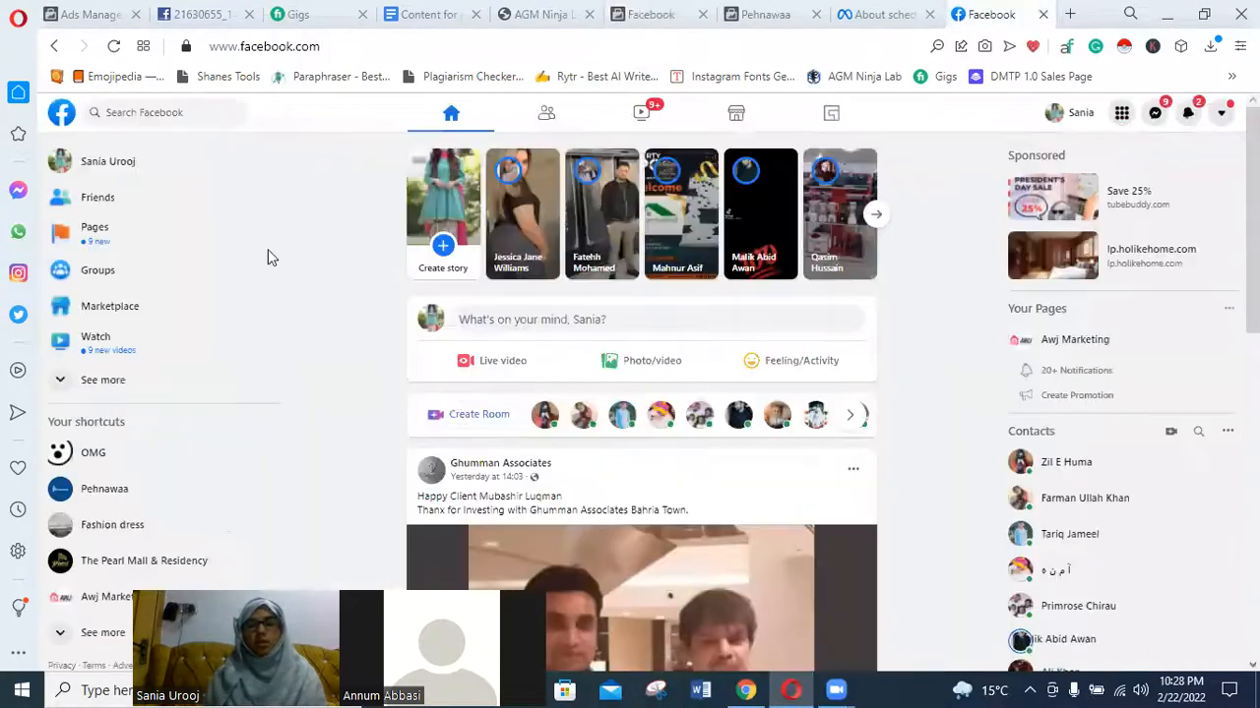
scroll(205, 516, "down", 1)
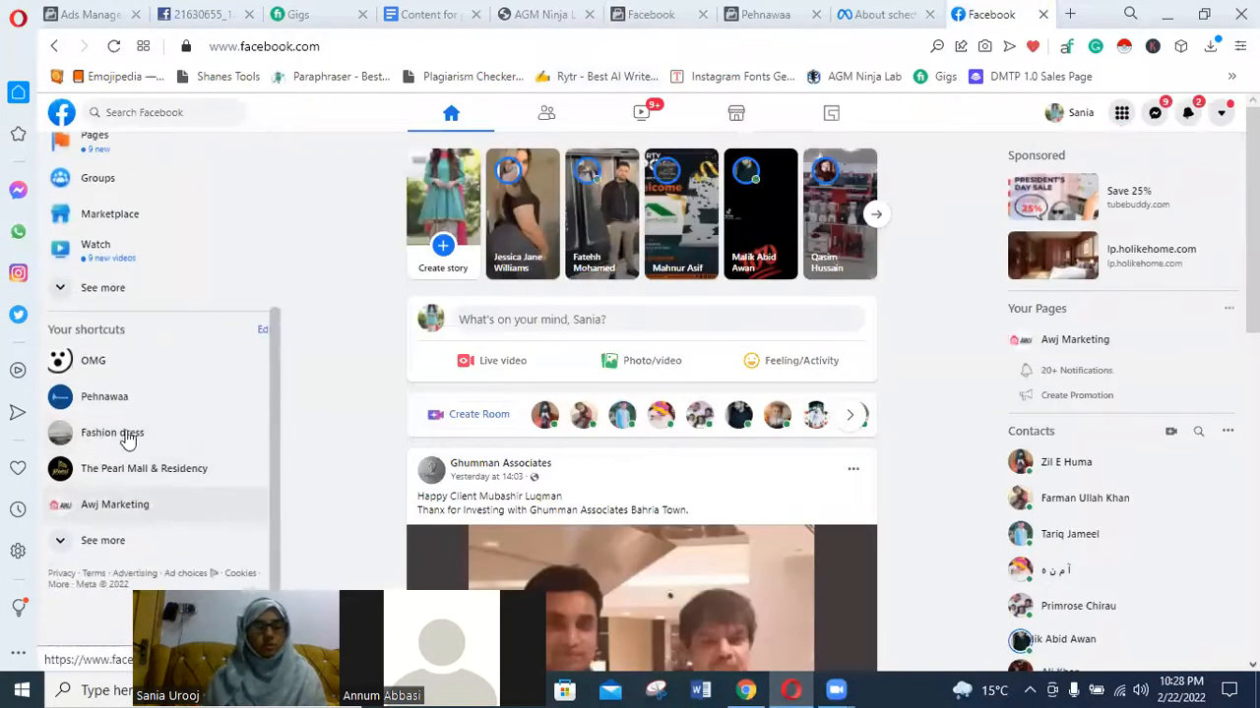
left_click(228, 409)
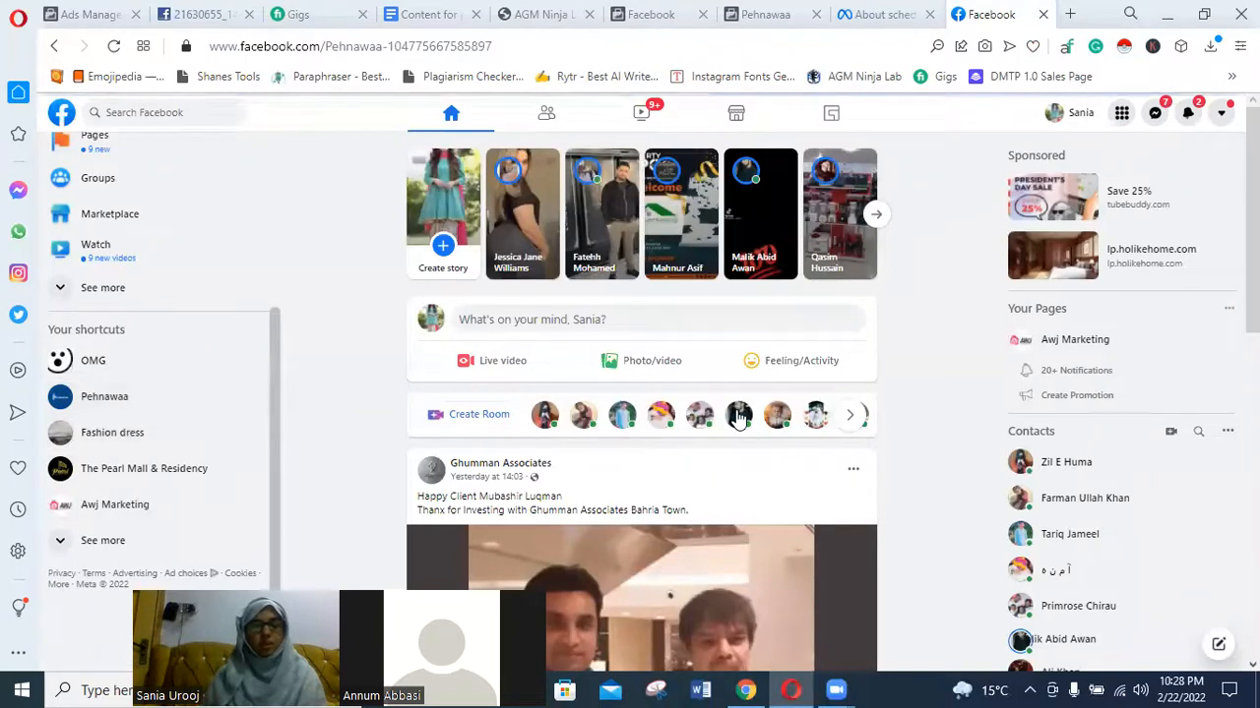
Return to the Pehnawaa catalogue in Commerce Manager, glance at its Events page, and open the Pehnawaa shop for editing
left_click(764, 18)
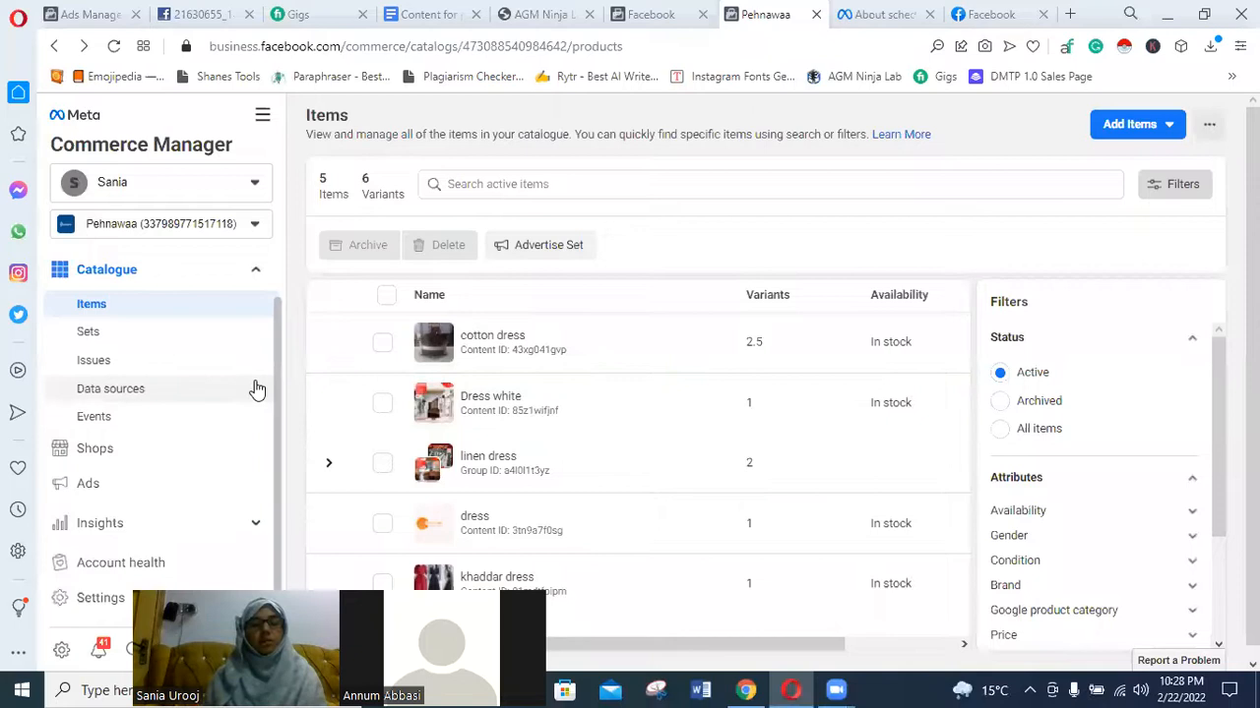
left_click(163, 425)
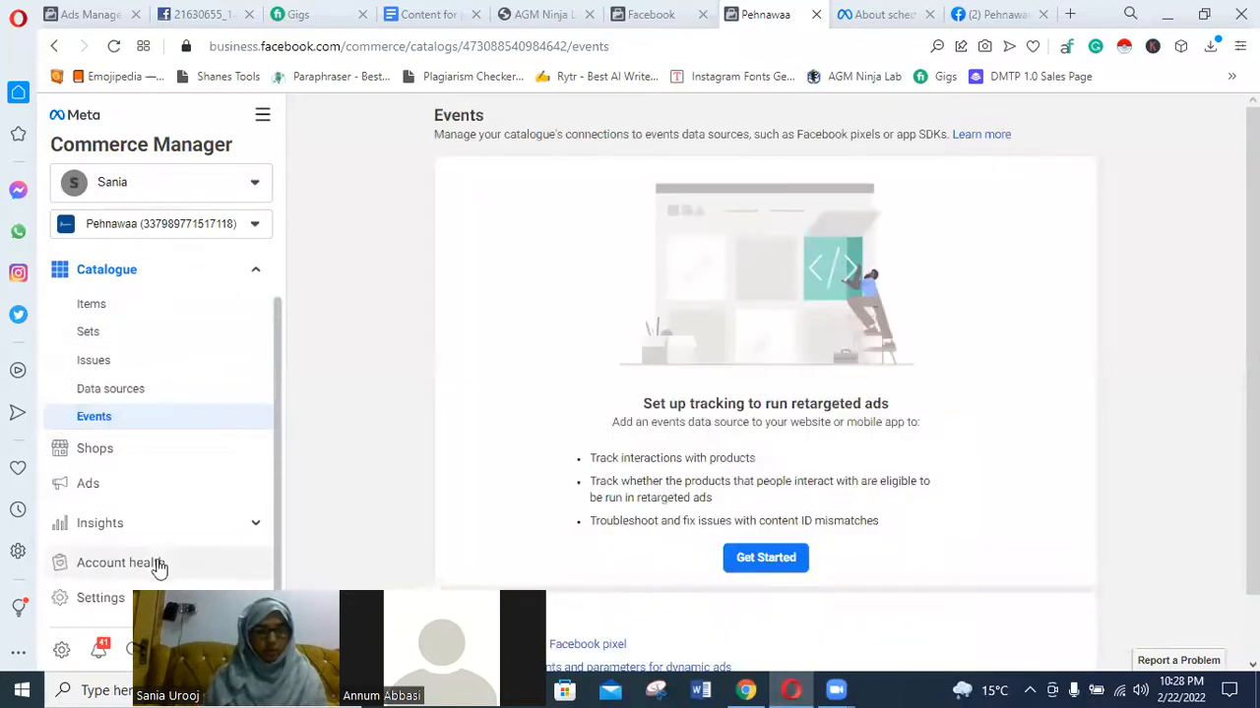
left_click(105, 461)
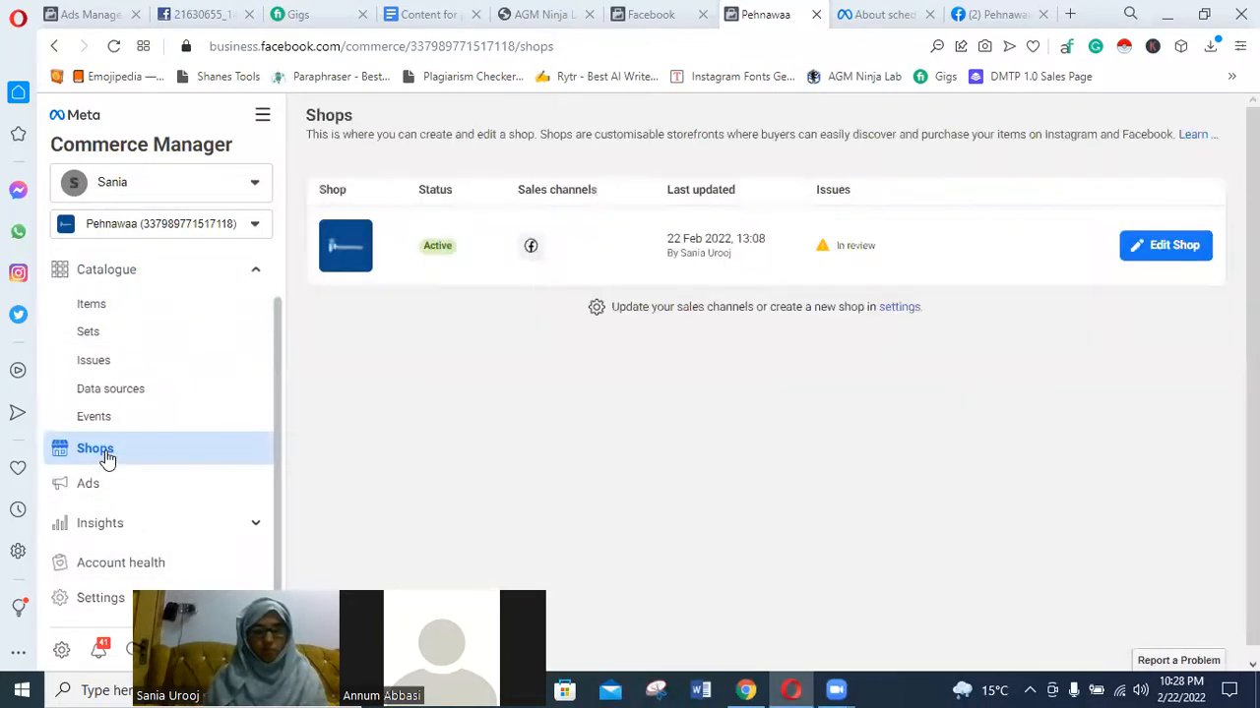
left_click(1173, 254)
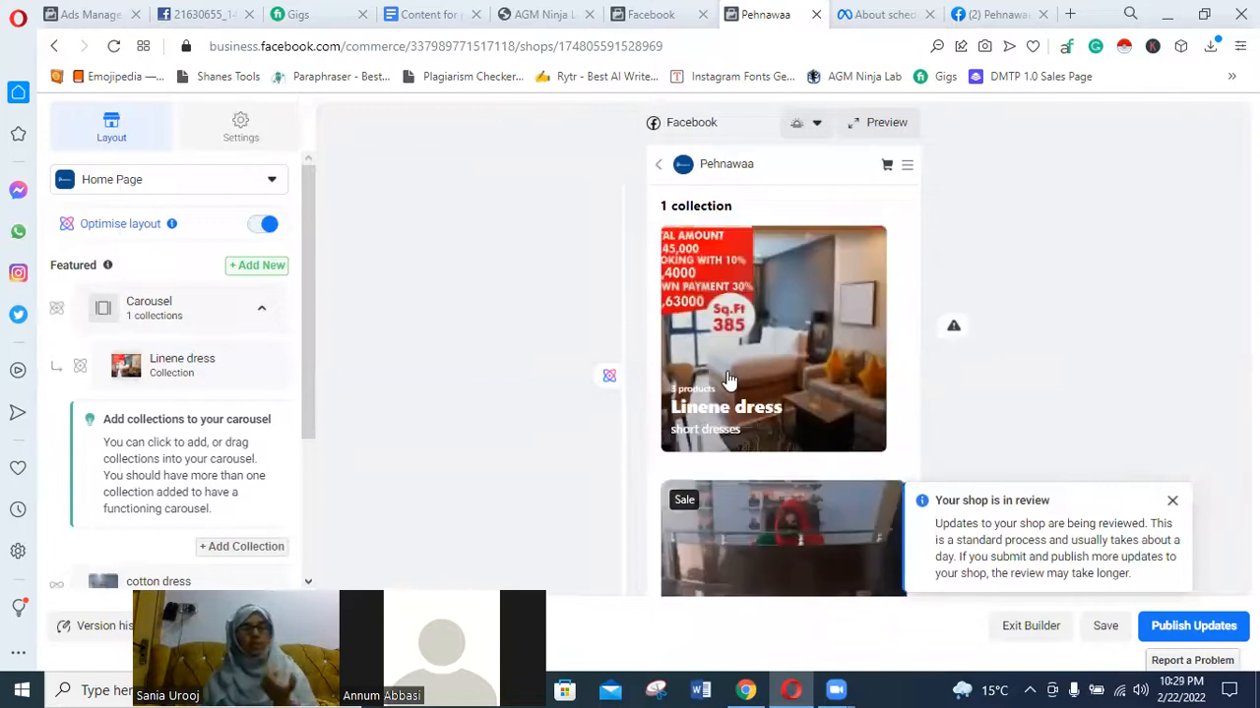
Review the shop's home page preview, collapse the featured carousel, and look through the cotton dress product settings
scroll(722, 384, "down", 10)
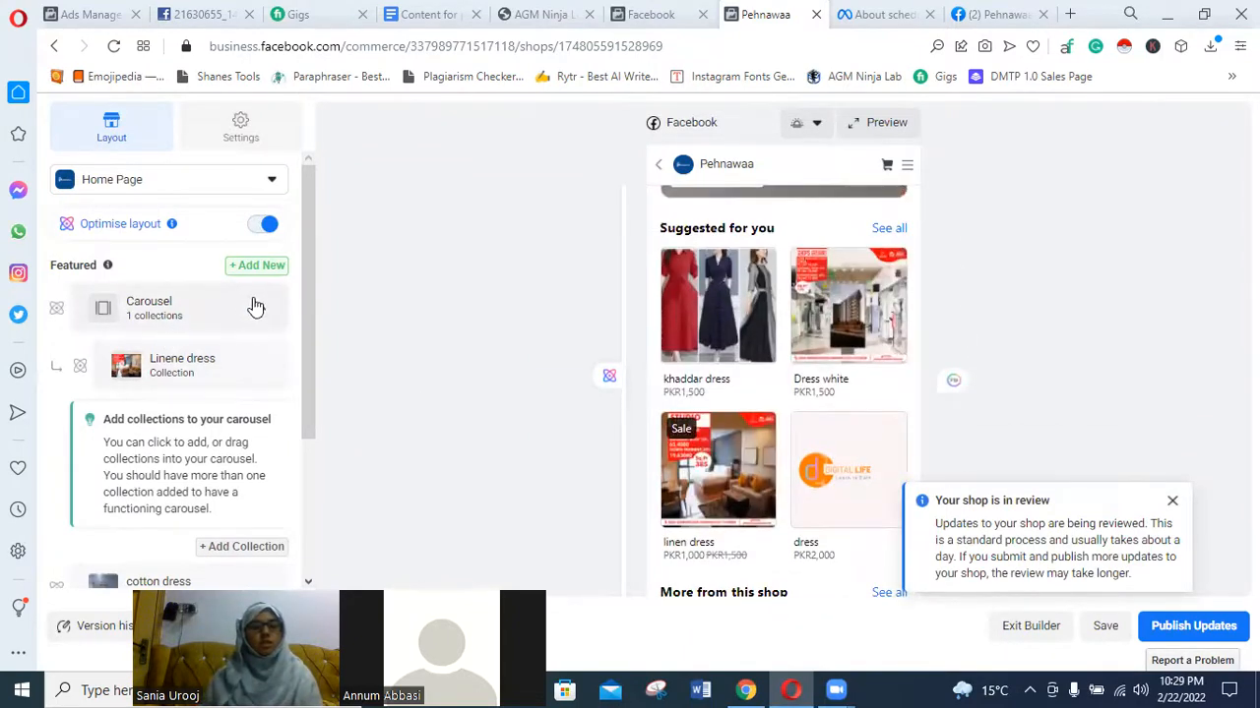
left_click(262, 309)
mouse_move(196, 369)
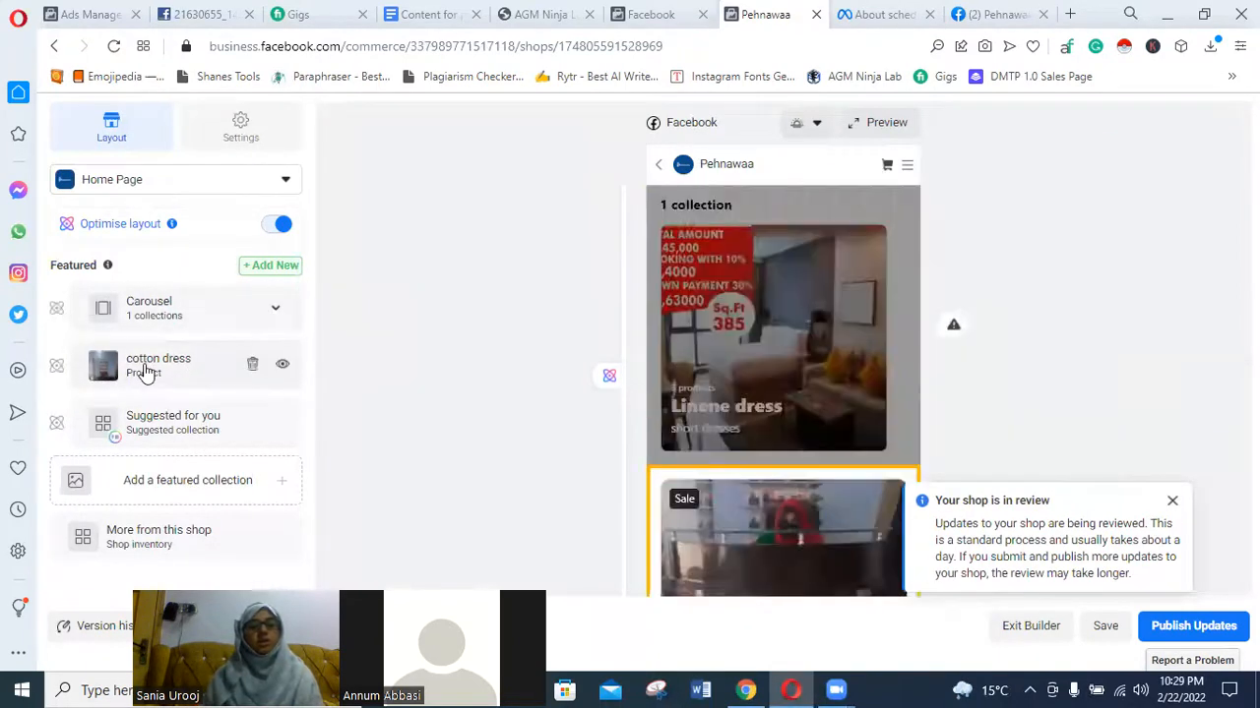
left_click(657, 437)
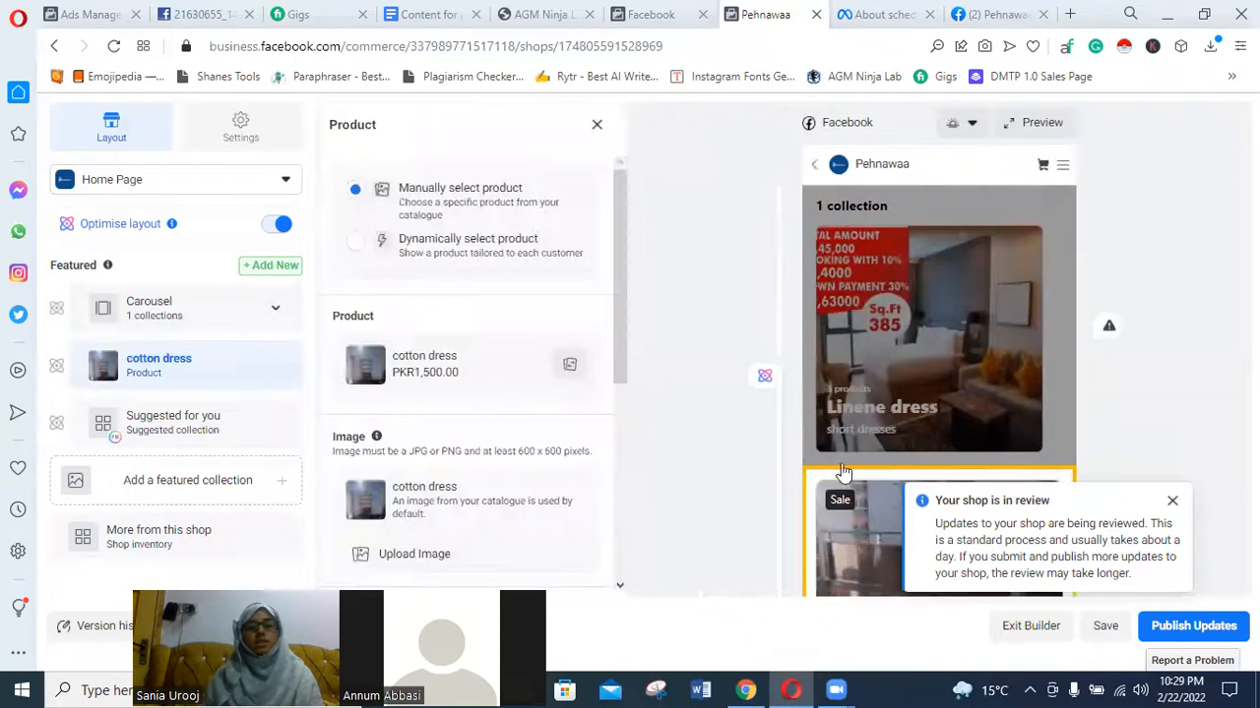
scroll(447, 401, "down", 4)
scroll(453, 419, "up", 3)
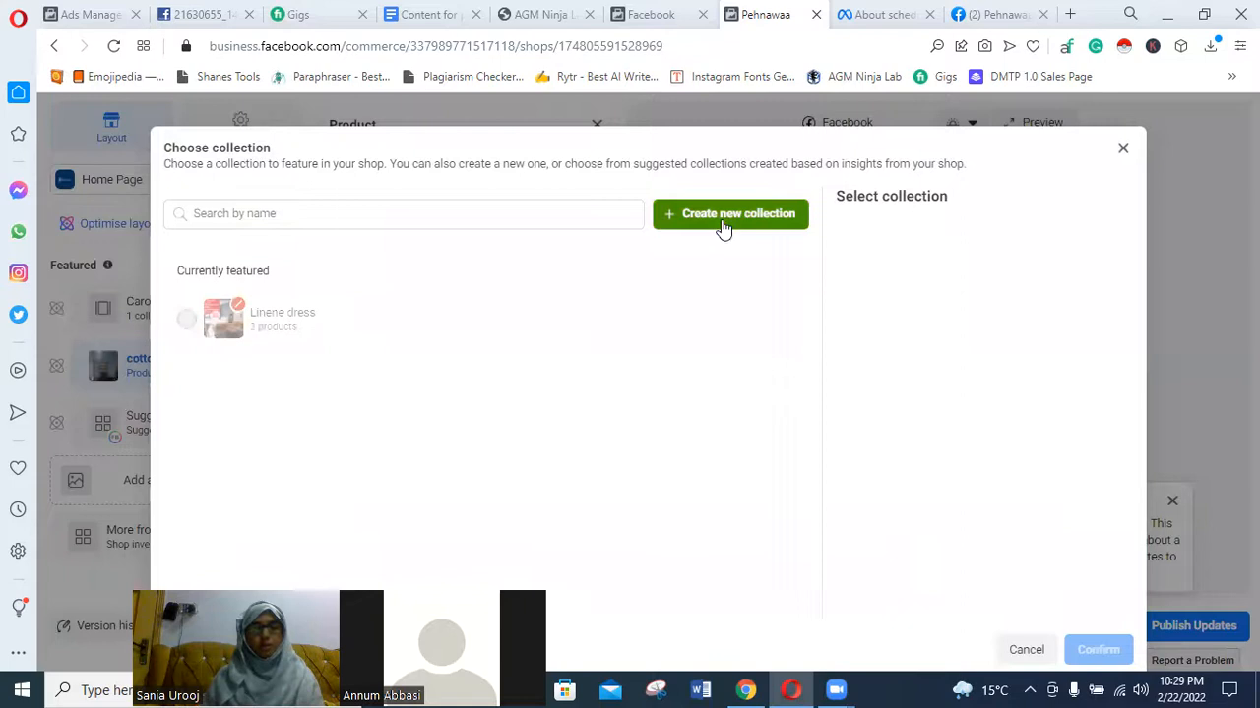
Start a new featured collection and select cotton dress, Dress white, linen dress and dress as its products
left_click(712, 215)
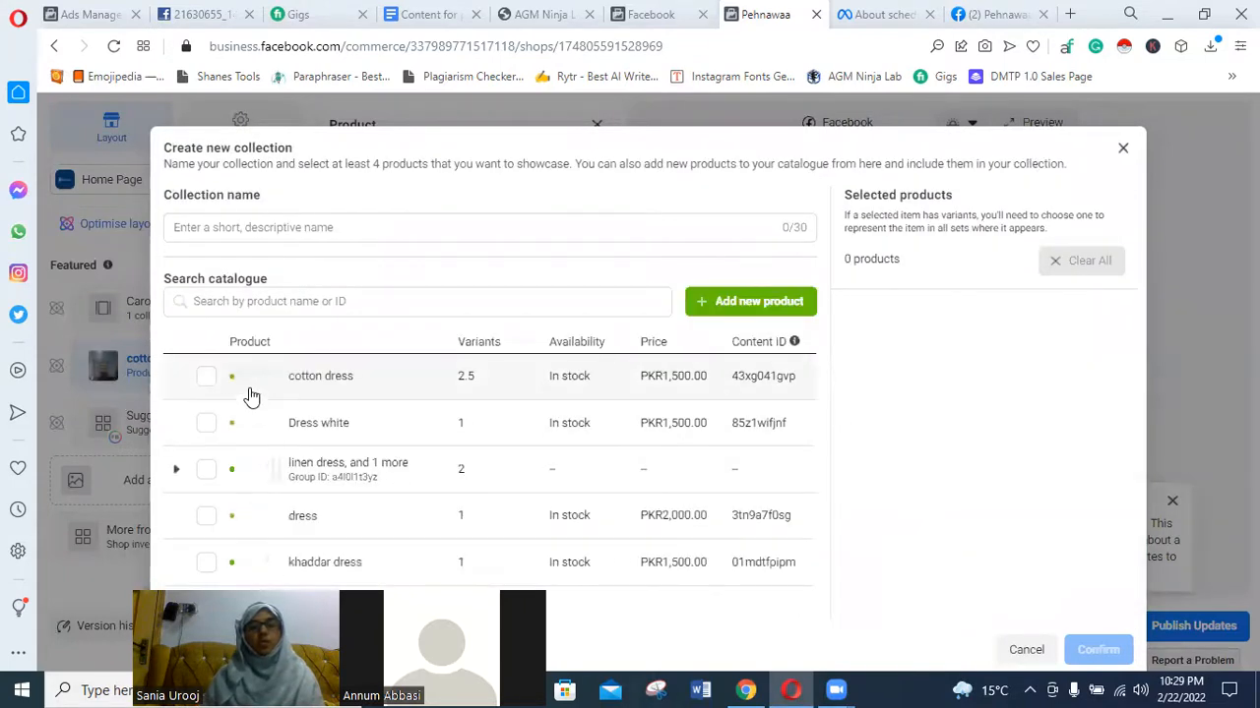
left_click(206, 375)
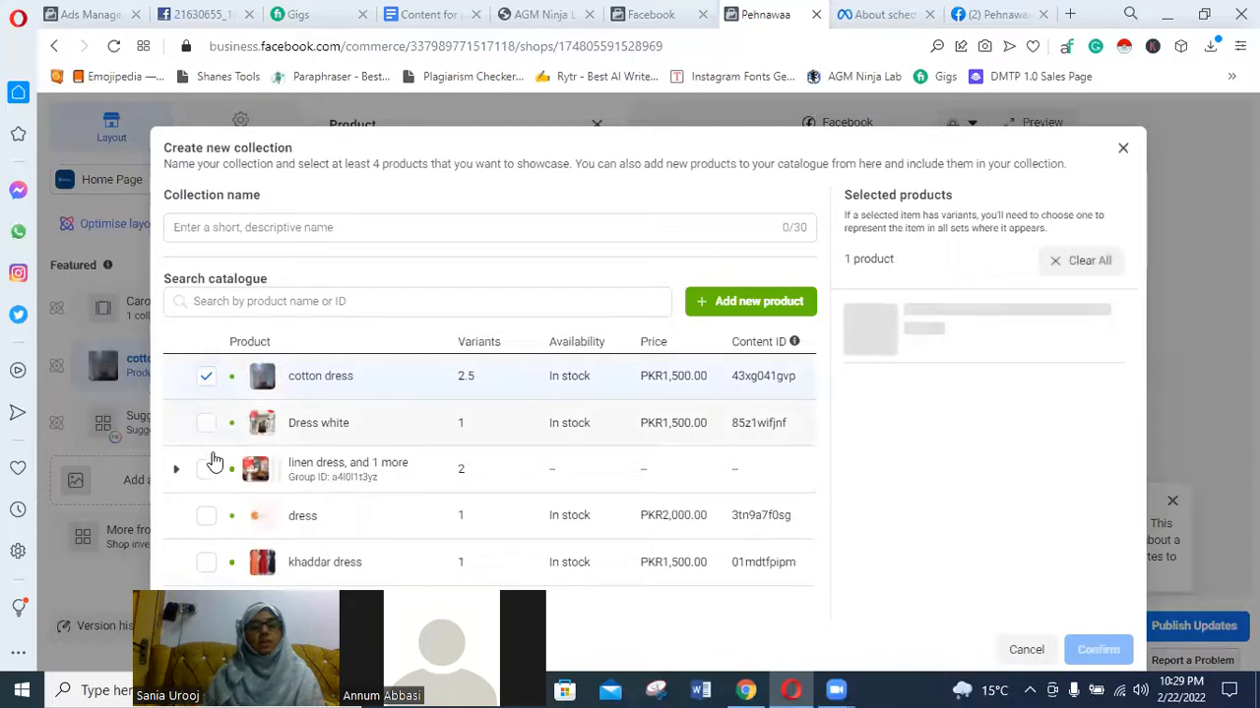
left_click(208, 461)
left_click(208, 426)
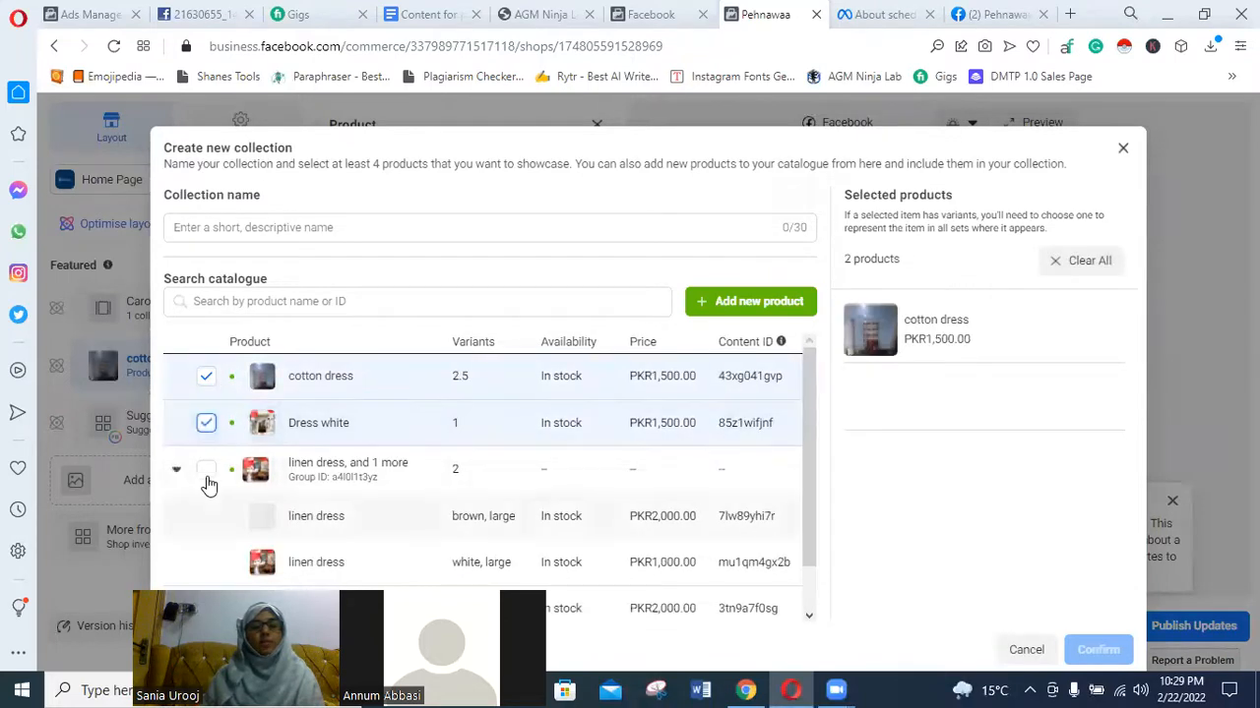
left_click(206, 473)
left_click(206, 516)
Name the new collection "spring season" and confirm its creation
left_click(290, 234)
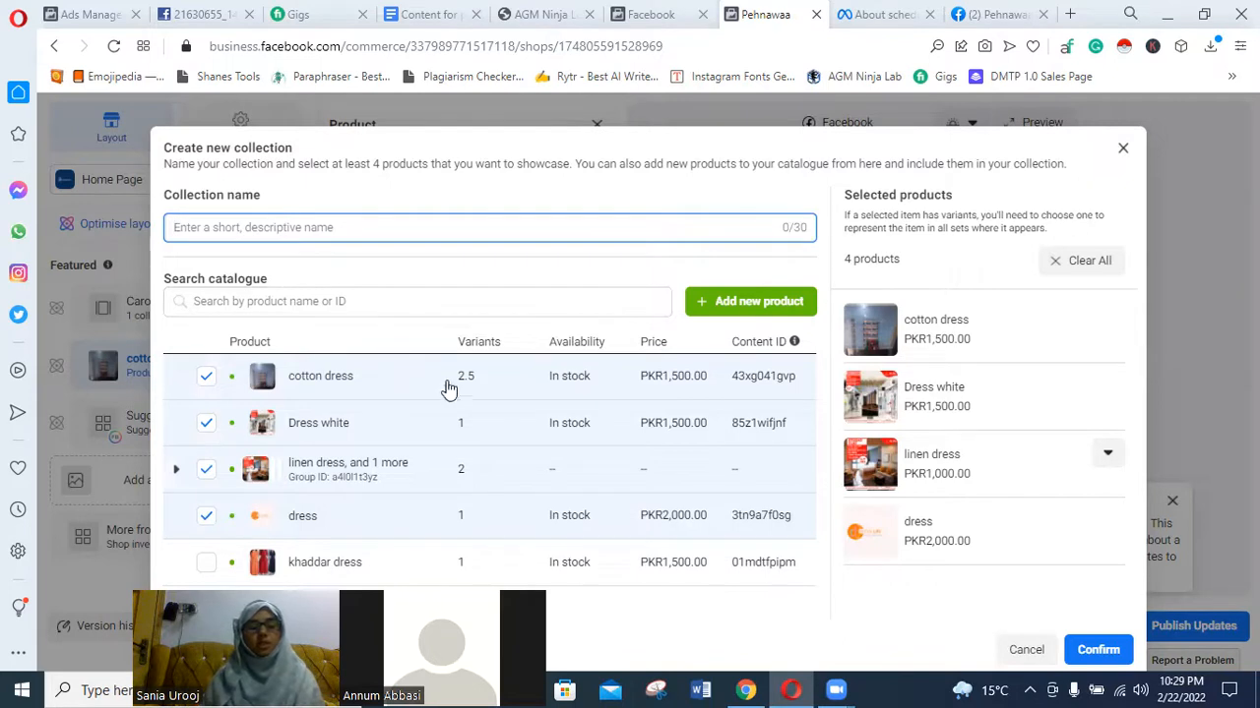
type("mty")
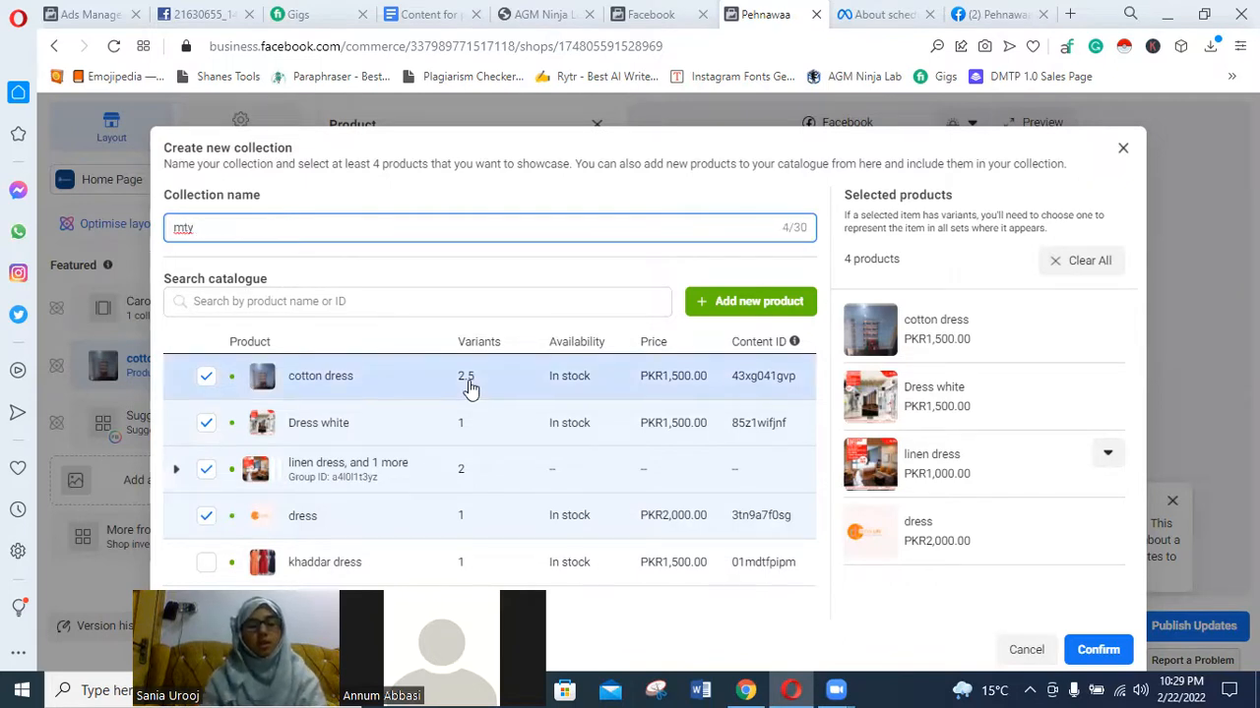
key("BackSpace")
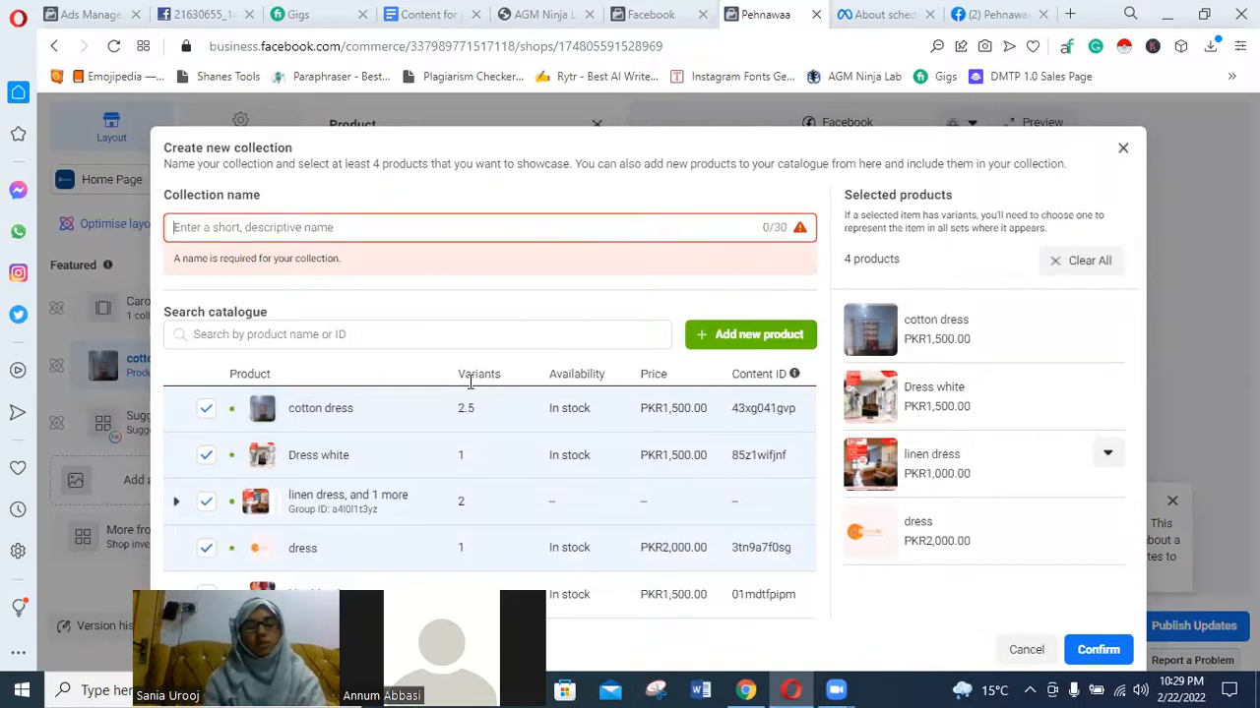
type("spring season")
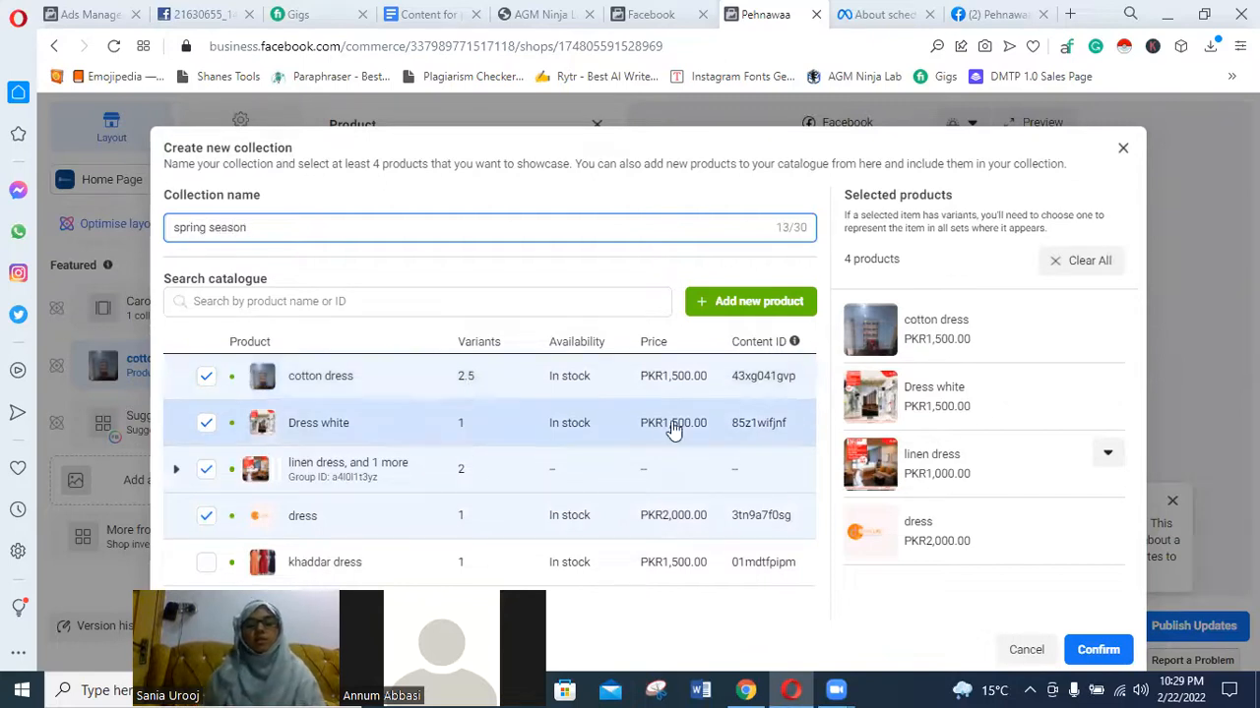
left_click(1026, 575)
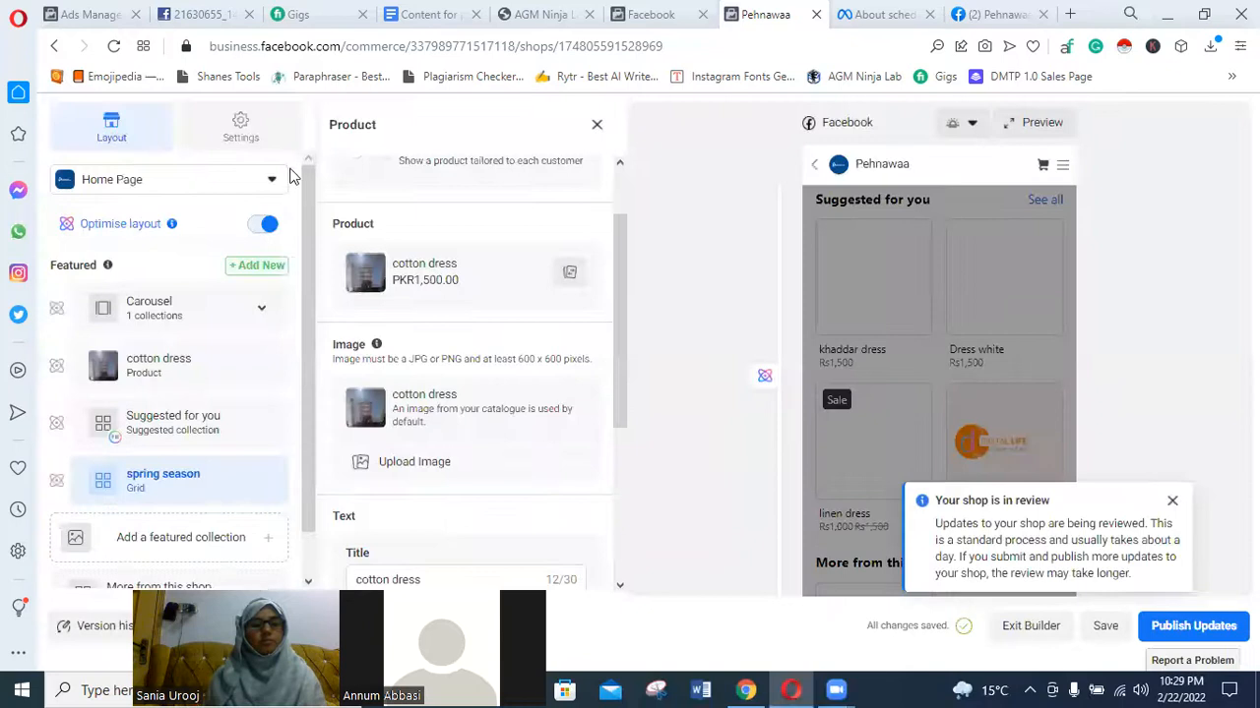
Switch the layout to the spring season collection and review its product selection, closing it without edits
left_click(273, 181)
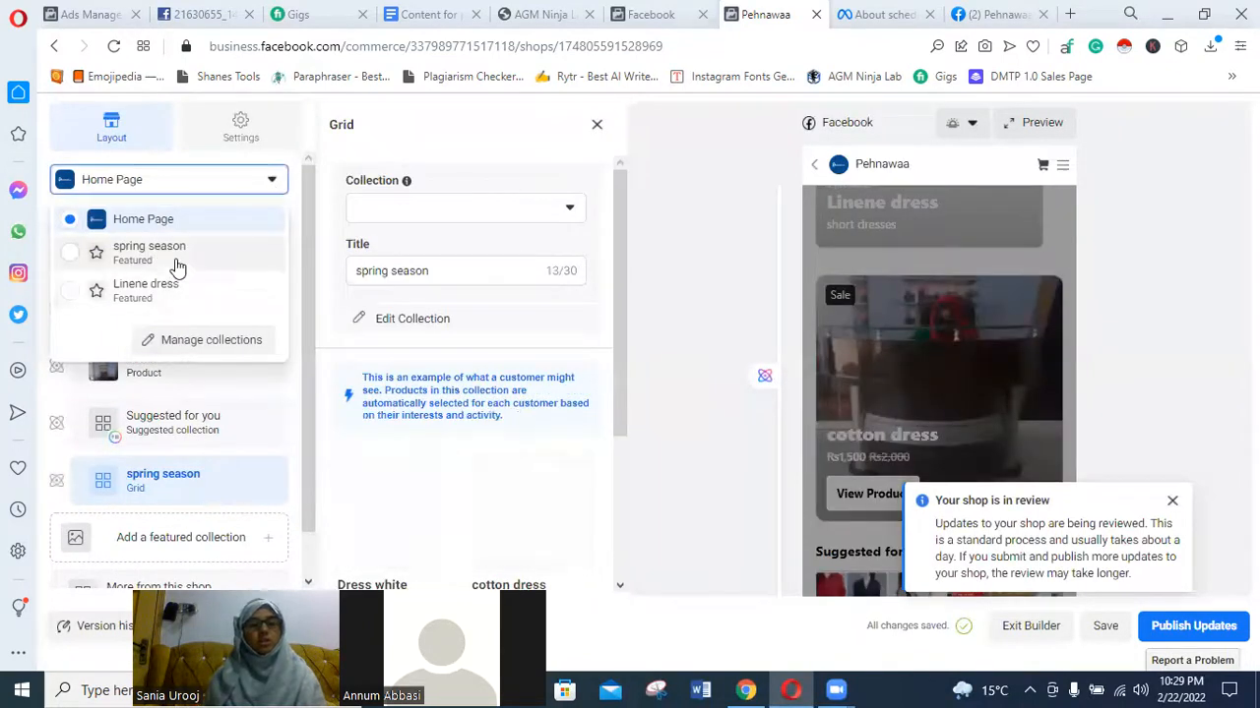
left_click(162, 253)
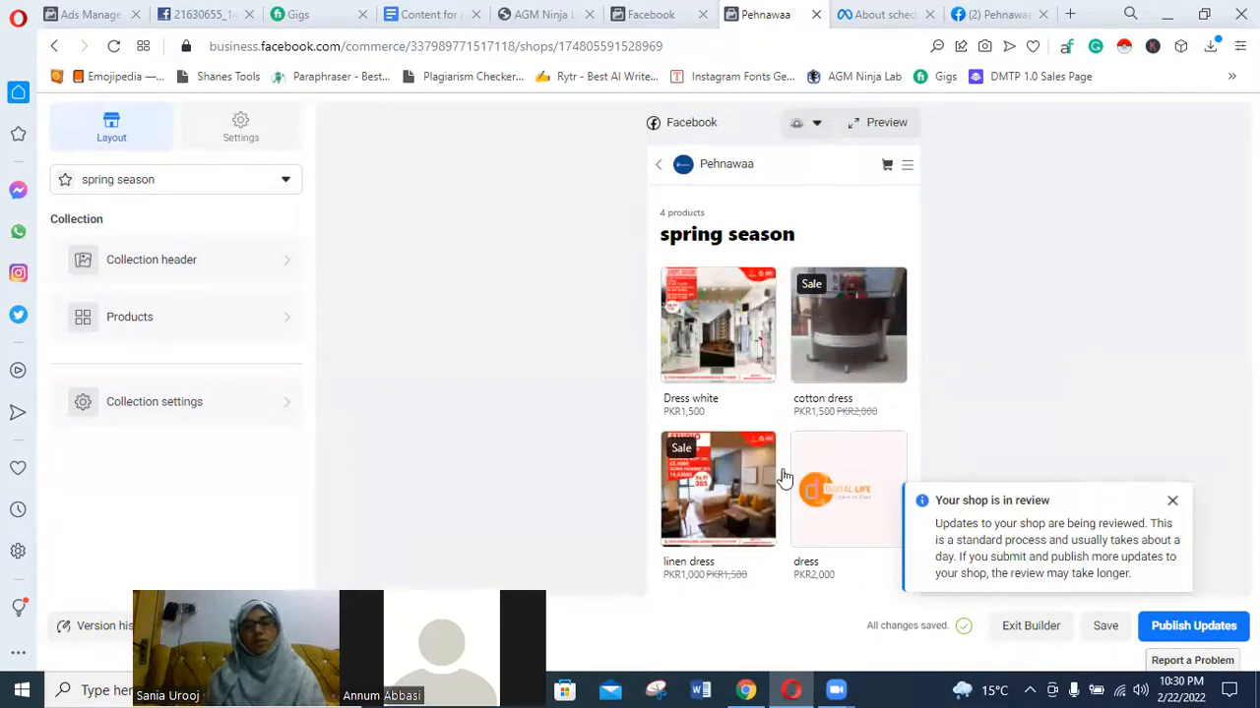
left_click(158, 329)
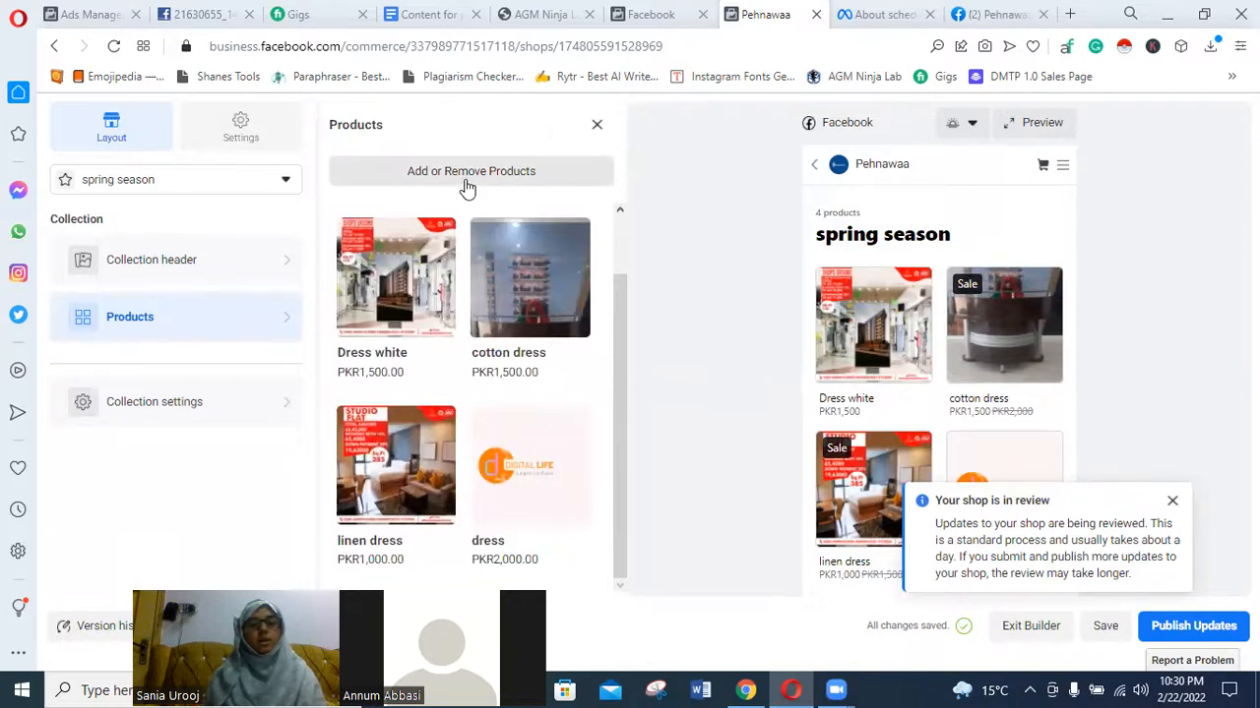
left_click(389, 175)
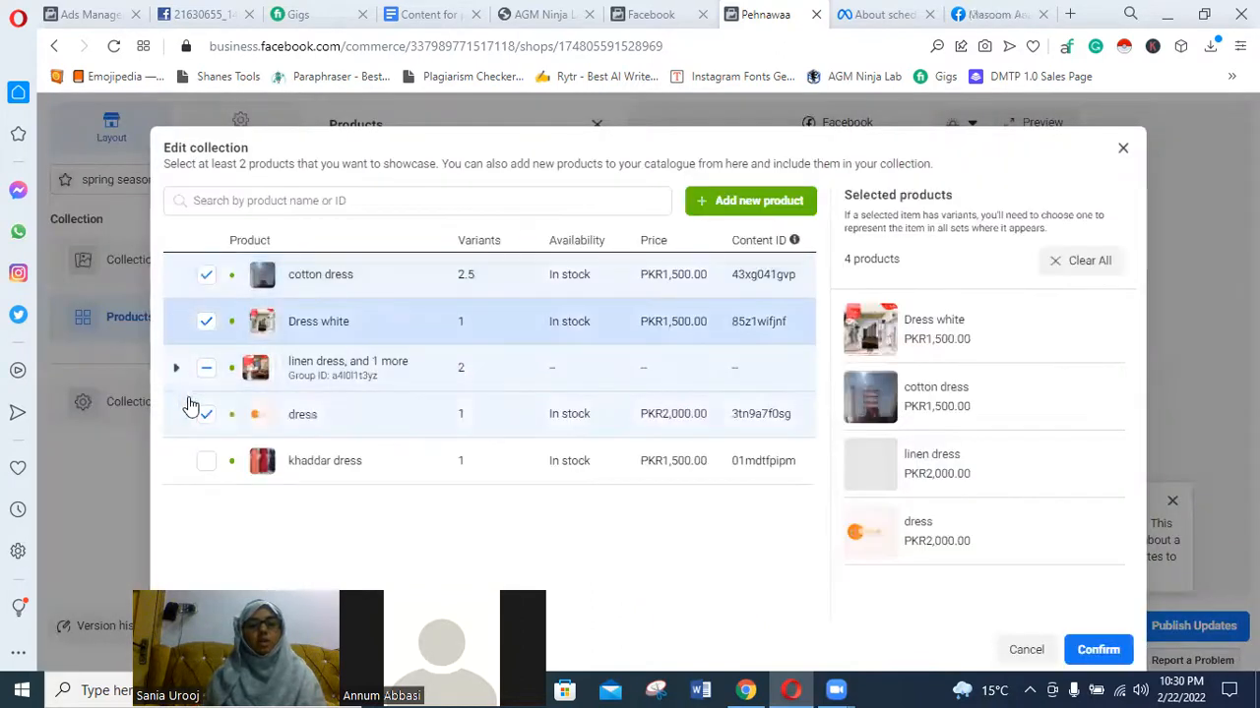
left_click(206, 369)
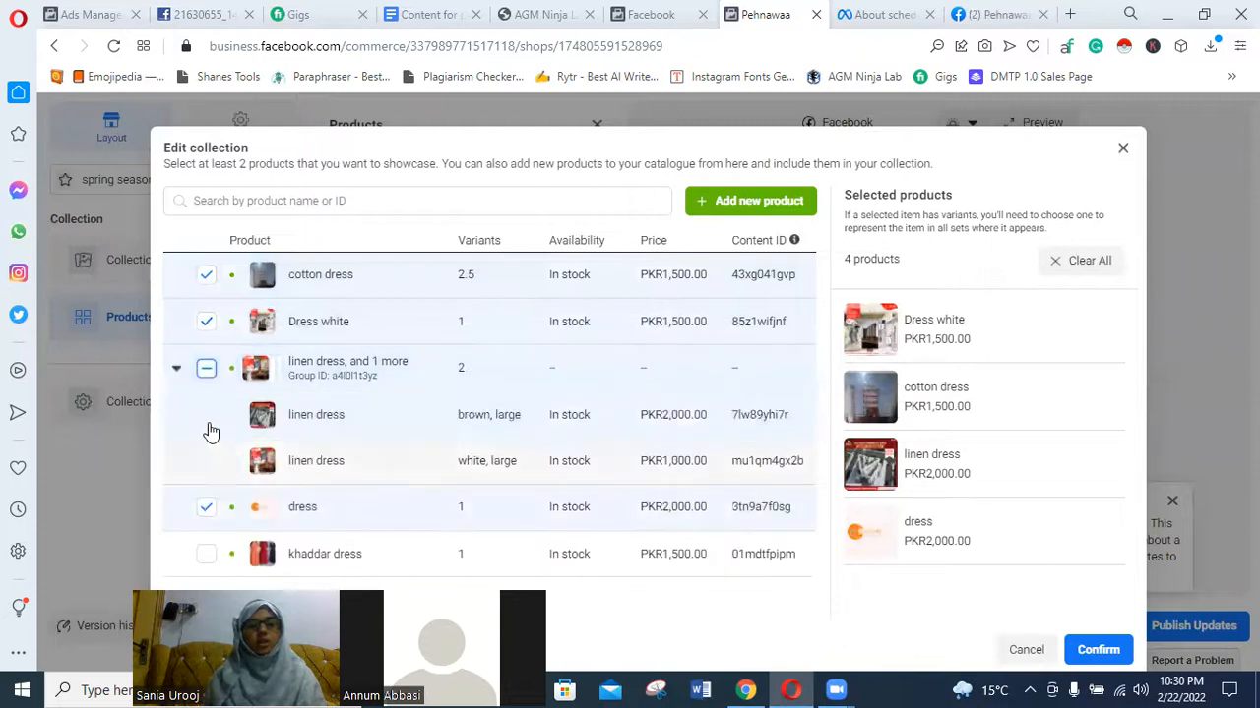
left_click(1123, 147)
Upload the red Pearl Mall WhatsApp image as the spring season collection header, saving the Landscape 4:3 crop
left_click(173, 275)
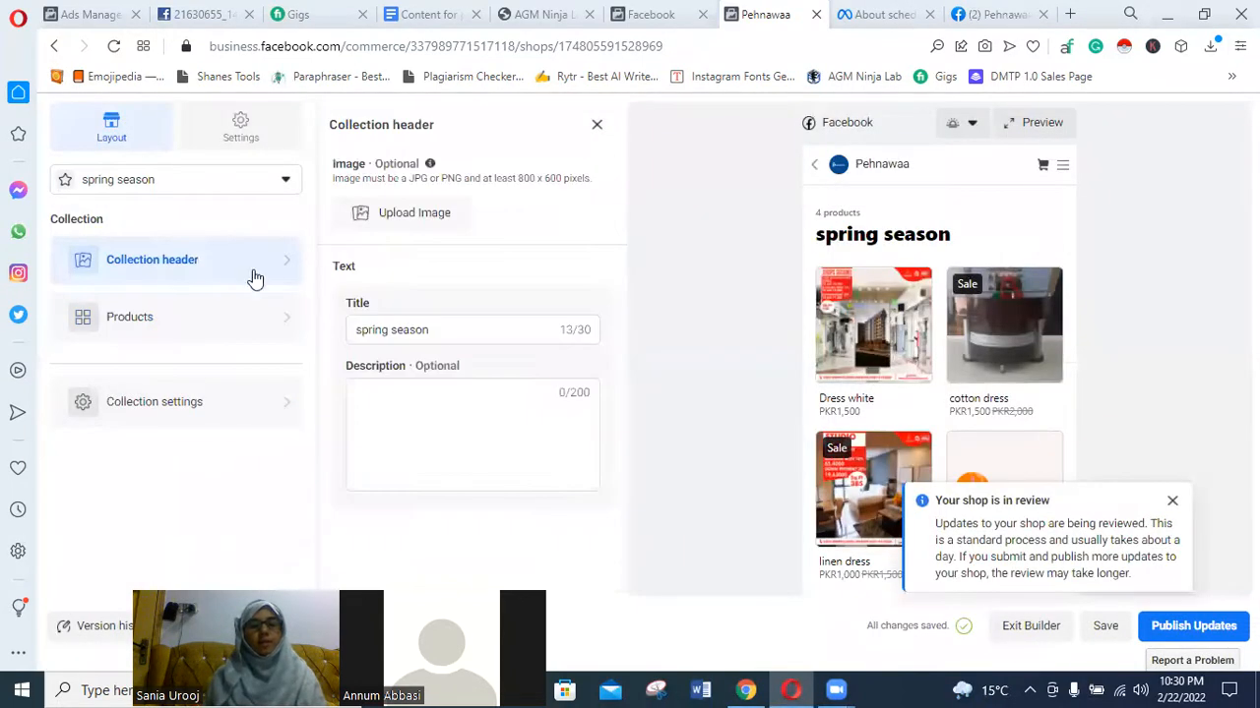
left_click(411, 212)
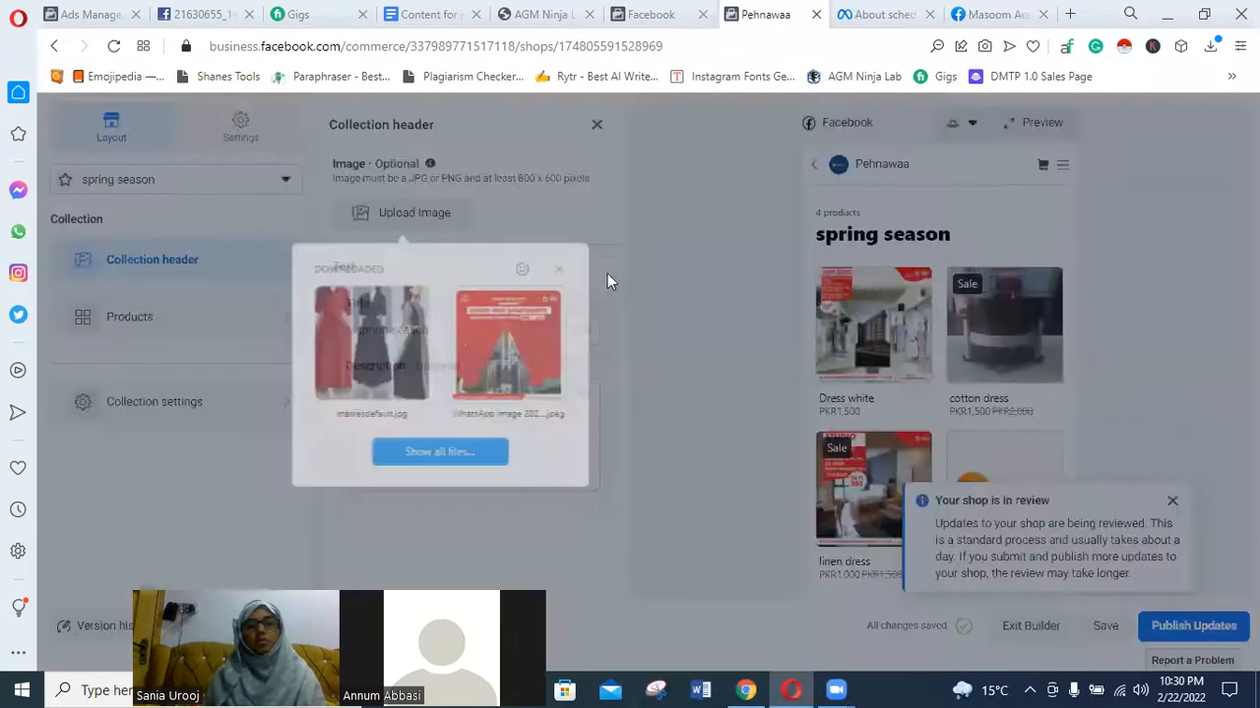
left_click(752, 358)
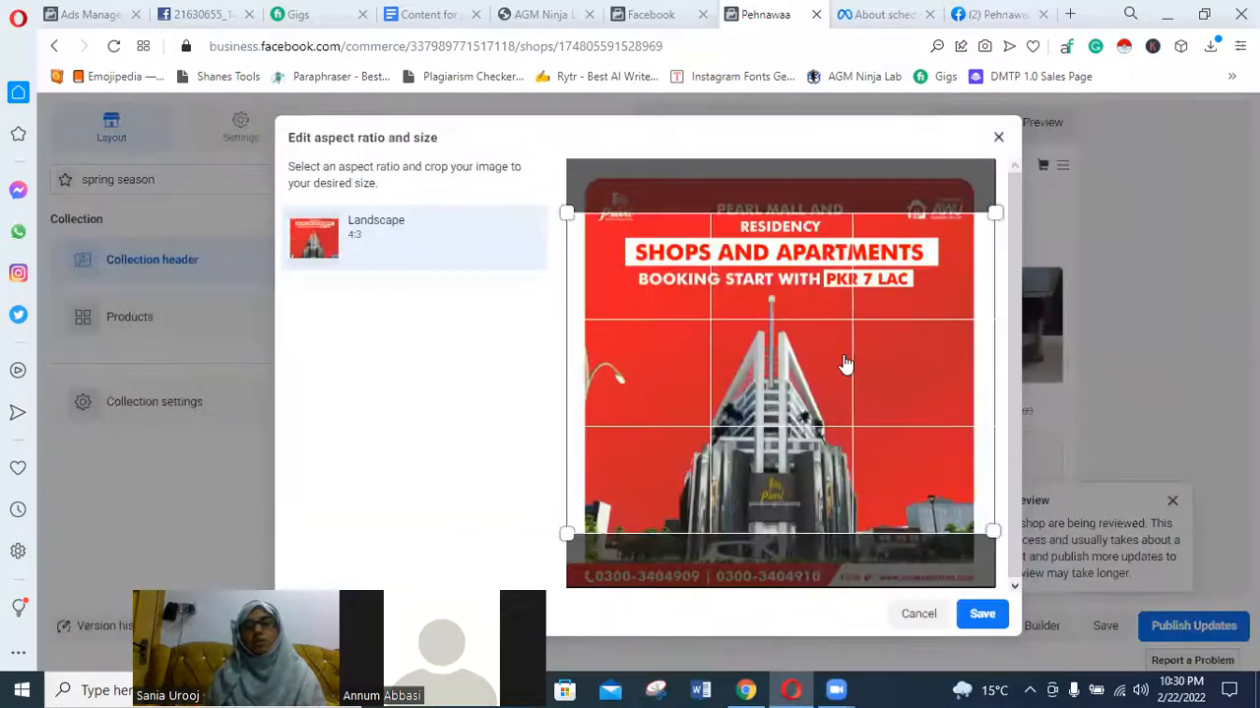
left_click(982, 613)
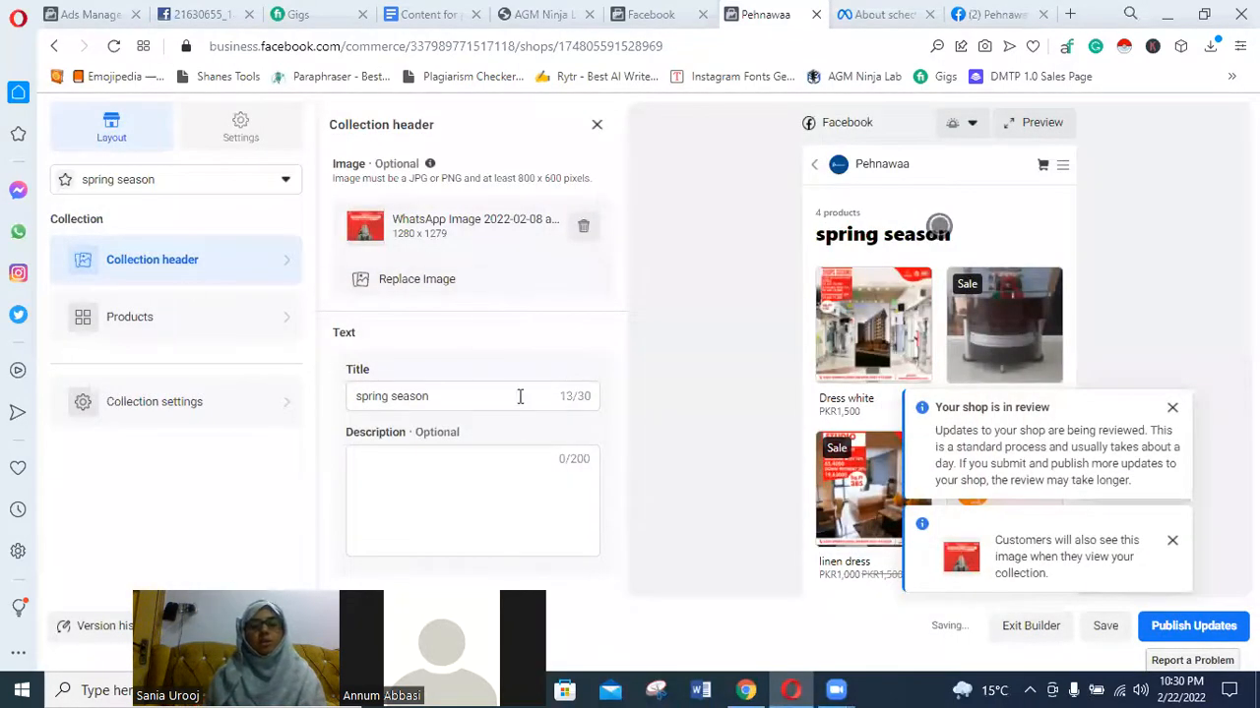
Replace the collection header's title with "sdsad" and enter "asdsadsd" as its description
left_click(408, 393)
key("ctrl+a")
type("sdsad")
left_click(422, 512)
type("asdsad")
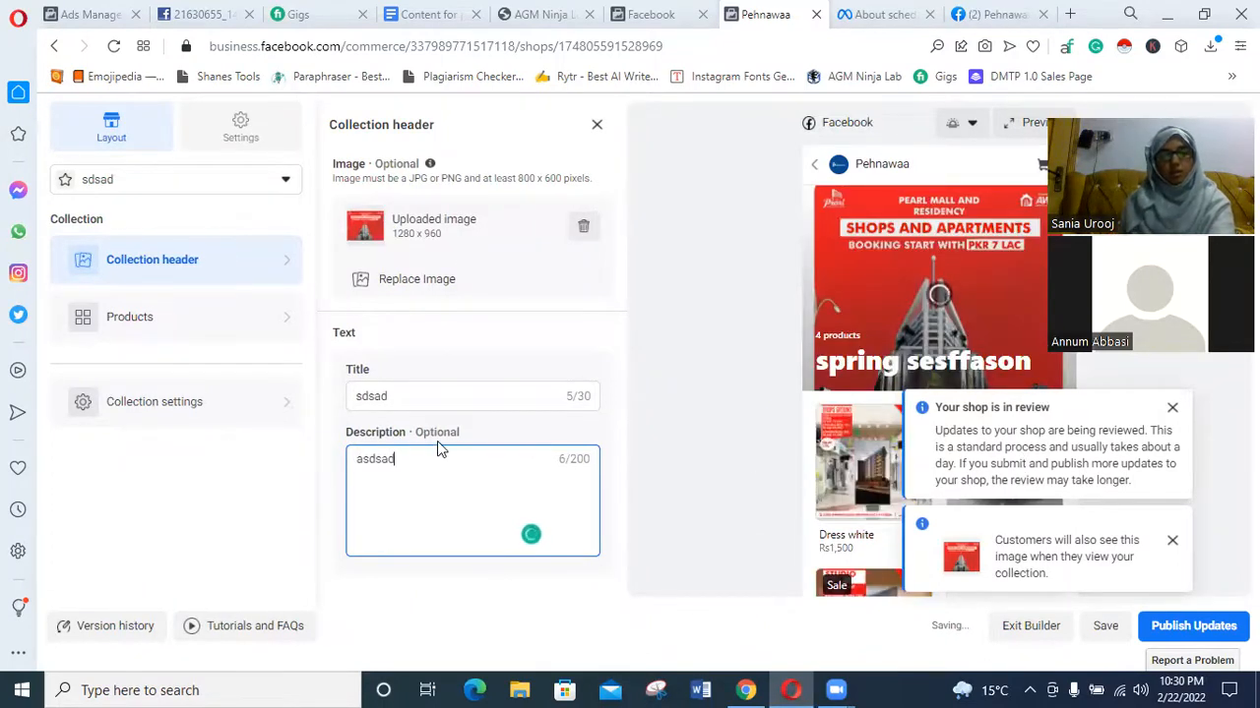
type("sd")
left_click(659, 515)
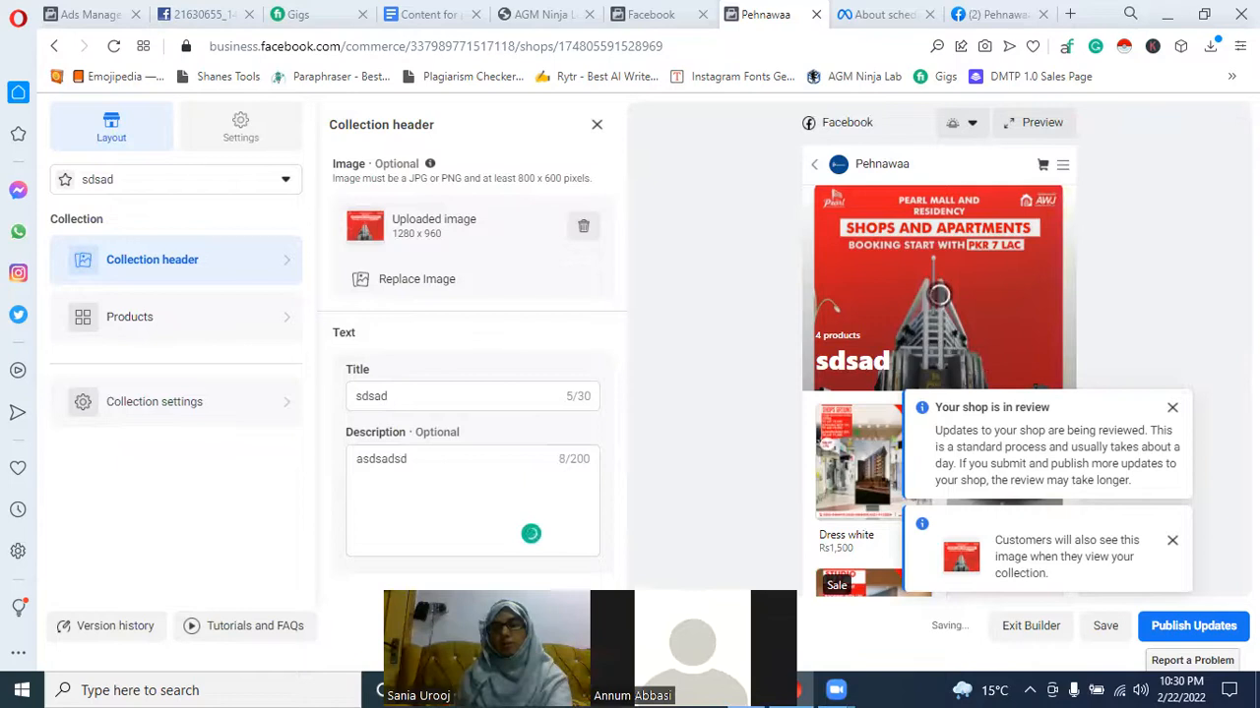
Dismiss the two shop notifications and extend the collection's description to "asdsadsddad"
left_click(1172, 408)
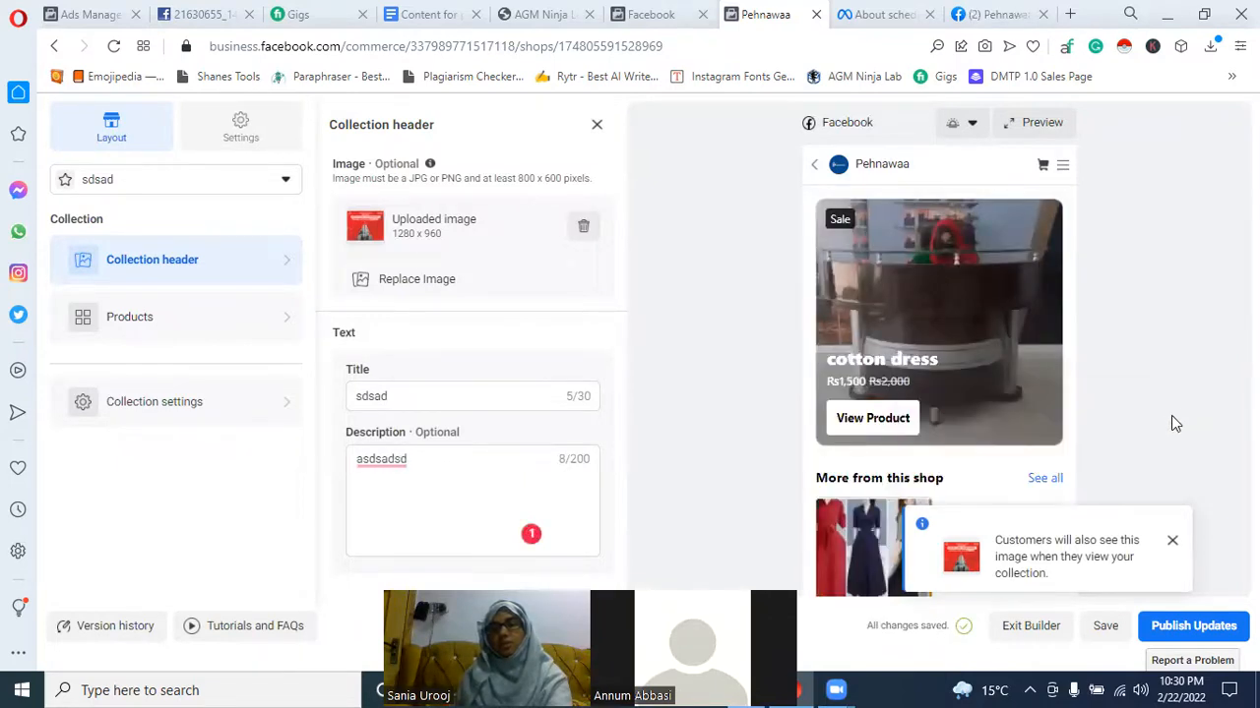
left_click(1172, 541)
left_click(430, 477)
type("dad")
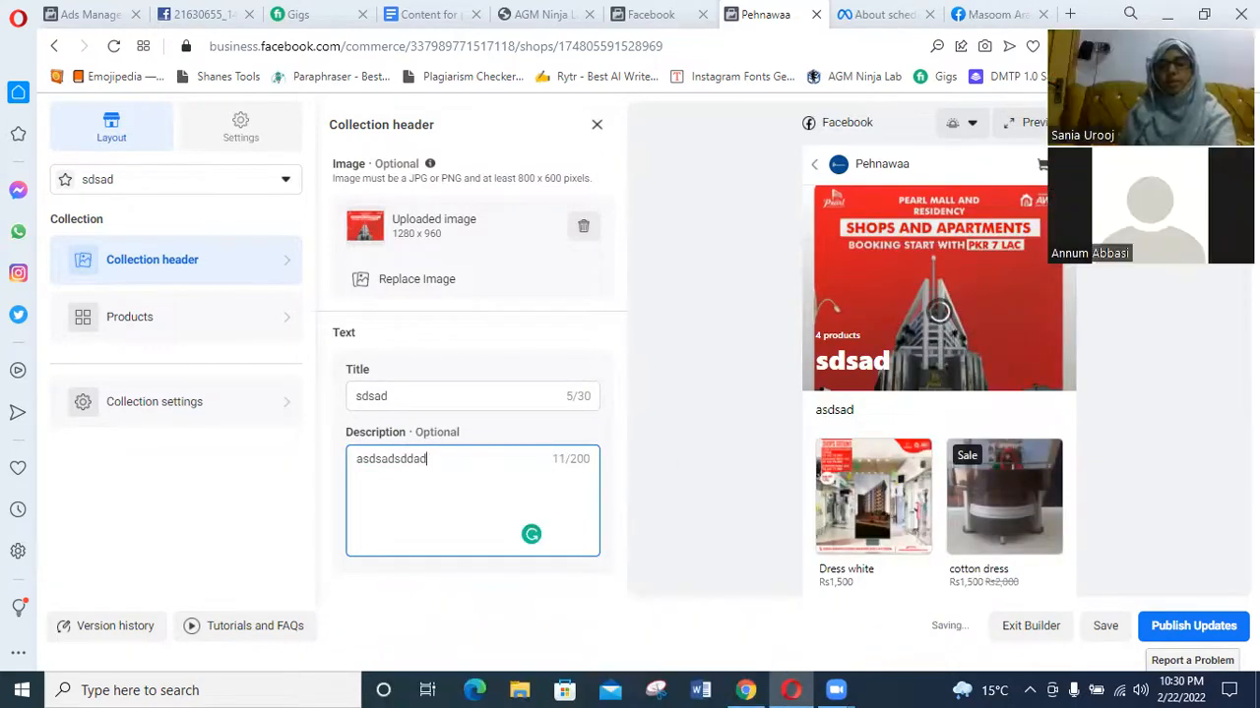
Save the collection header and submit the shop updates for publishing, choosing to publish only updates that comply with policies
left_click(1105, 625)
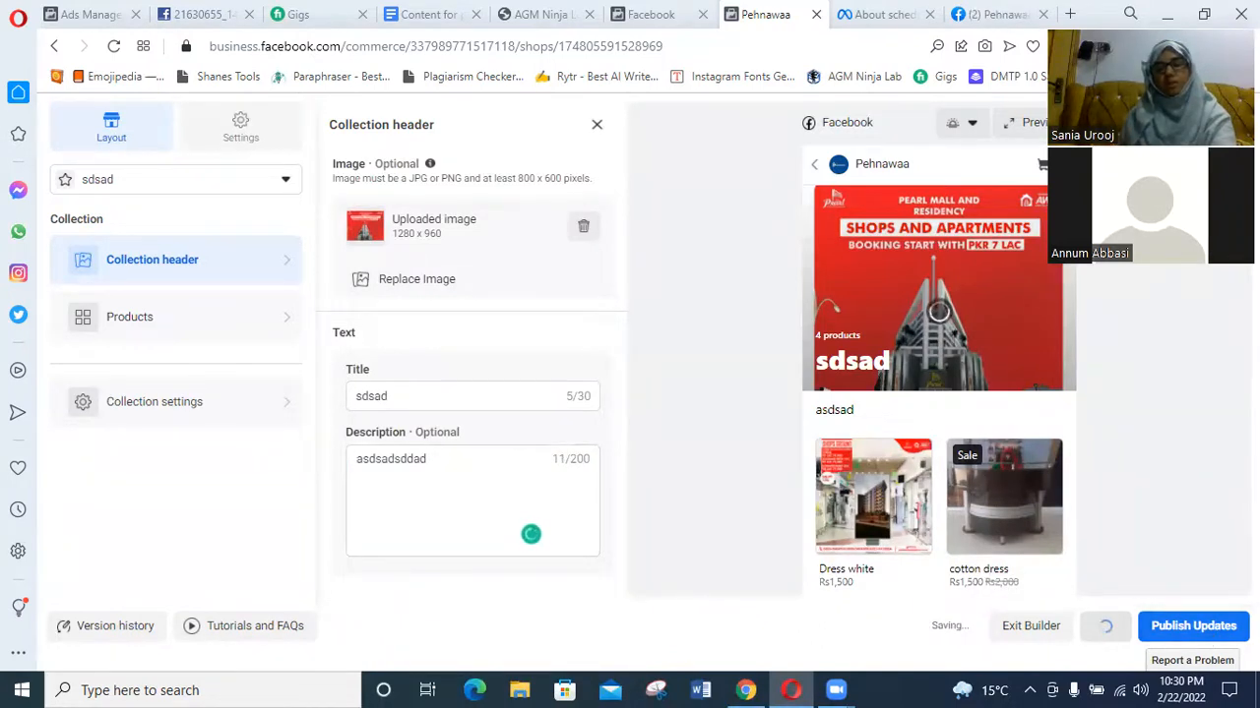
left_click(1194, 627)
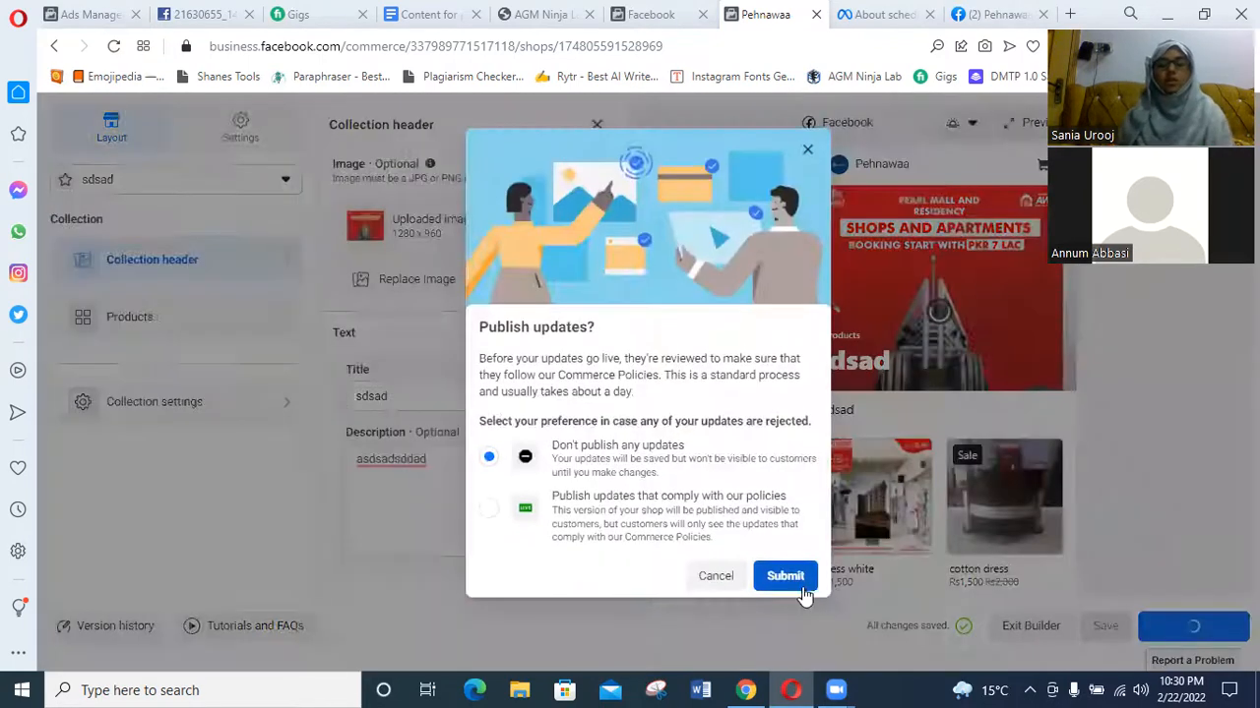
left_click(552, 513)
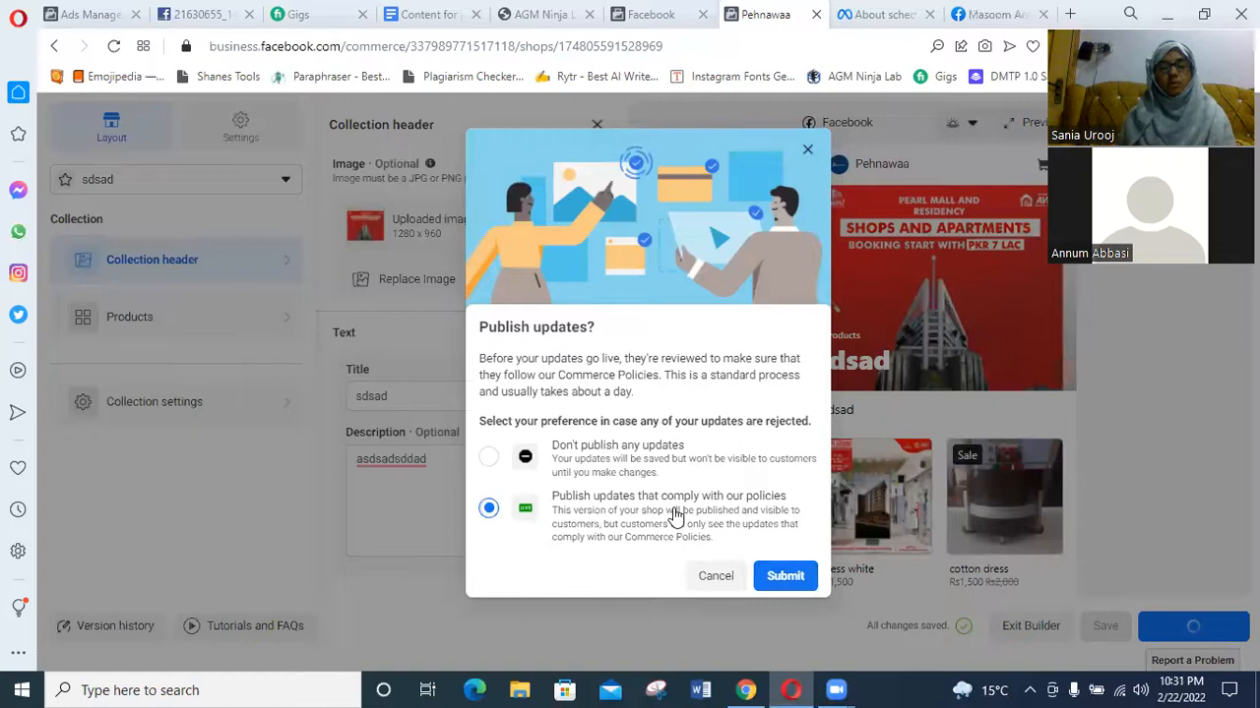
left_click(792, 576)
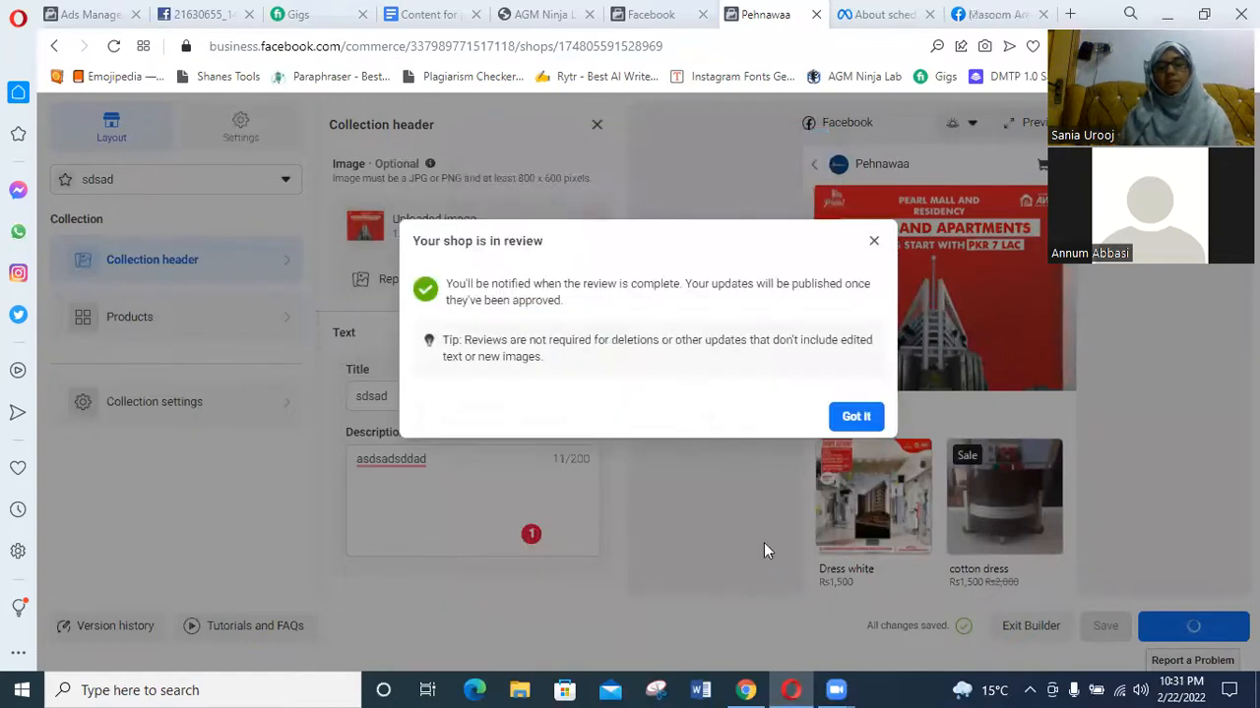
left_click(852, 417)
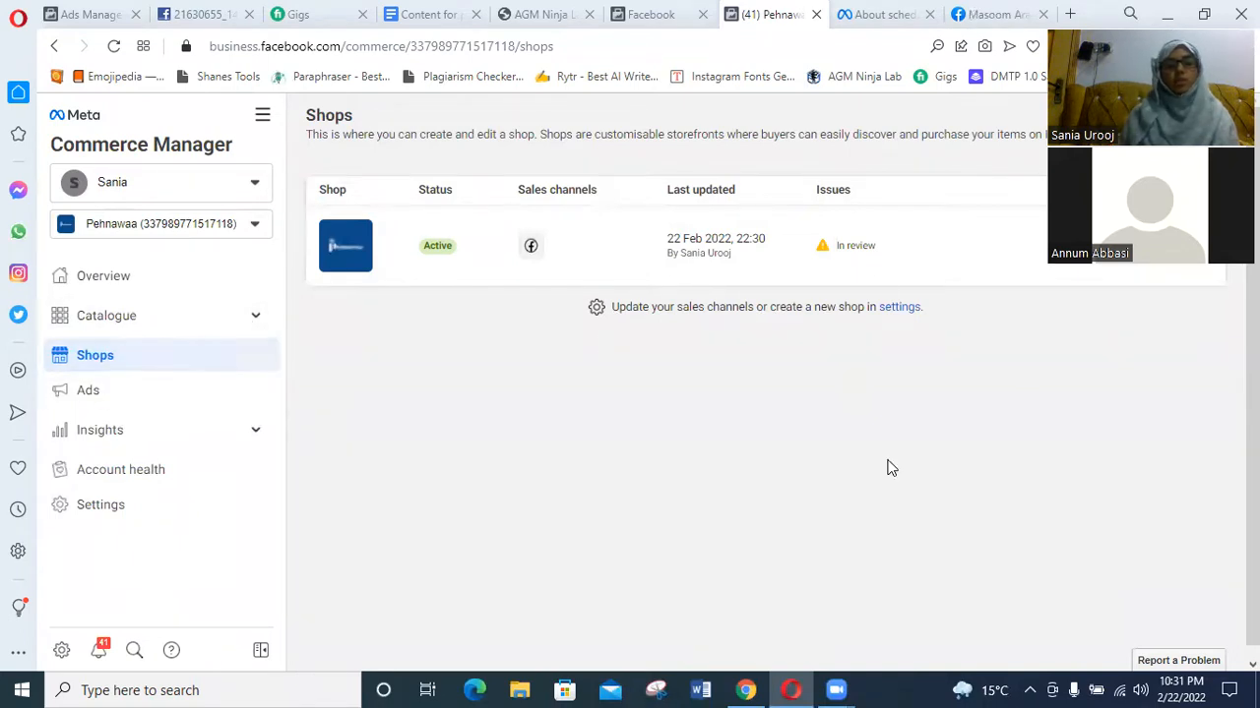
Switch to the Pehnawaa Facebook page, close the open chat and display the page's Shop section
left_click(1165, 246)
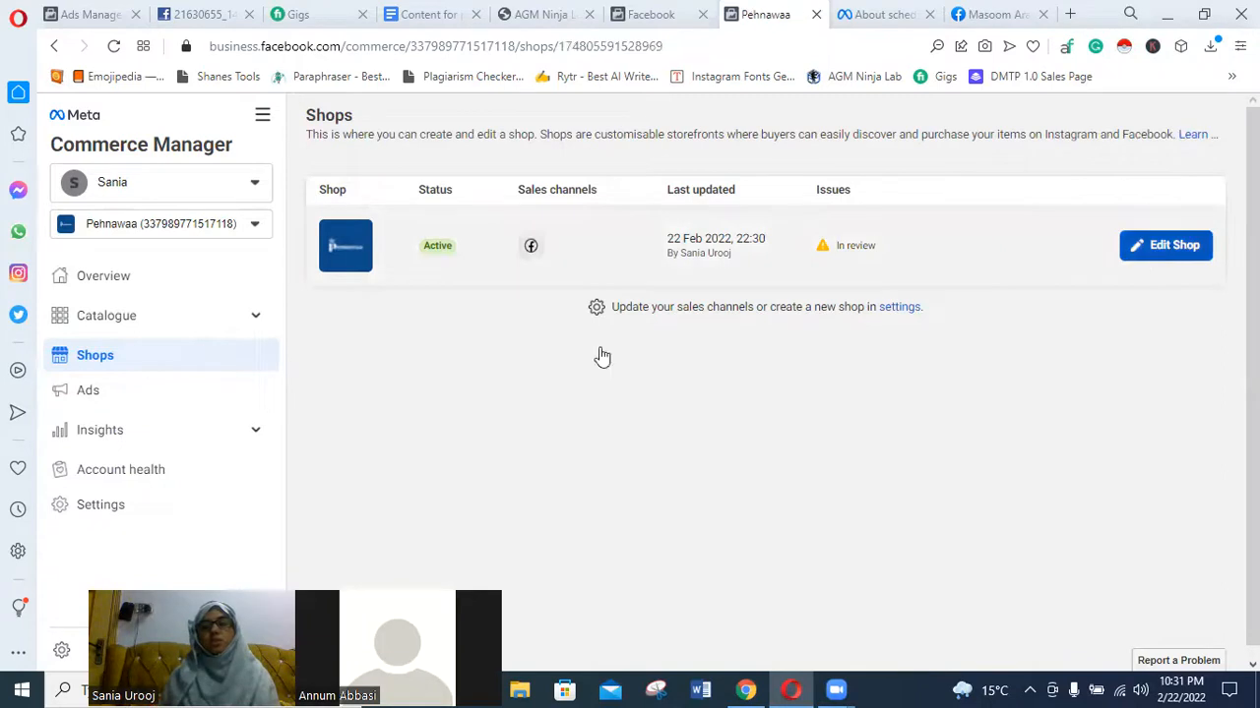
left_click(650, 14)
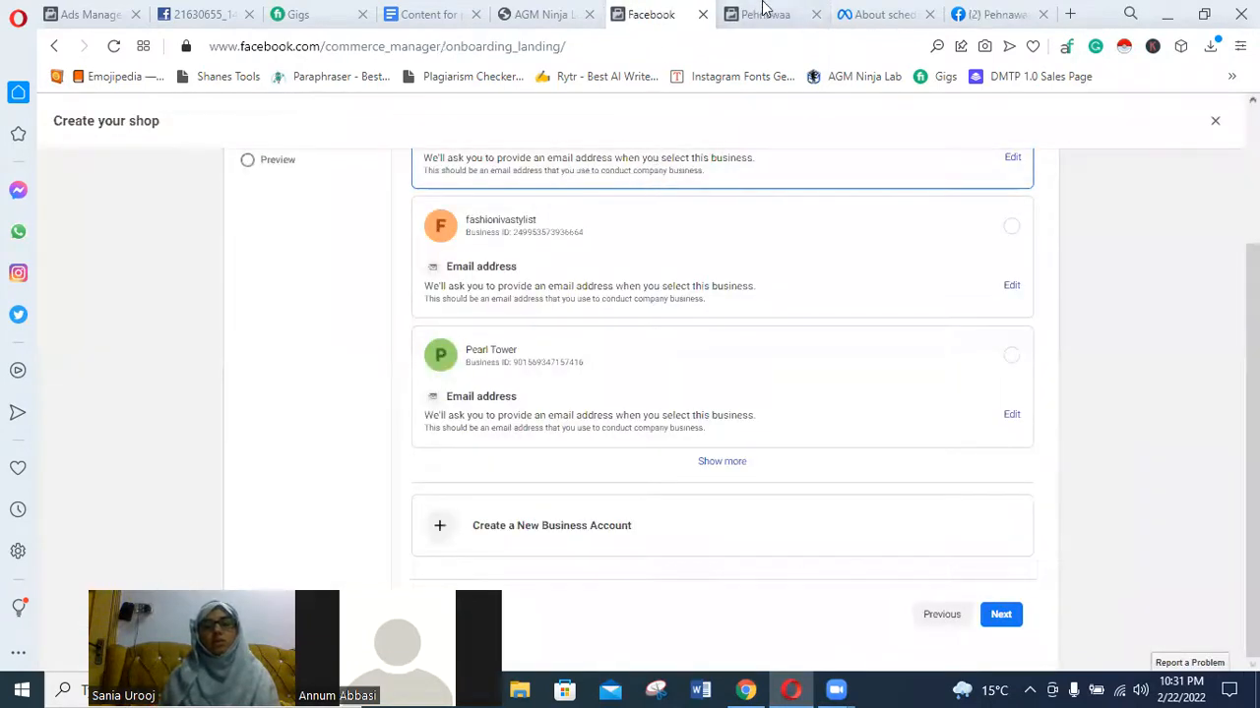
left_click(989, 14)
scroll(110, 487, "down", 3)
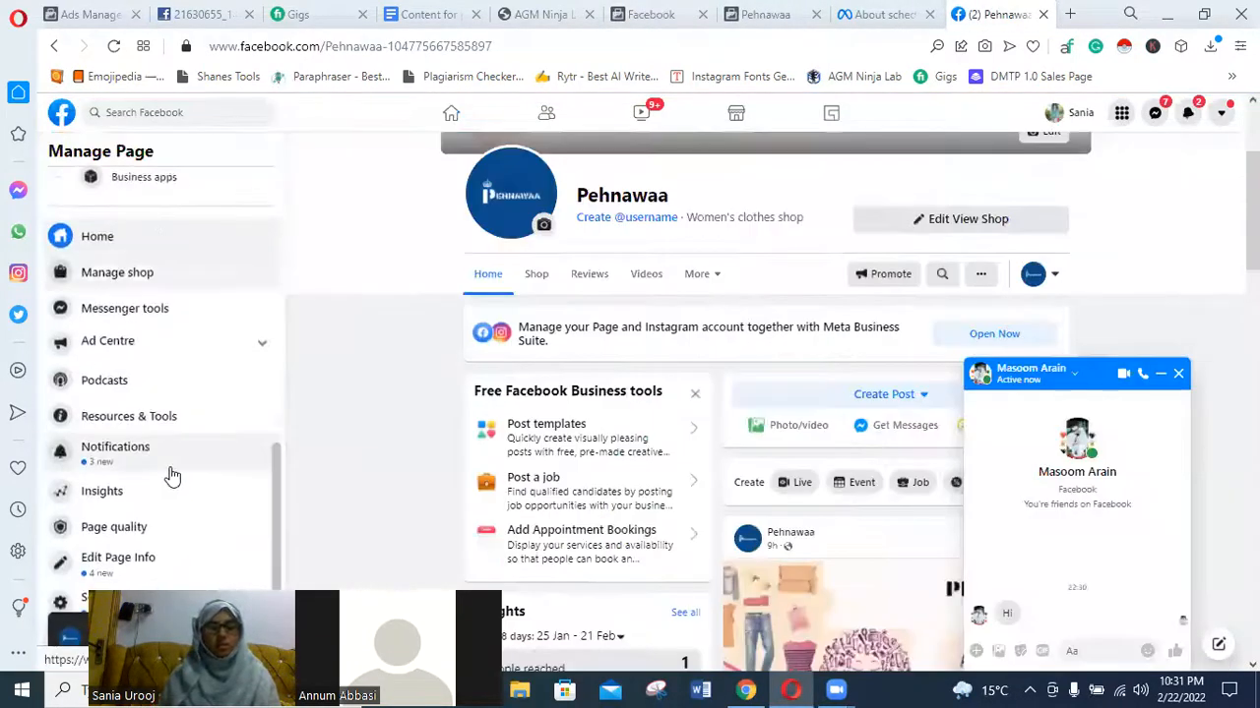
left_click(1178, 376)
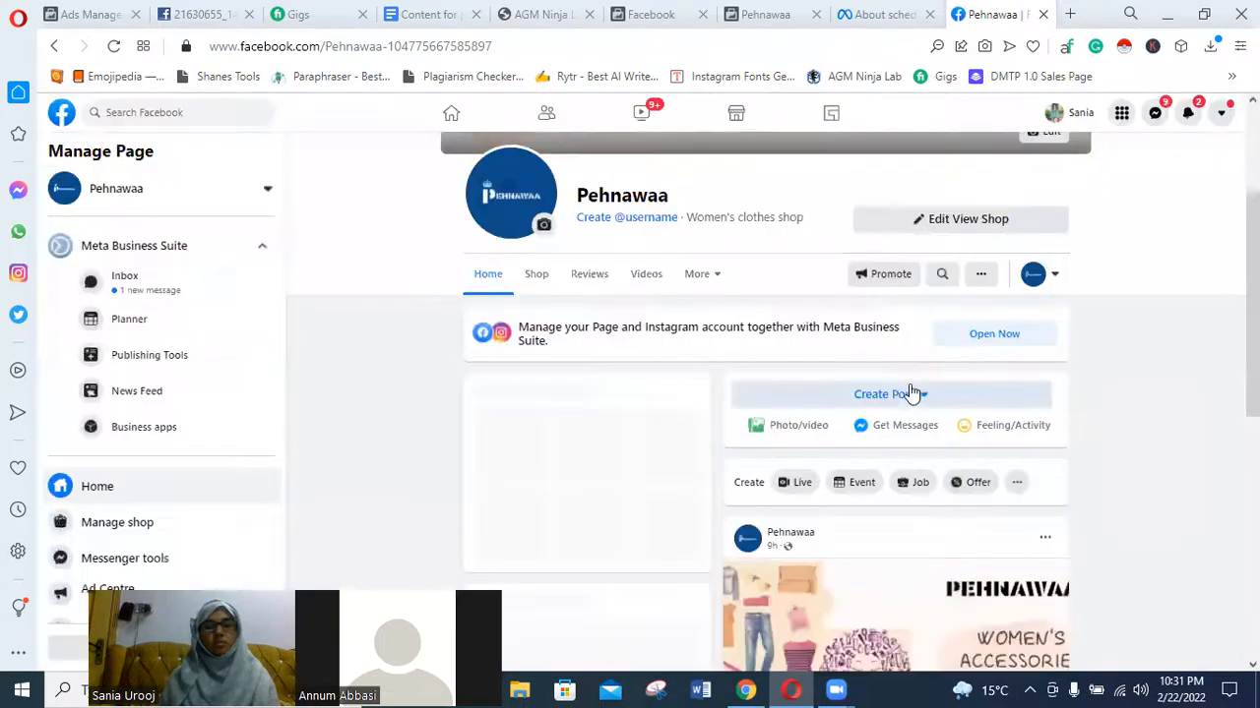
left_click(544, 283)
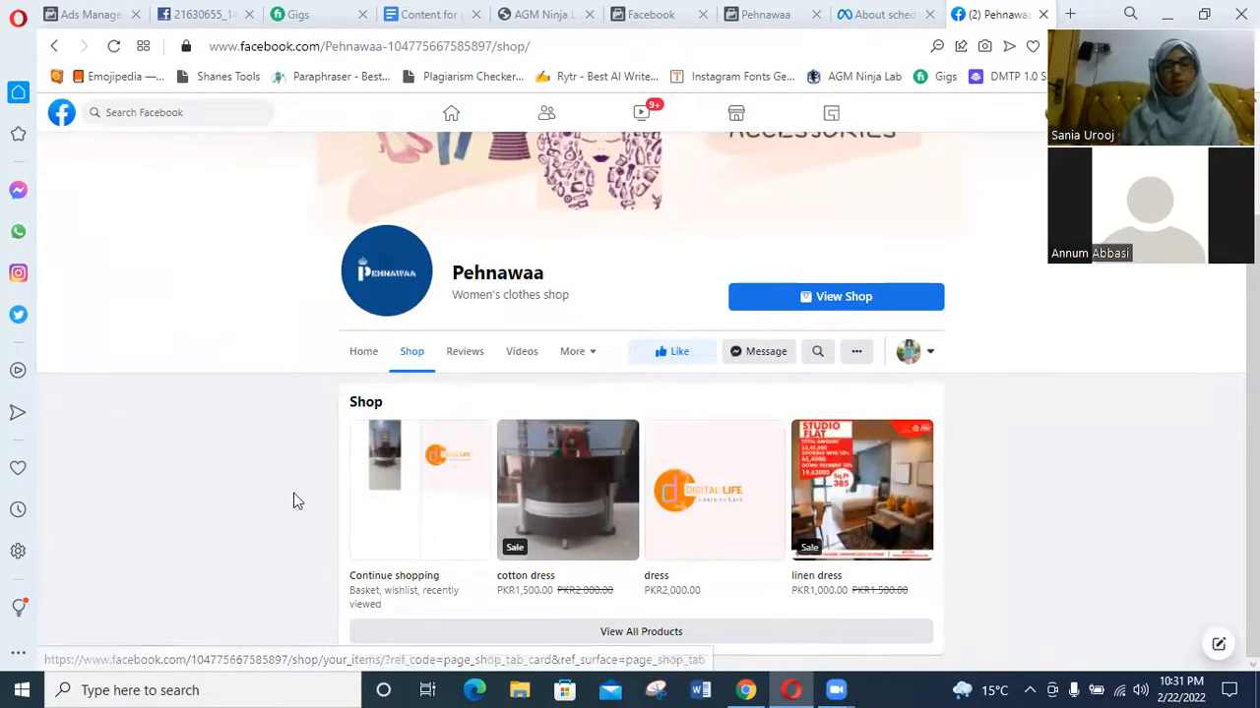
View all products in the public shop and browse the featured product carousel, returning to the page's Shop section
left_click(677, 633)
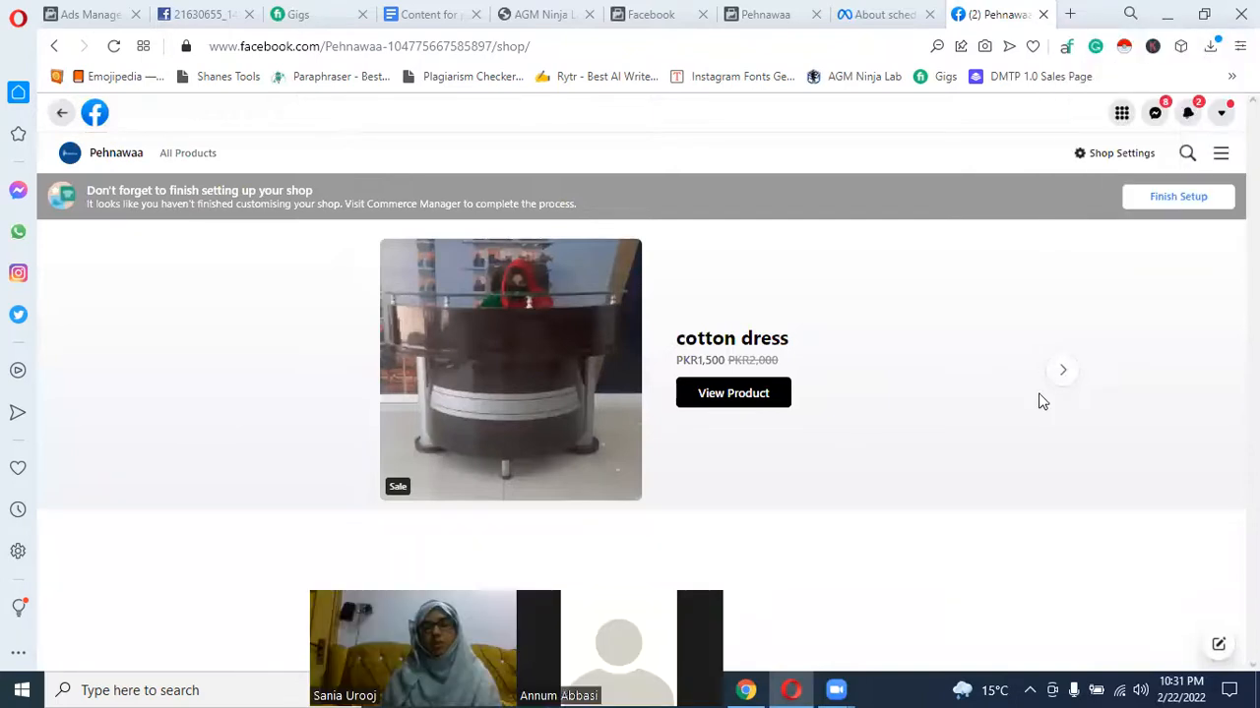
left_click(1062, 372)
left_click(1062, 371)
left_click(1062, 372)
left_click(1062, 372)
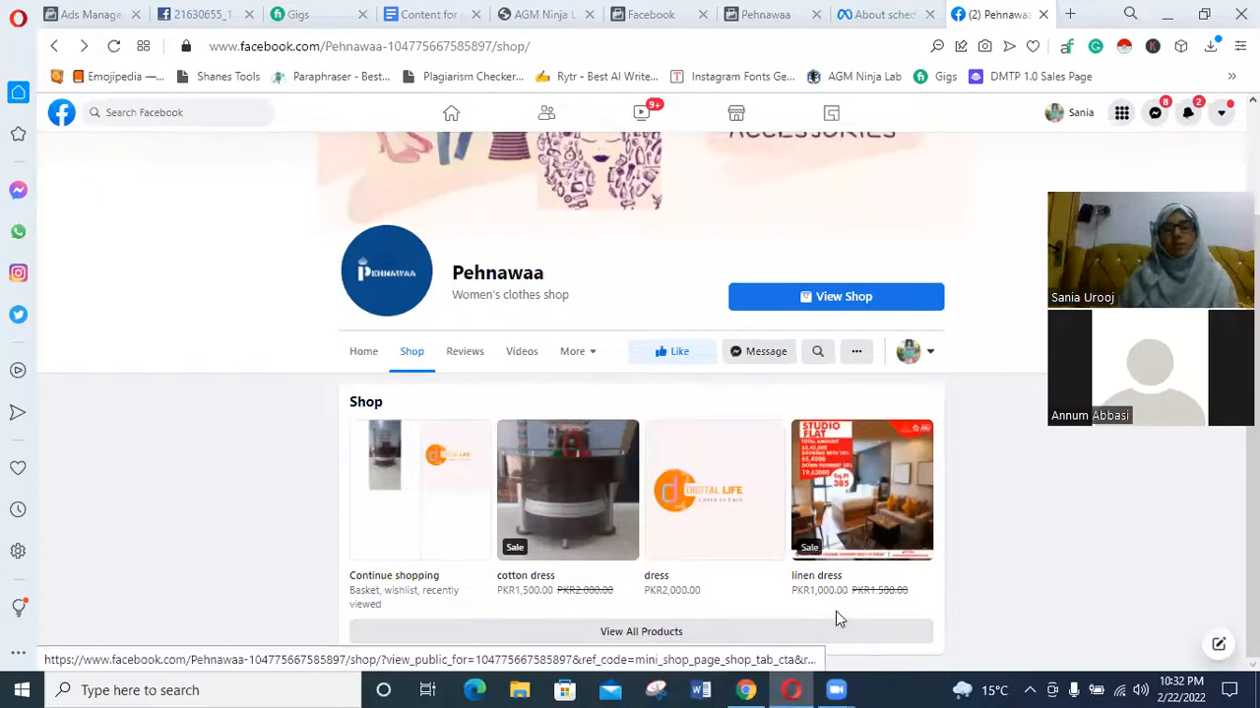
scroll(840, 604, "up", 2)
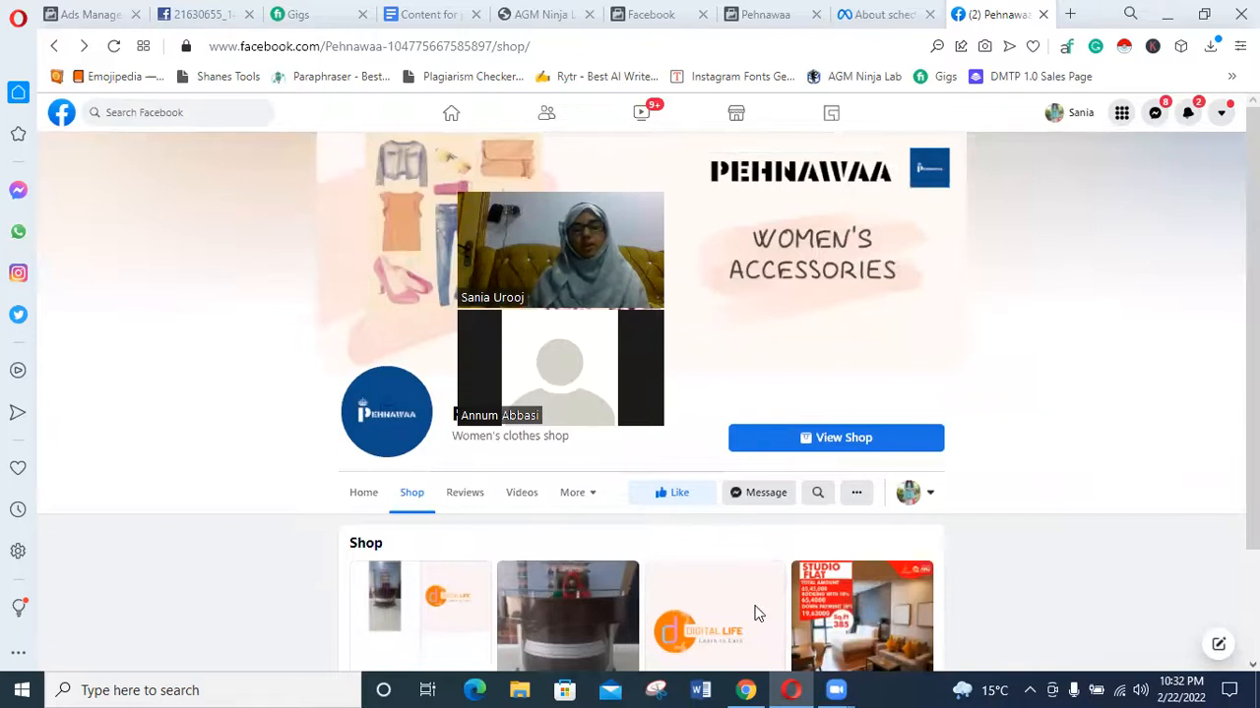
mouse_move(755, 612)
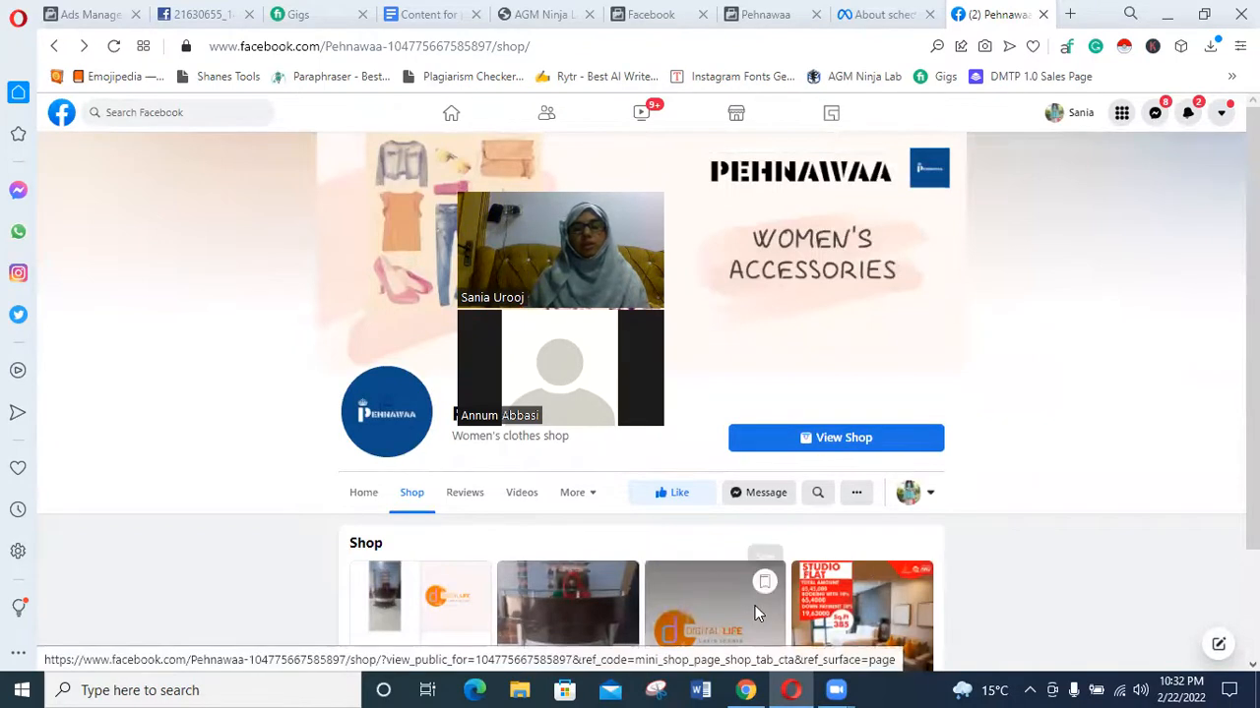
Close the scheduling help article, both Pehnawaa pages and the shop creation page, leaving the AGM Ninja Lab course open
left_click(930, 14)
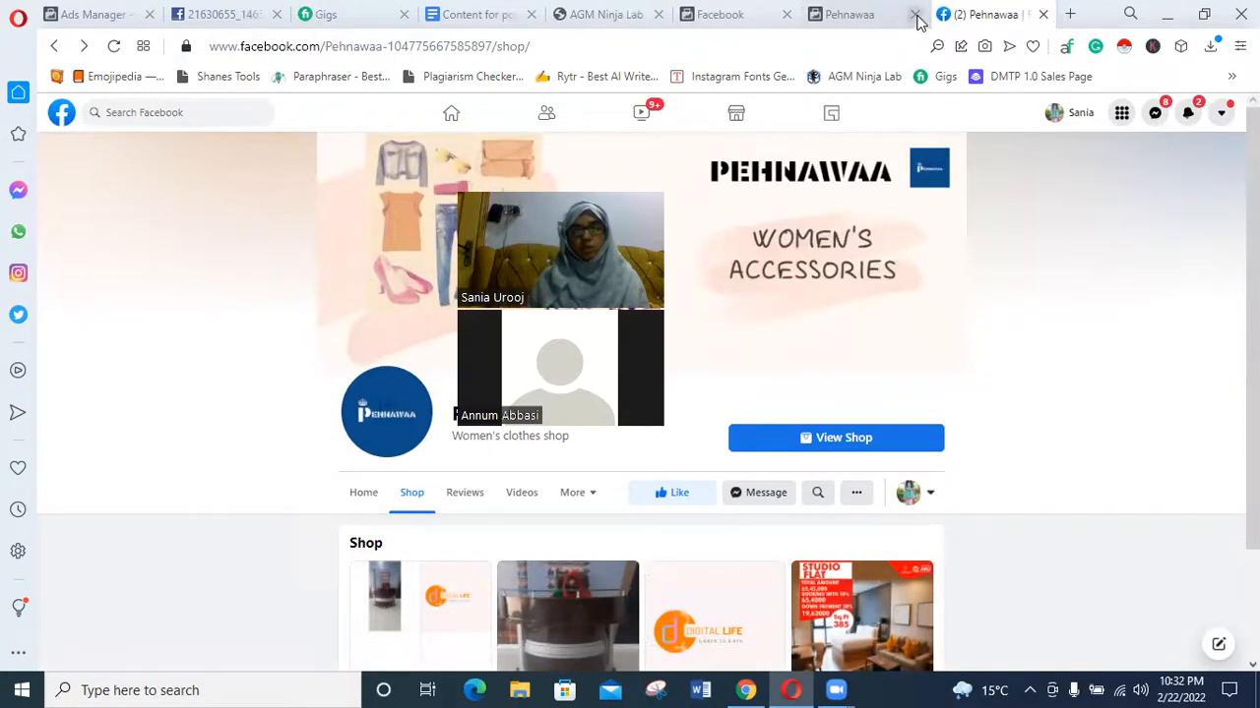
left_click(915, 15)
left_click(915, 14)
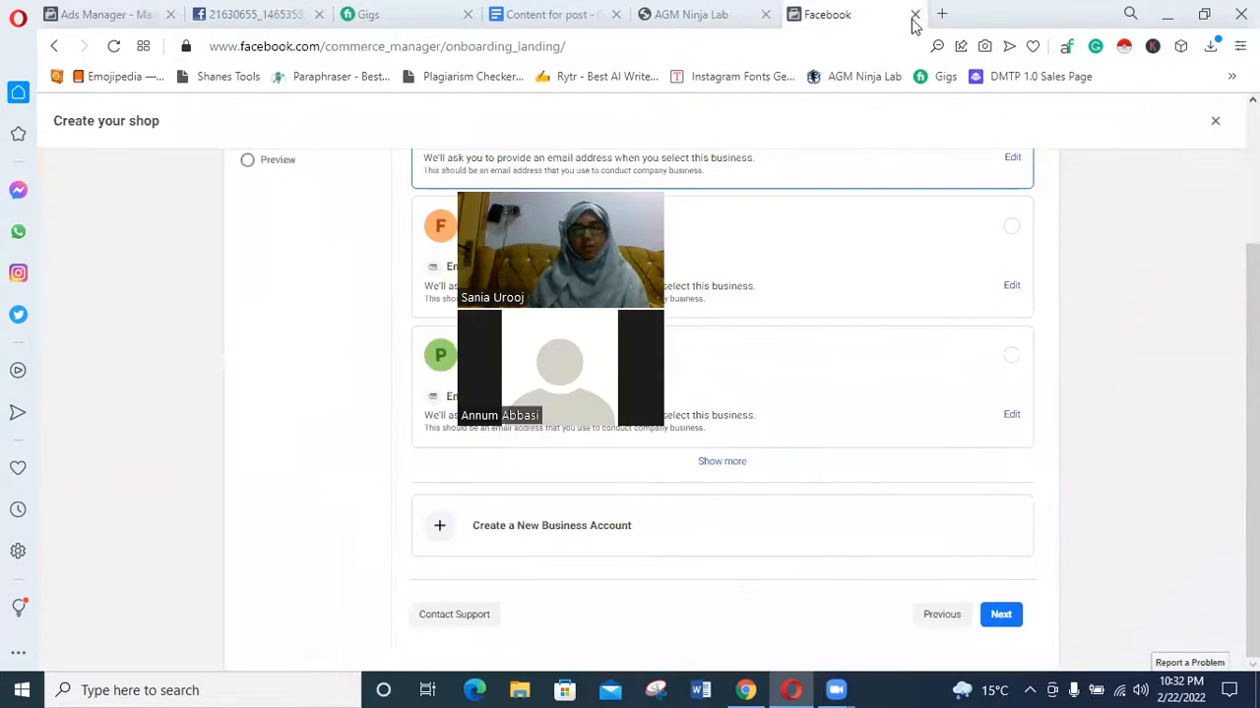
left_click(915, 15)
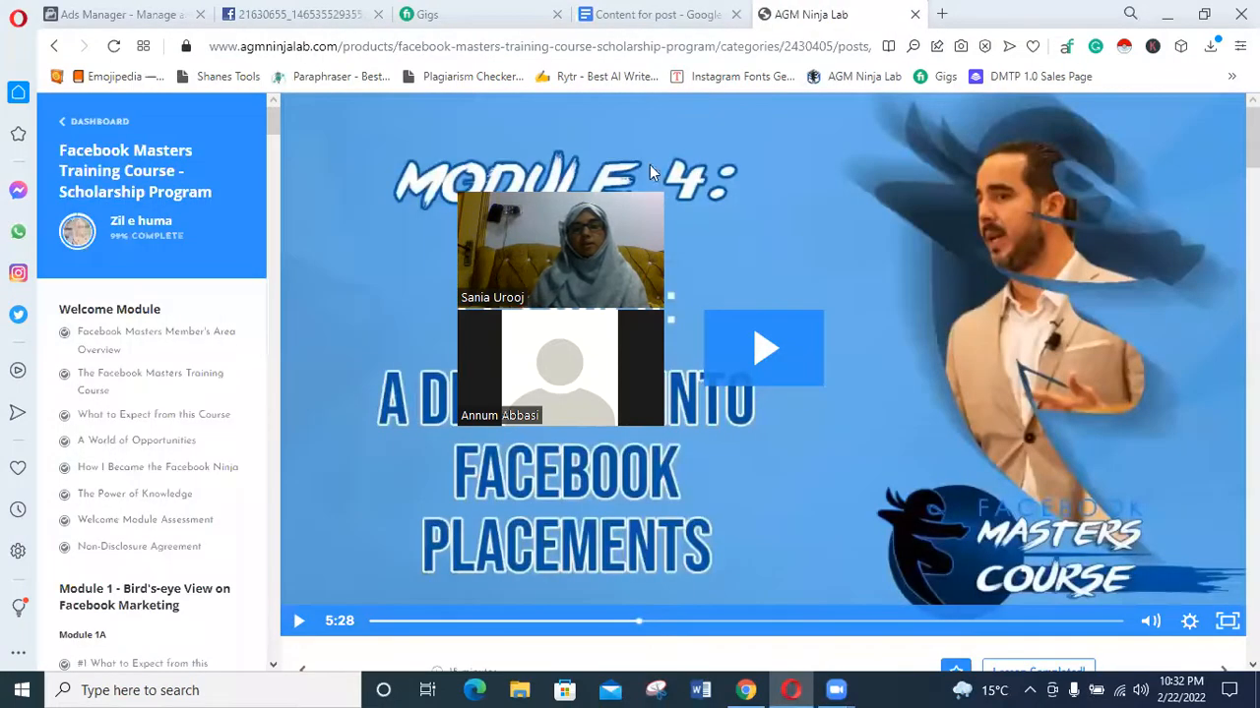